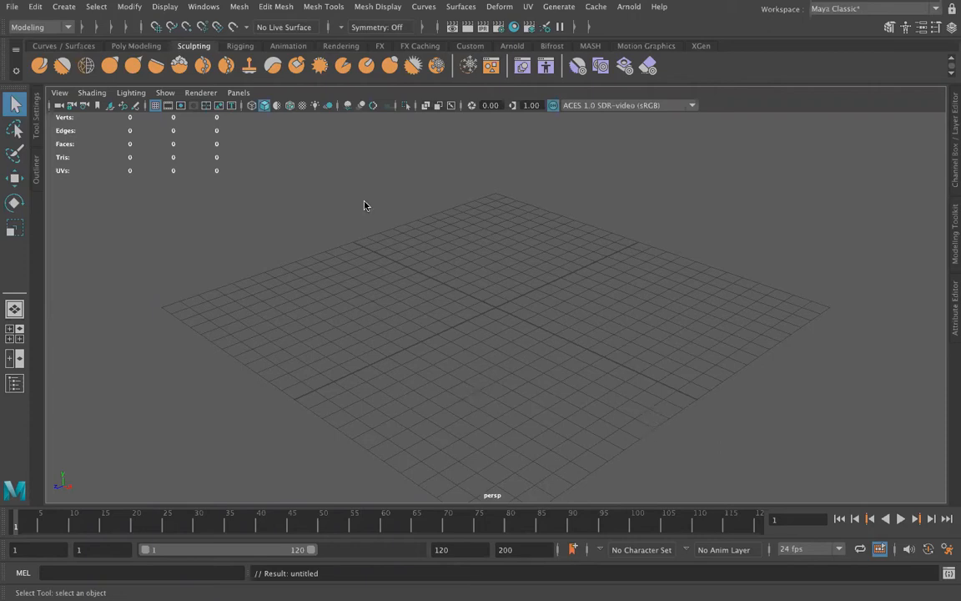
Create a polygon cube and open the UV Editor, placing its window so the cube and its UV layout are both visible.
left_click(121, 46)
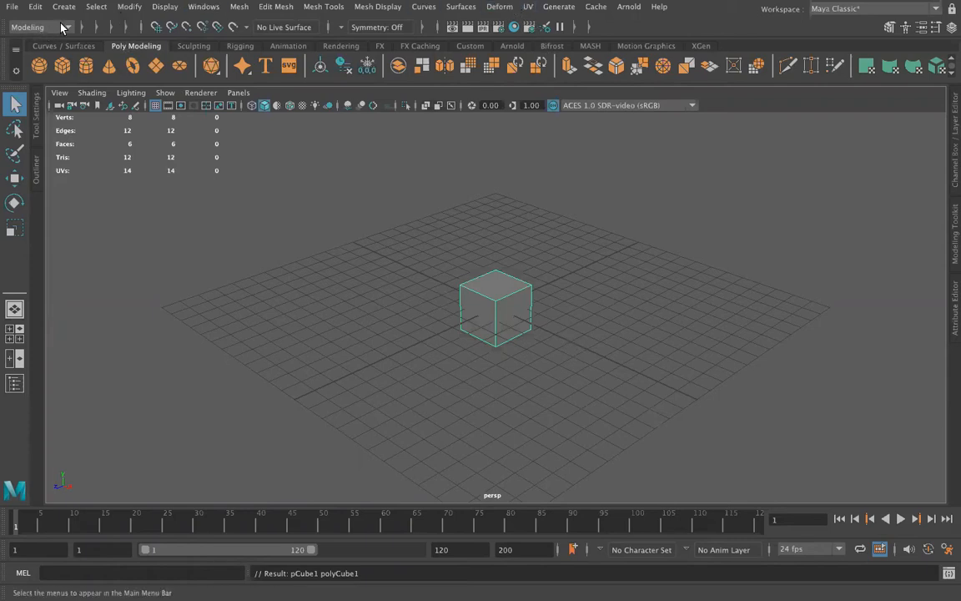
left_click(528, 8)
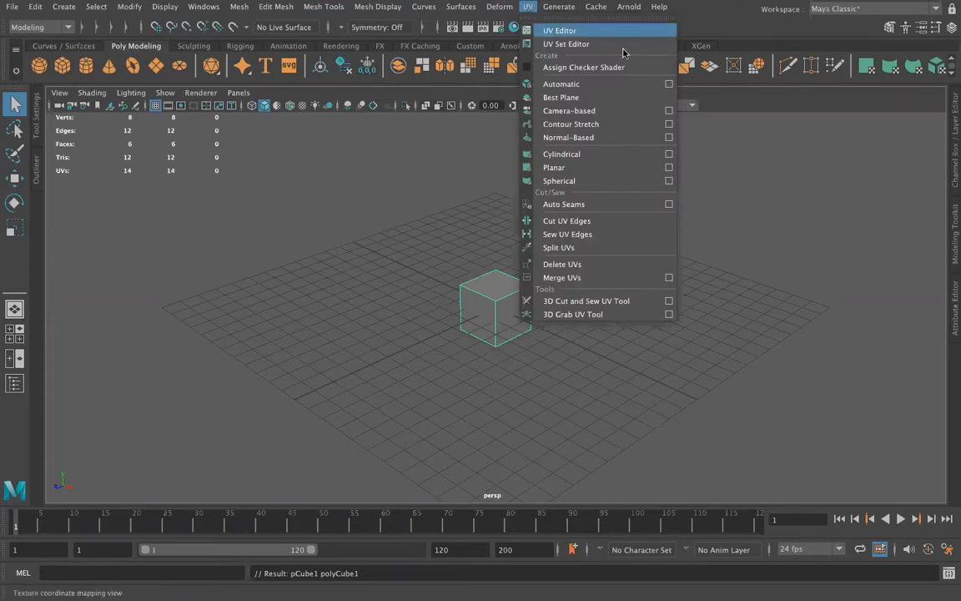
left_click(546, 32)
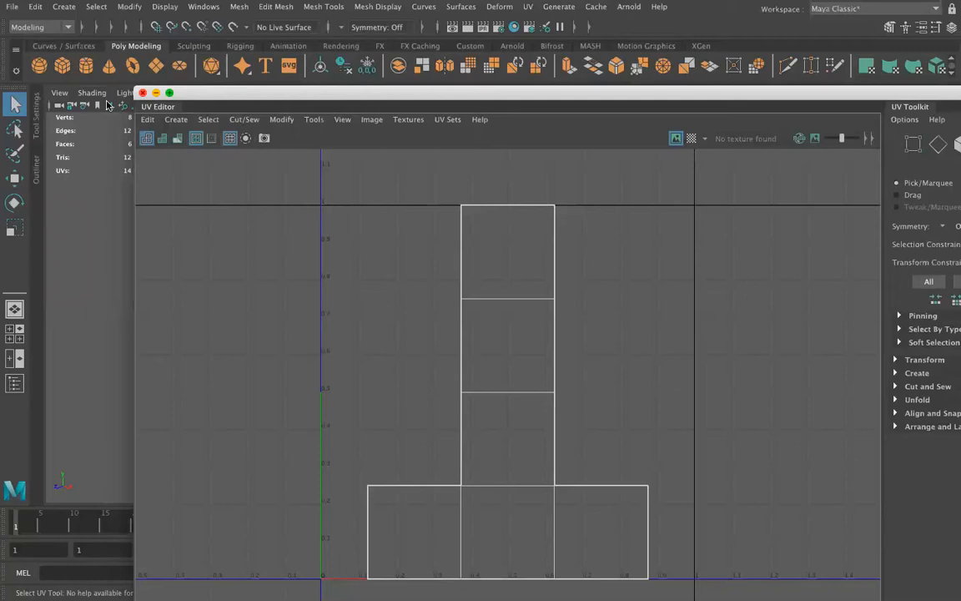
left_click_drag(136, 89, 343, 209)
left_click_drag(419, 216, 208, 109)
left_click_drag(272, 114, 611, 103)
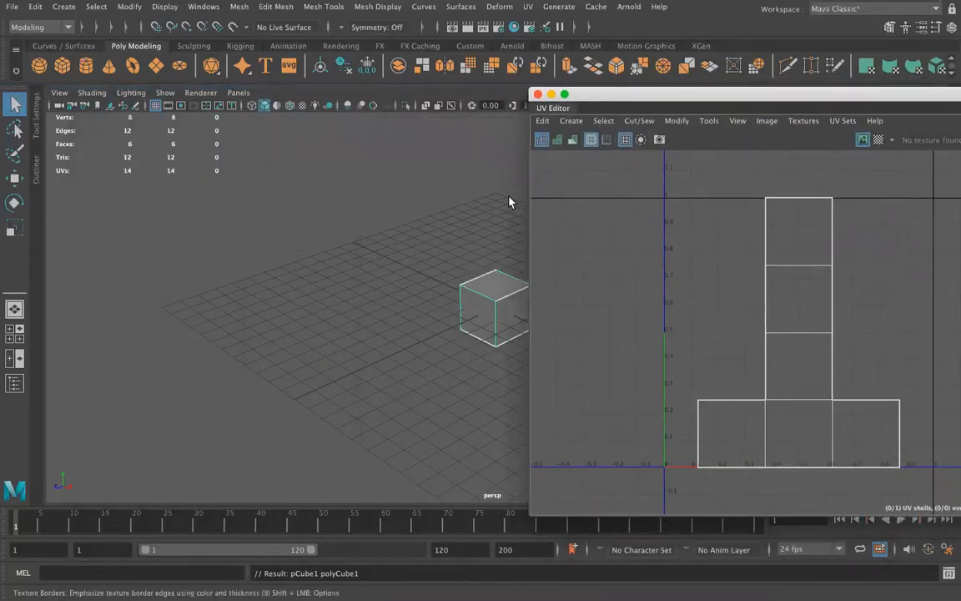
Examine the cube from several angles and compare its faces with the unfolded UV layout in face selection mode.
middle_click_drag(435, 365, 286, 342, "alt")
left_click_drag(286, 342, 302, 355, "alt")
scroll(338, 329, "up", 3)
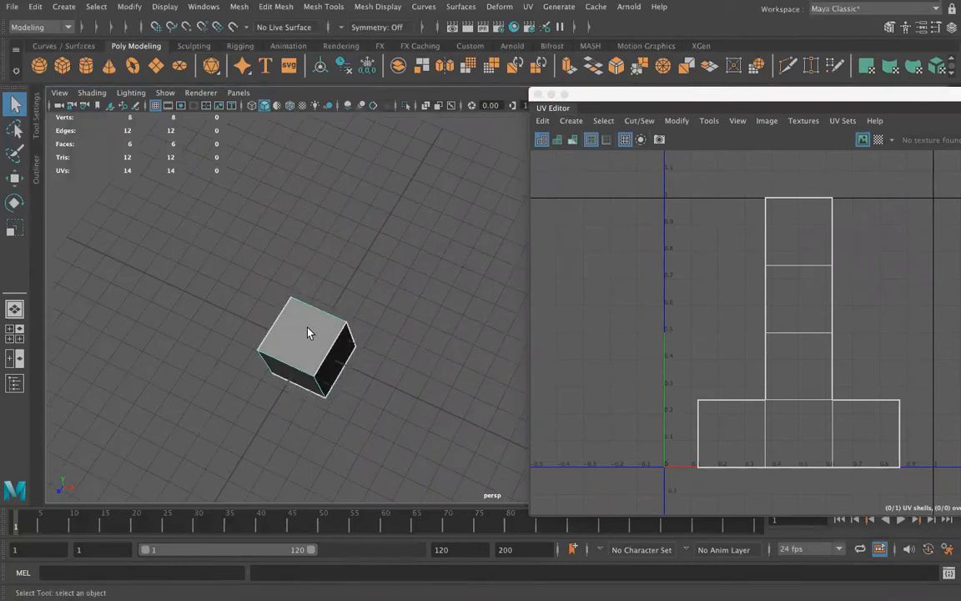
left_click_drag(321, 401, 249, 354, "alt")
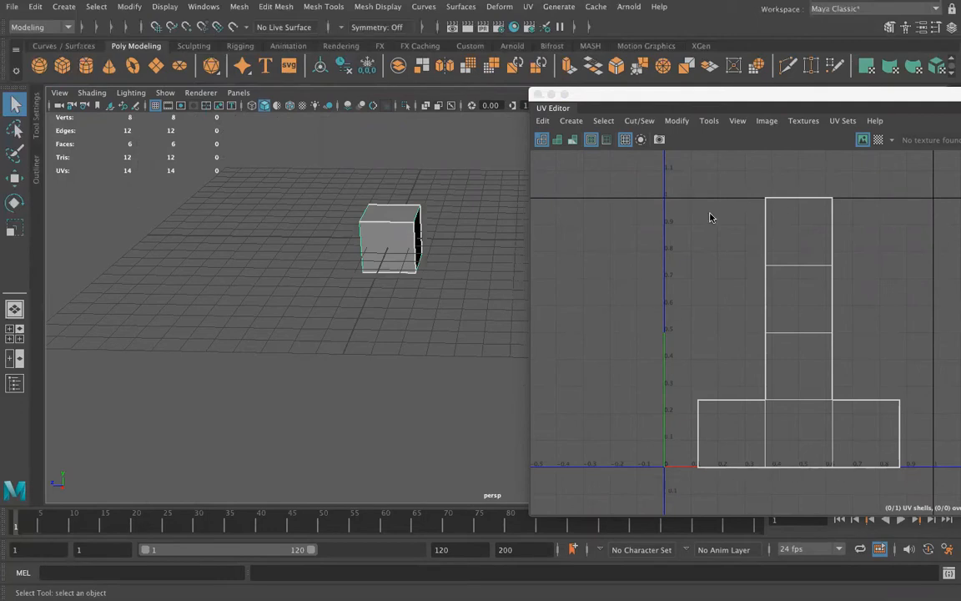
left_click_drag(399, 294, 387, 275, "alt")
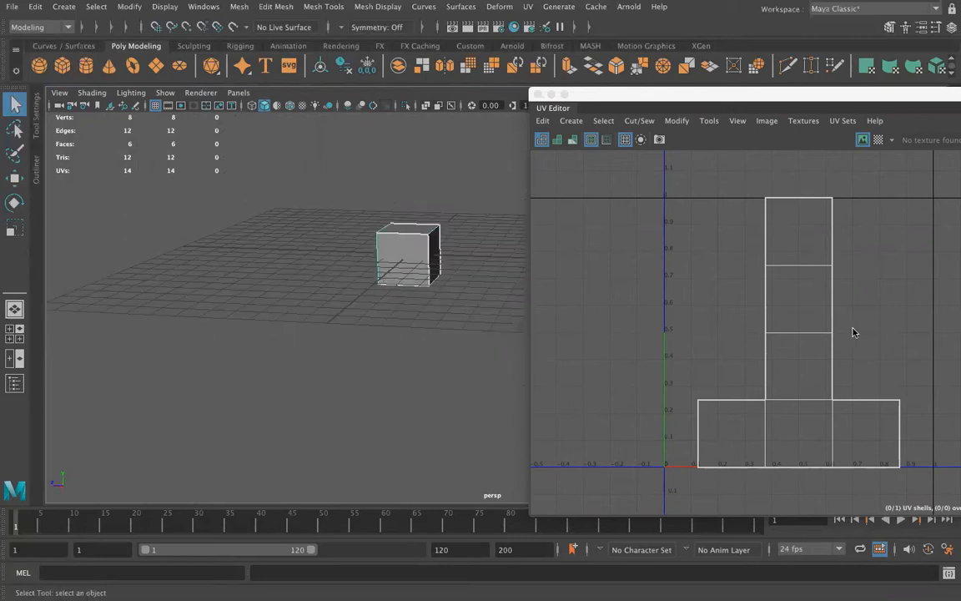
right_click_drag(799, 301, 798, 333)
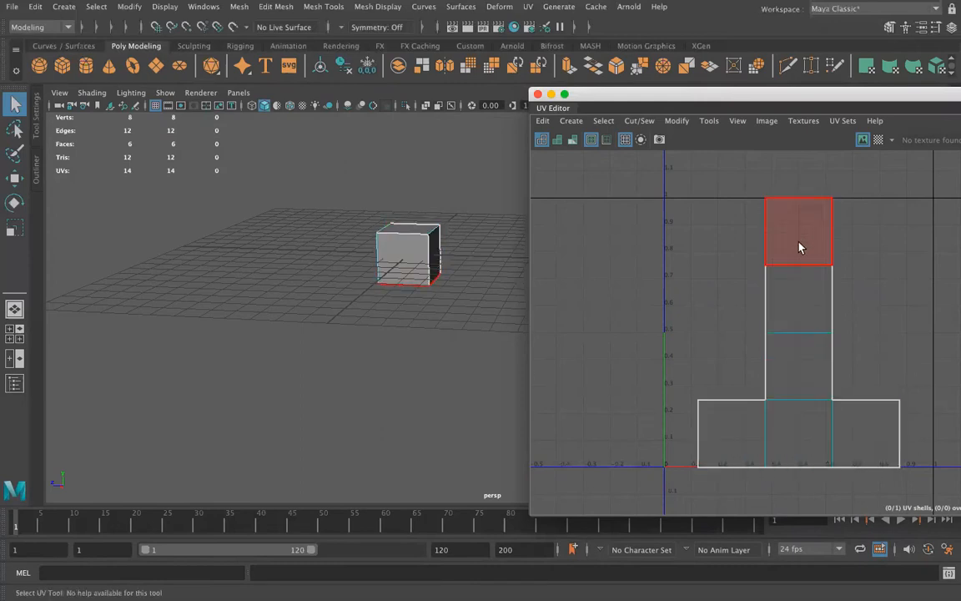
Assign a new Arnold aiStandardSurface material to the cube.
right_click(396, 254)
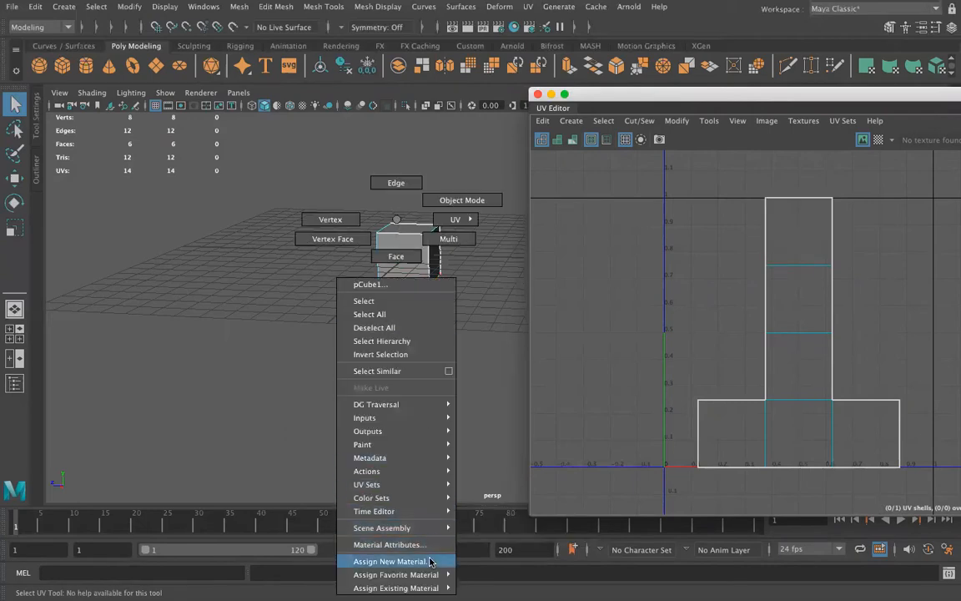
left_click(431, 562)
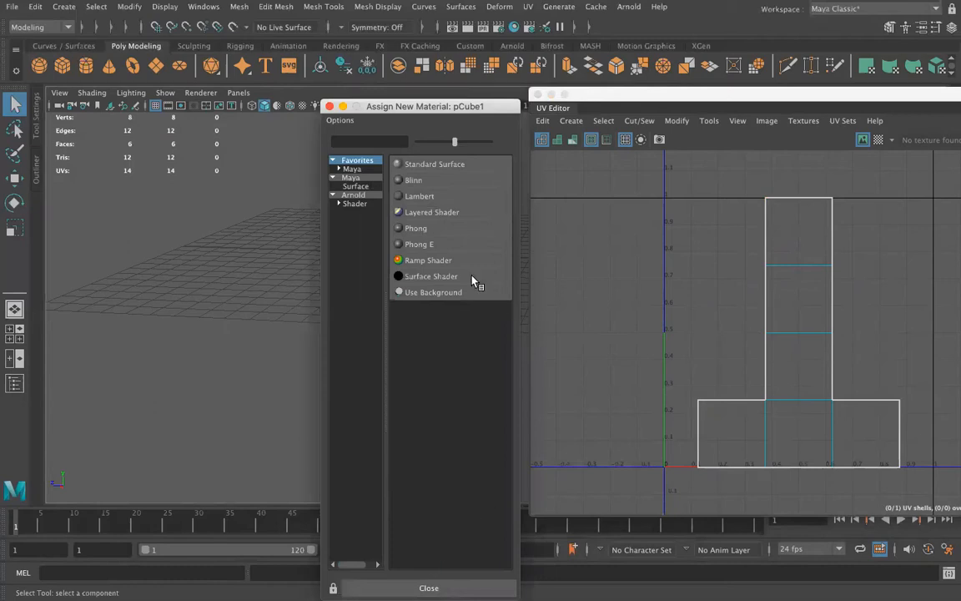
left_click(353, 195)
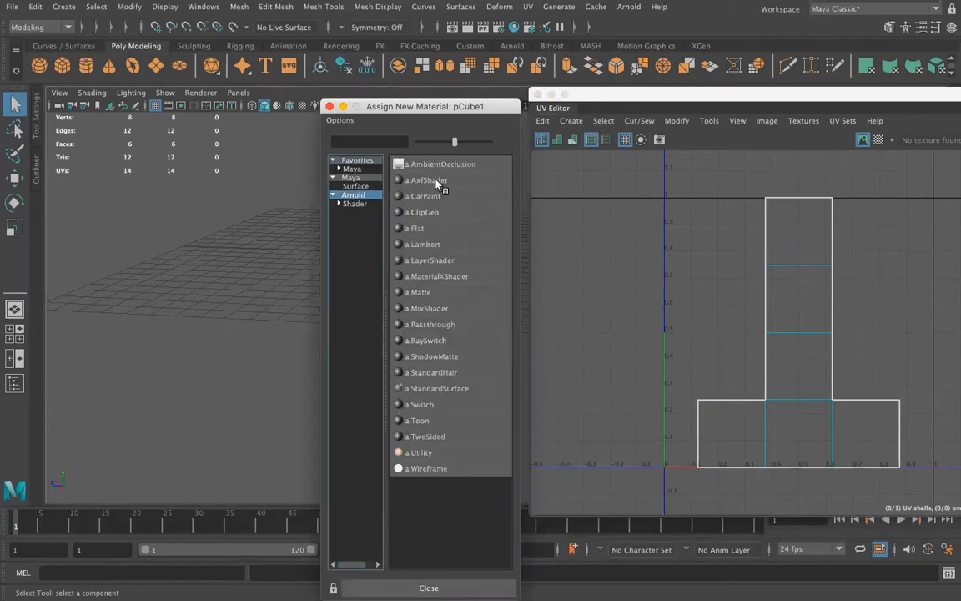
left_click(437, 389)
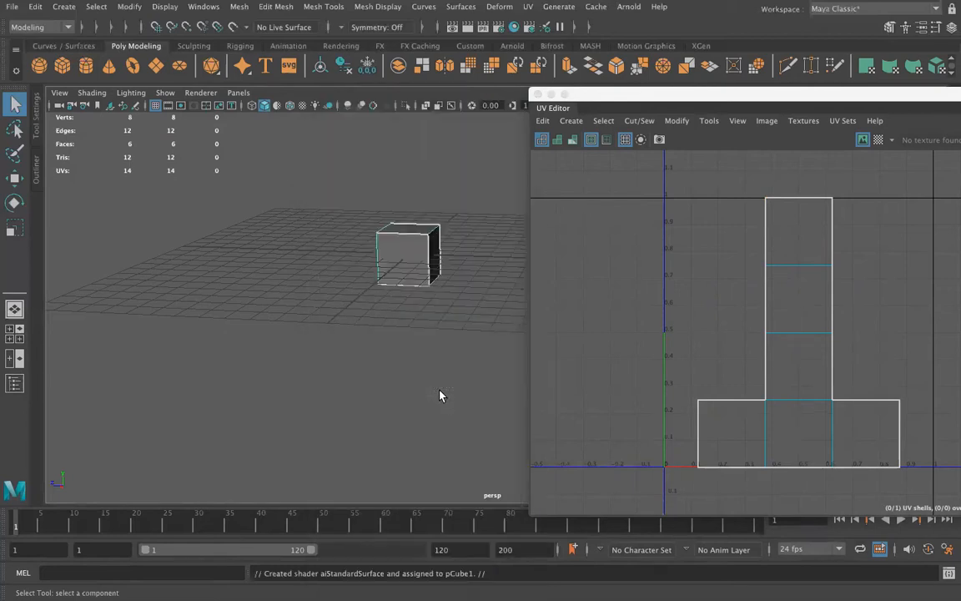
Shrink the UV Editor window and reposition it between the cube and the Attribute Editor.
left_click_drag(665, 93, 240, 99)
left_click_drag(831, 512, 424, 400)
left_click_drag(279, 99, 510, 179)
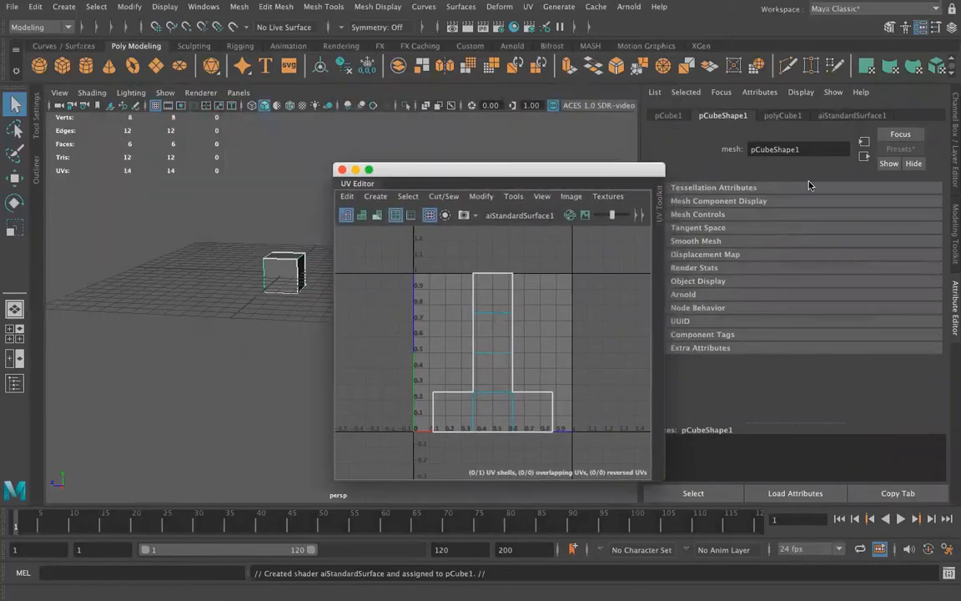
Map a Checker texture to the base color of the aiStandardSurface1 material.
left_click(859, 116)
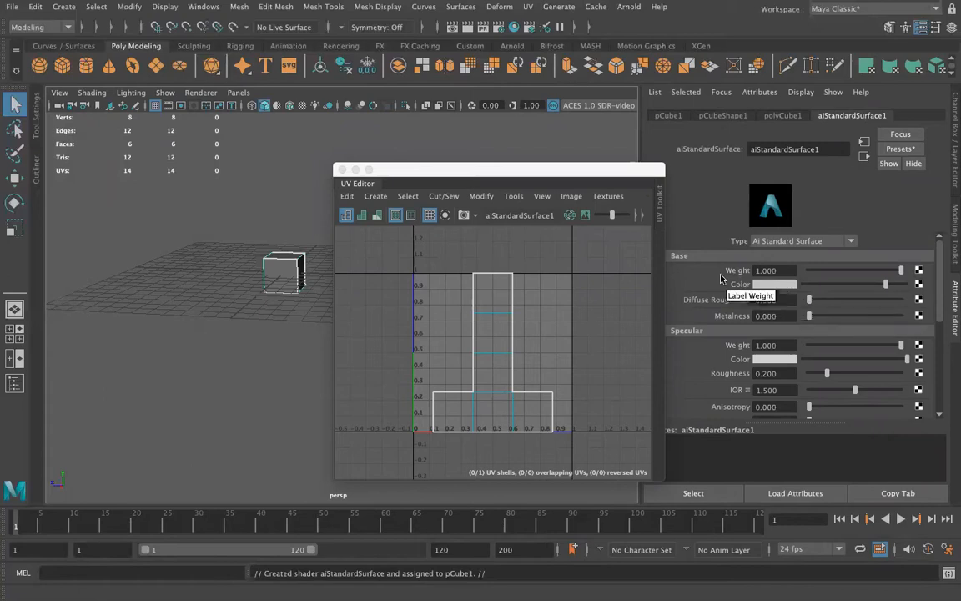
left_click(919, 286)
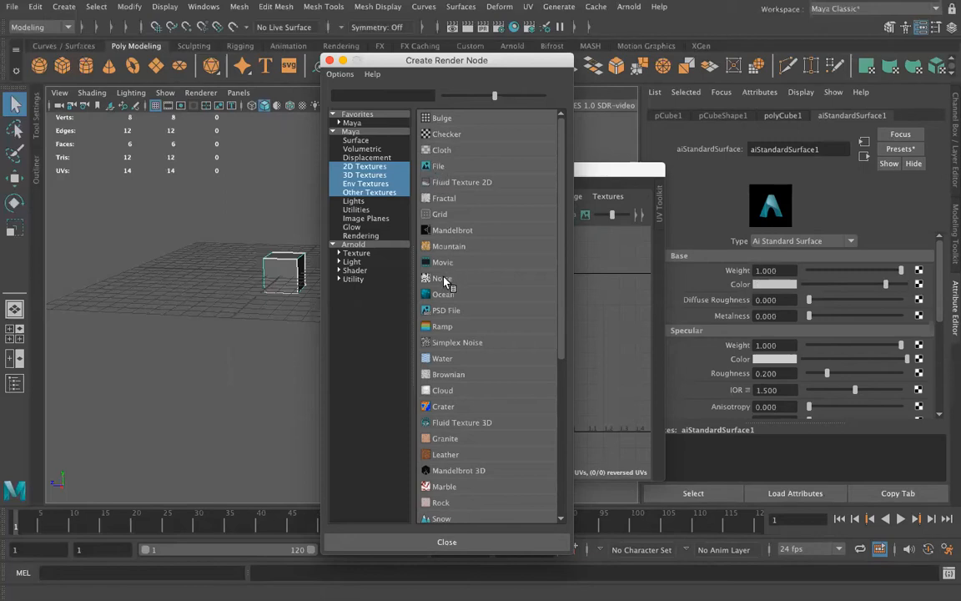
left_click(440, 134)
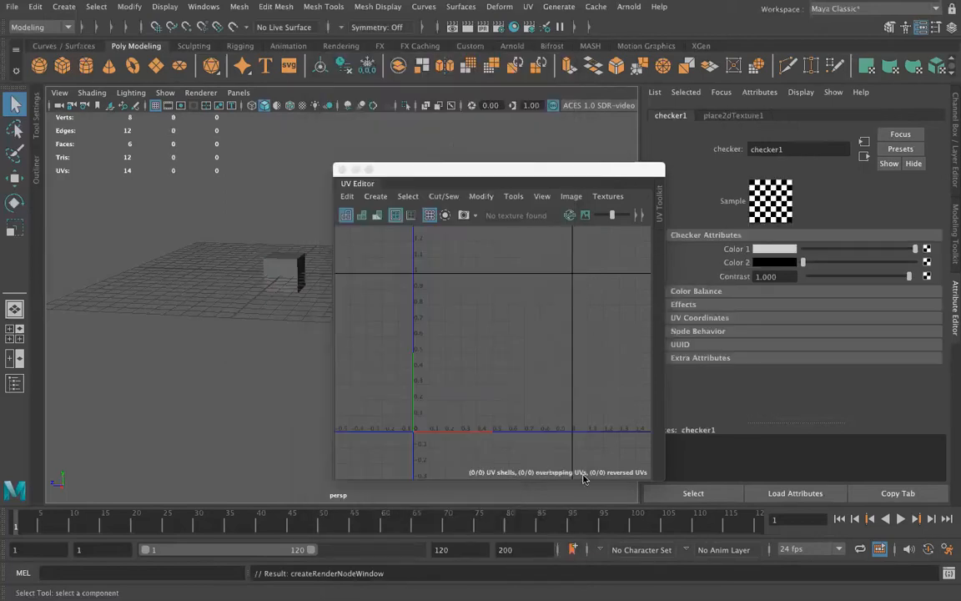
Select the cube, turn on shaded display with texture maps in the viewport, and frame the cube.
left_click(292, 269)
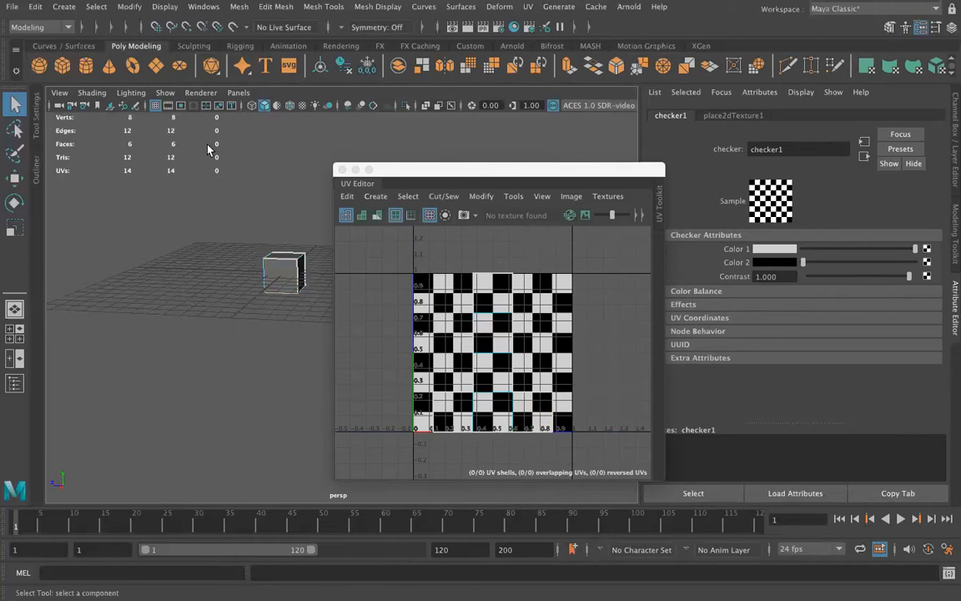
left_click(92, 93)
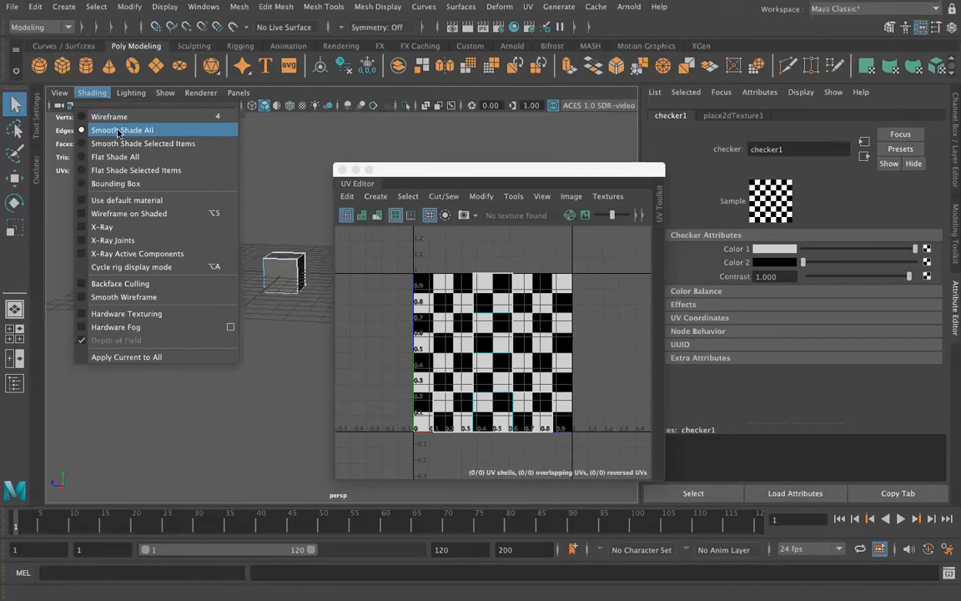
mouse_move(128, 94)
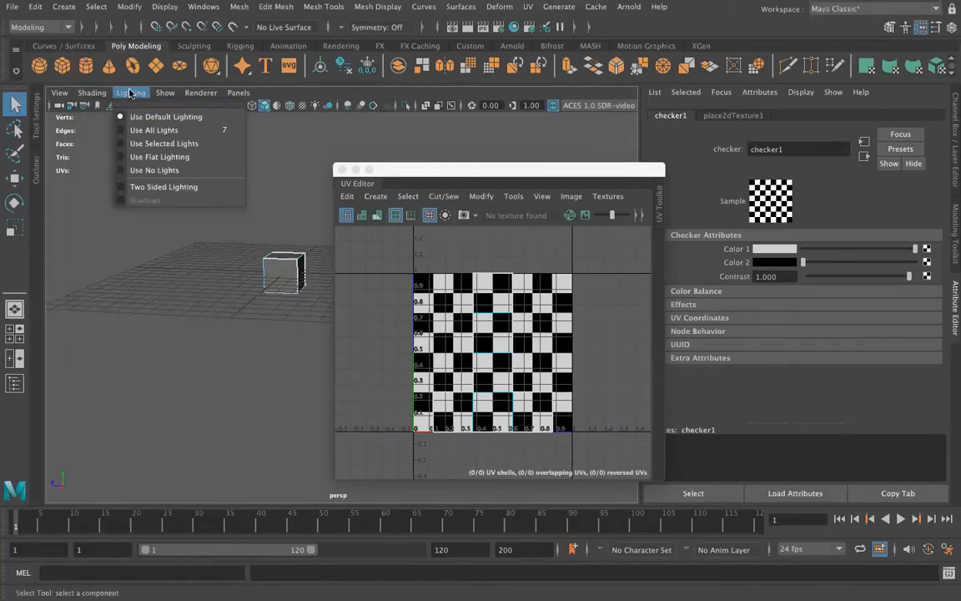
mouse_move(93, 94)
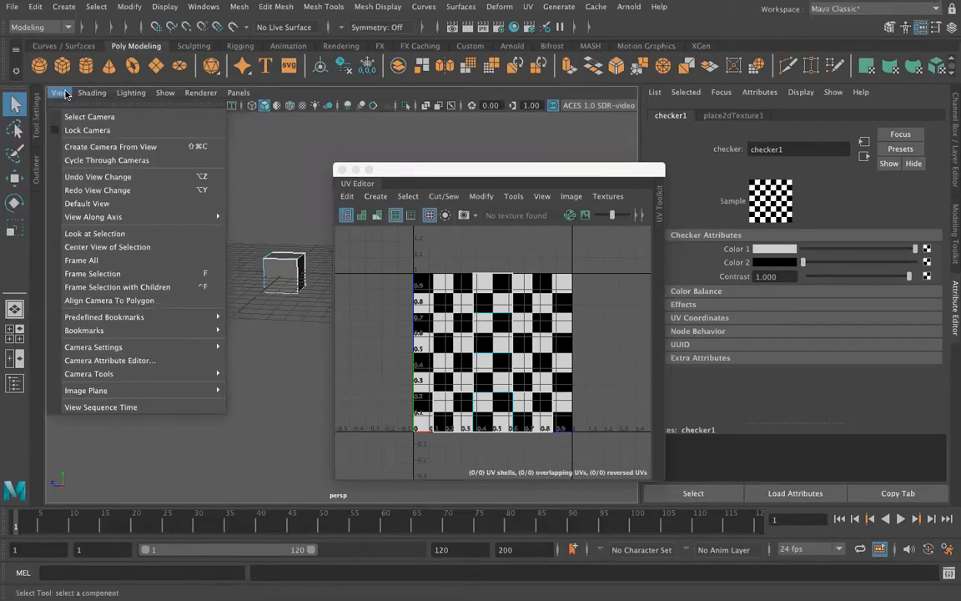
left_click(92, 95)
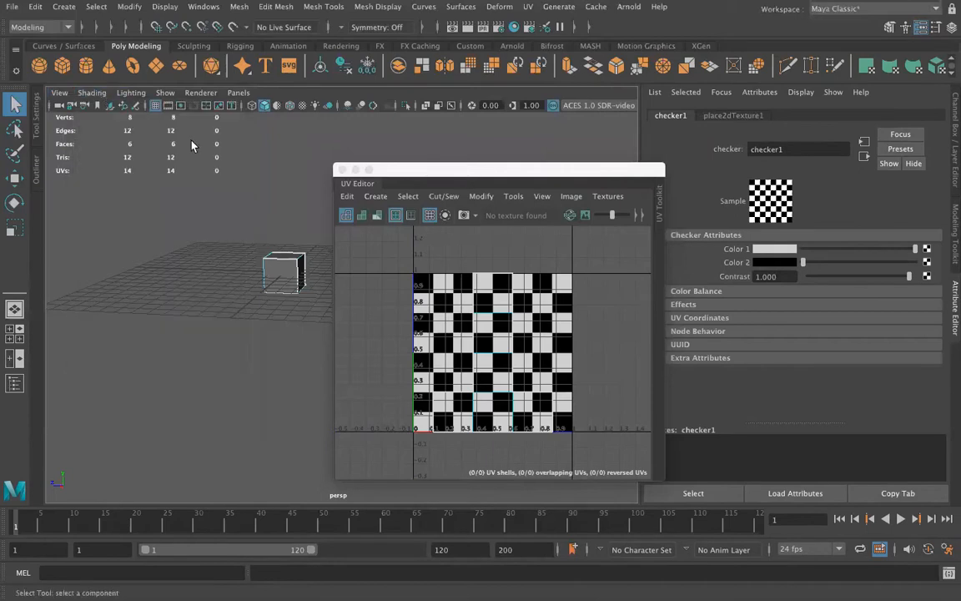
key("6")
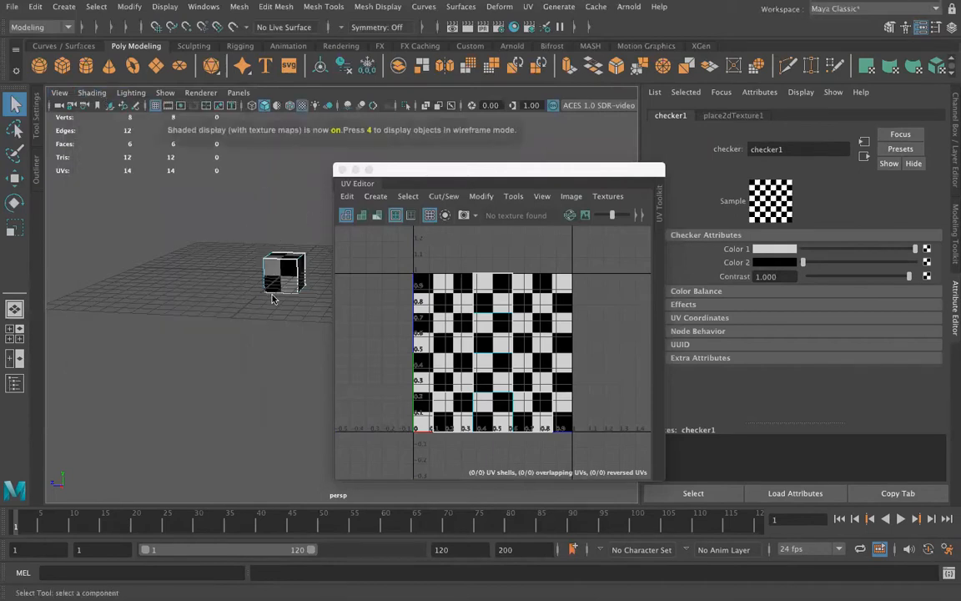
left_click(268, 297)
key("f")
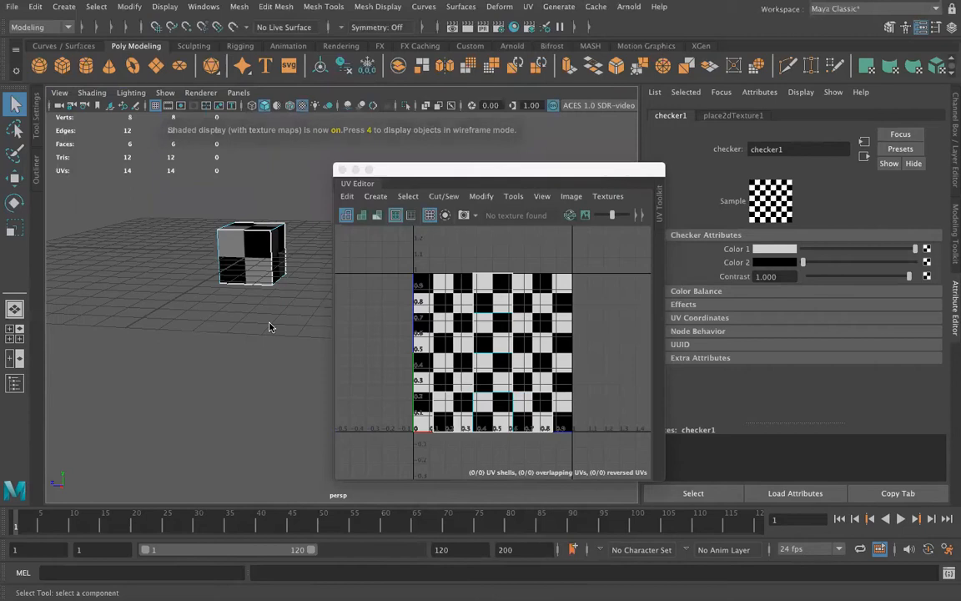
Compare the cube in plain shaded, textured and lit display, finishing in textured display.
key("5")
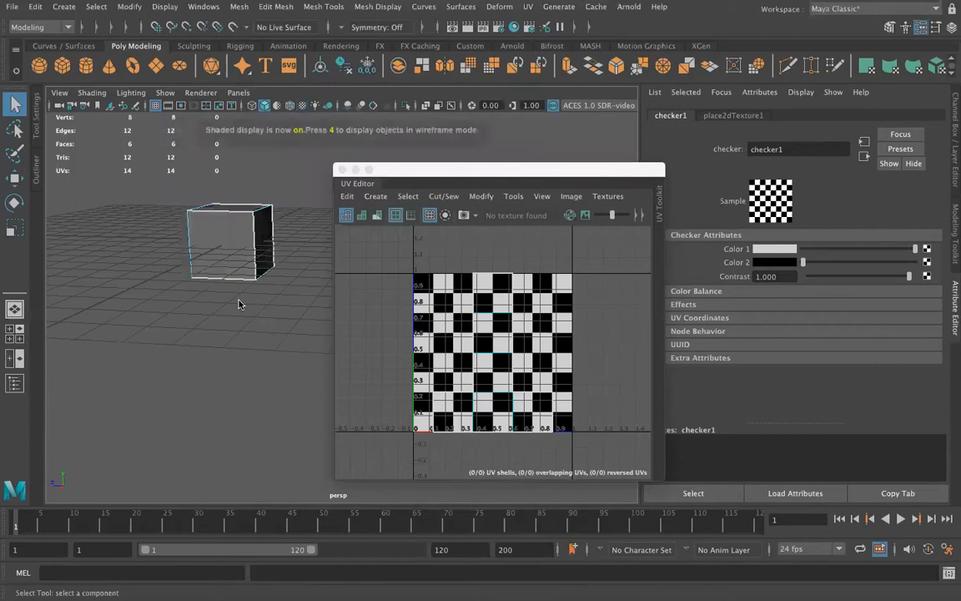
key("6")
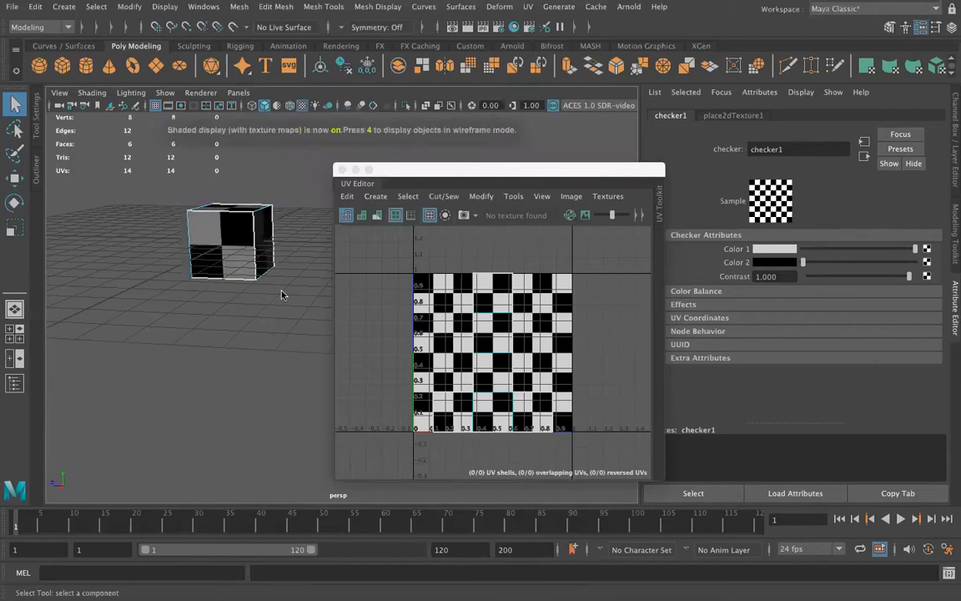
key("7")
key("6")
Select the cube's front face to locate it in the UV layout, and return the cube to object mode.
left_click_drag(204, 297, 214, 392, "alt")
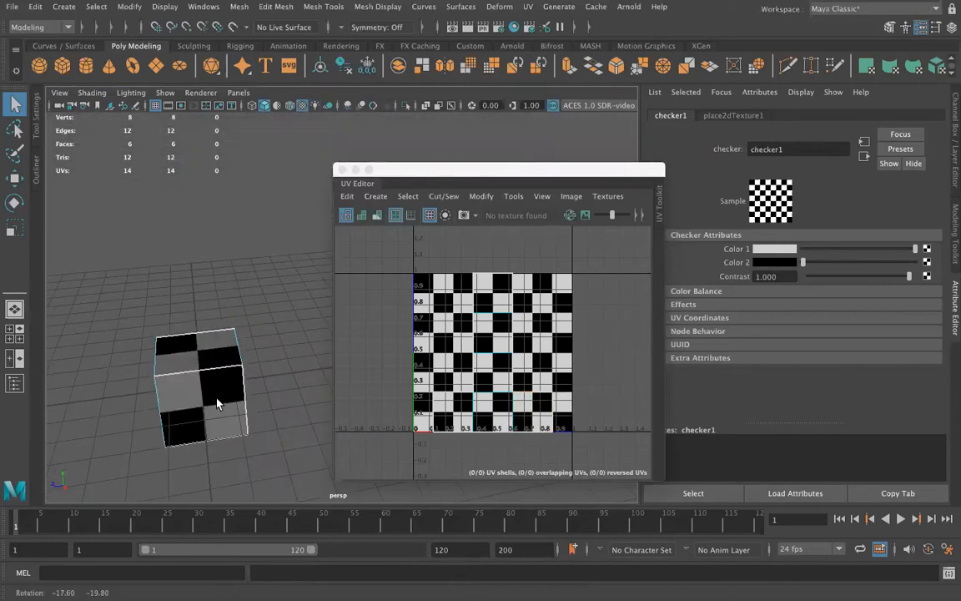
left_click(209, 397)
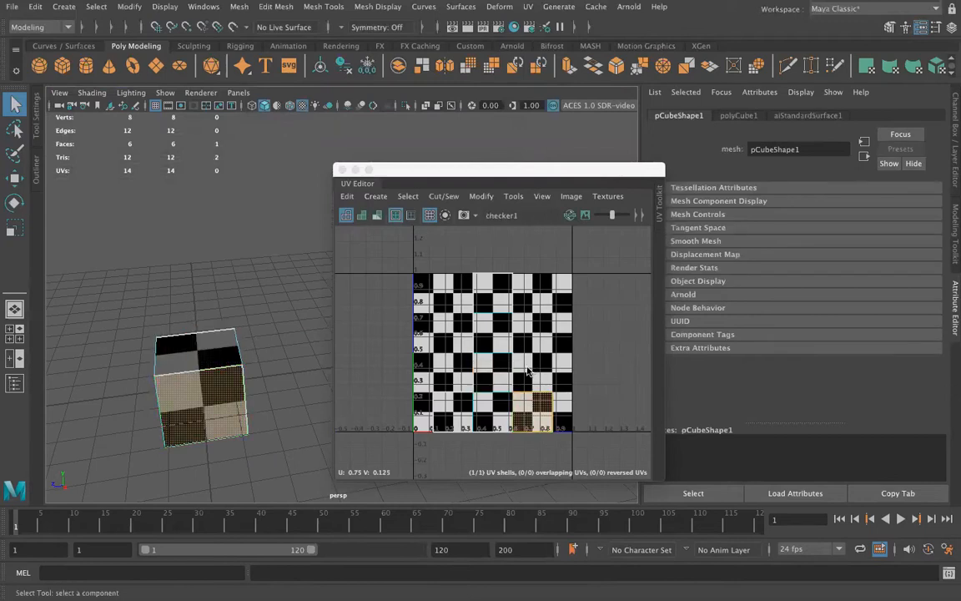
key("a")
right_click(211, 370)
right_click_drag(211, 370, 278, 200)
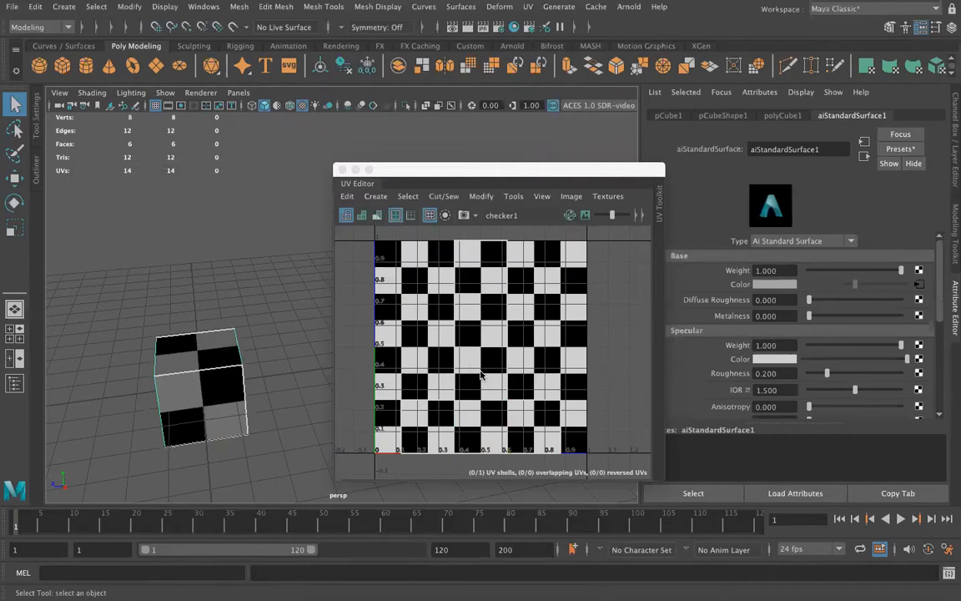
scroll(481, 375, "up", 2)
scroll(480, 376, "down", 3)
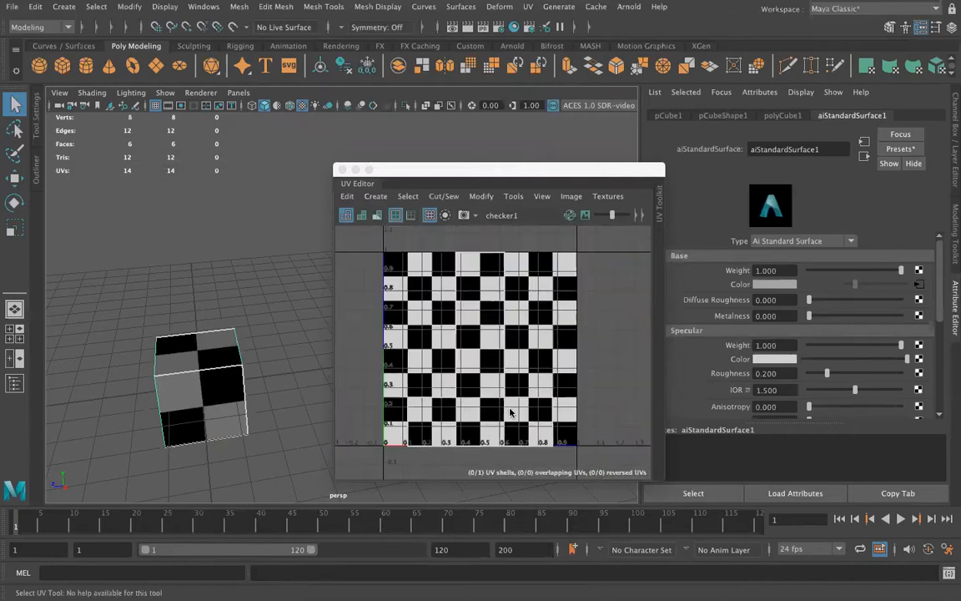
Select all of the cube's faces in the UV Editor using face selection mode.
right_click(179, 407)
left_click(277, 394)
left_click_drag(396, 245, 573, 447)
right_click_drag(435, 399, 435, 430)
left_click_drag(368, 244, 621, 478)
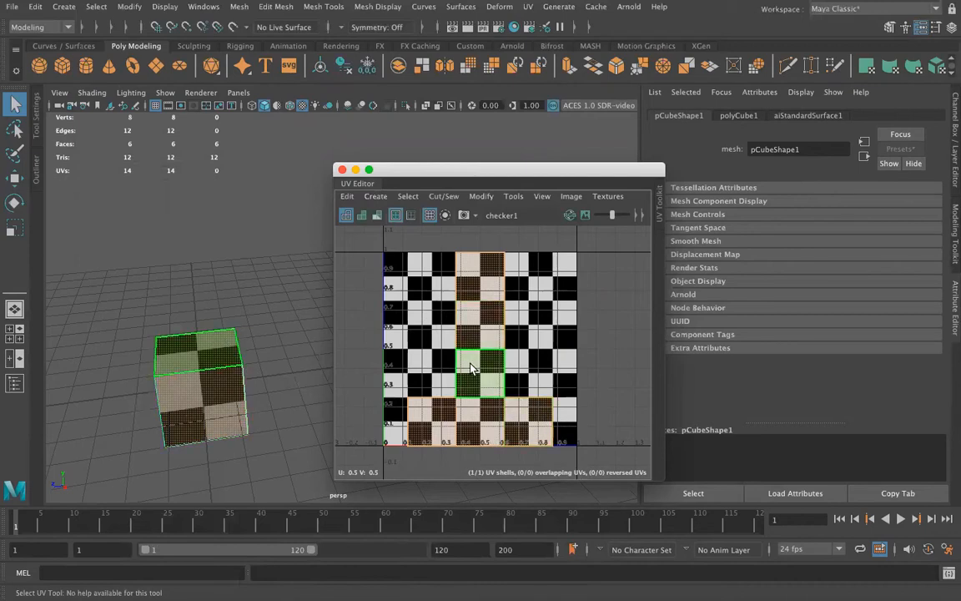
Move the selected UV shell slightly along U over the checker pattern, to about U 0.503.
key("w")
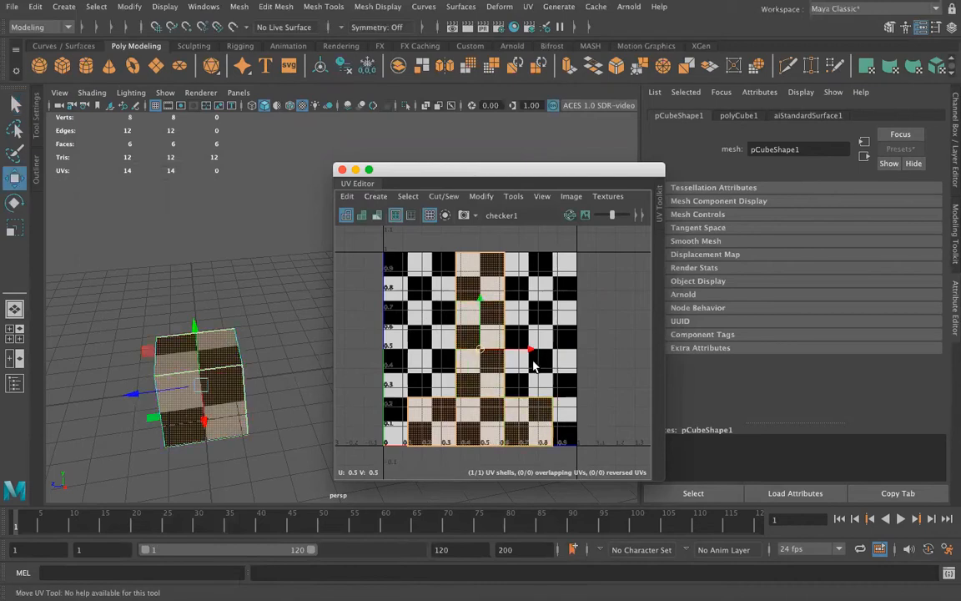
key("r")
key("w")
middle_click_drag(534, 362, 512, 364)
left_click_drag(523, 368, 531, 372)
Reselect the whole UV shell and rotate it very slightly with the Rotate tool.
key("e")
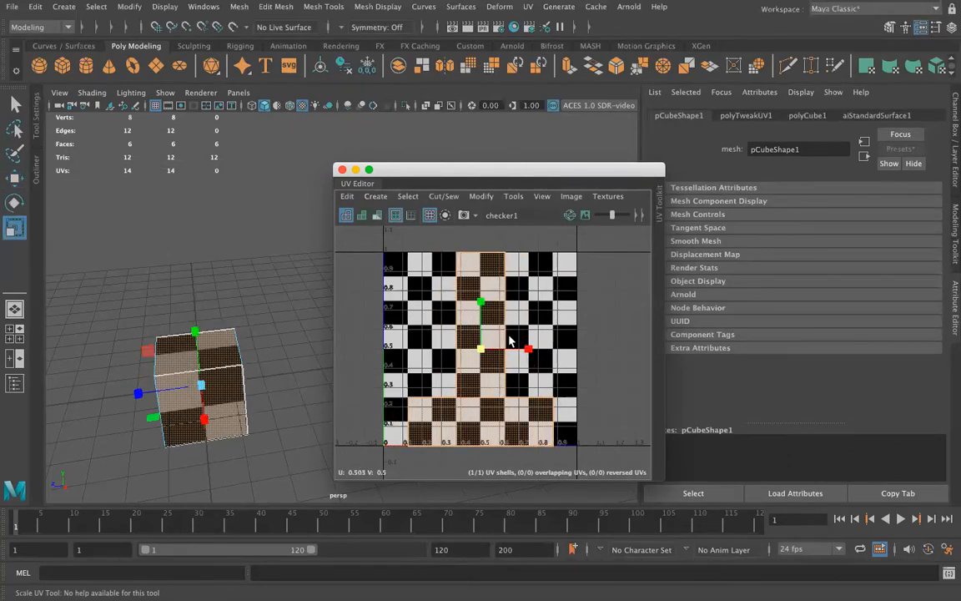
left_click_drag(535, 304, 536, 306)
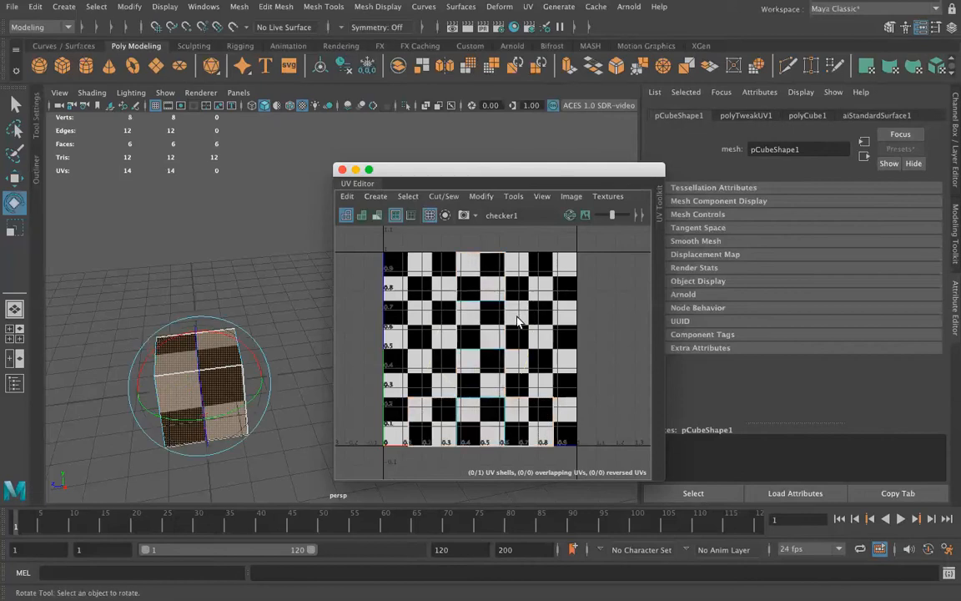
left_click_drag(369, 249, 600, 456)
left_click_drag(499, 304, 516, 273)
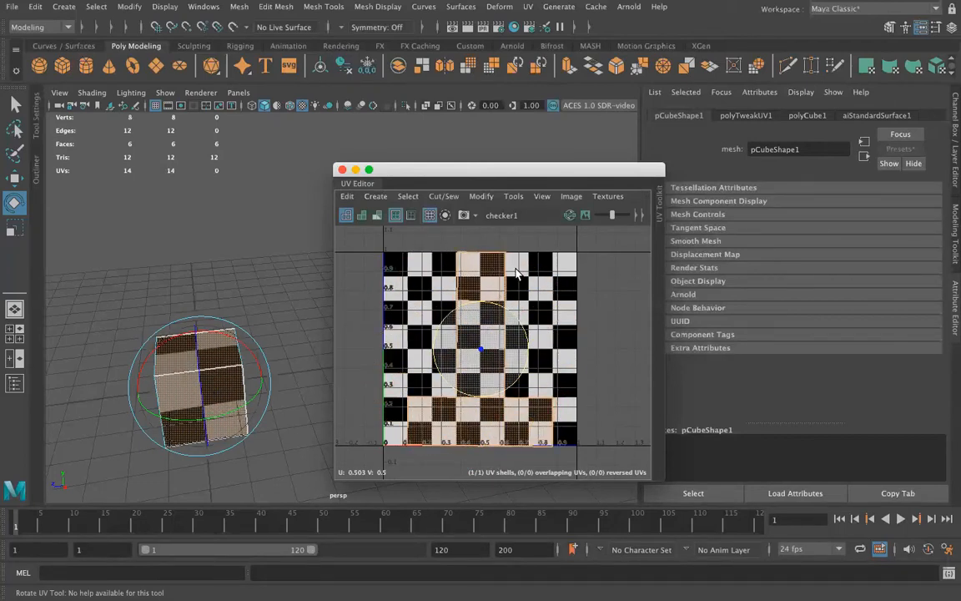
Scale the cube's whole UV shell up uniformly from its centre with the Scale tool, until it spans several UV tiles.
key("r")
scroll(524, 318, "down", 5)
scroll(524, 318, "down", 2)
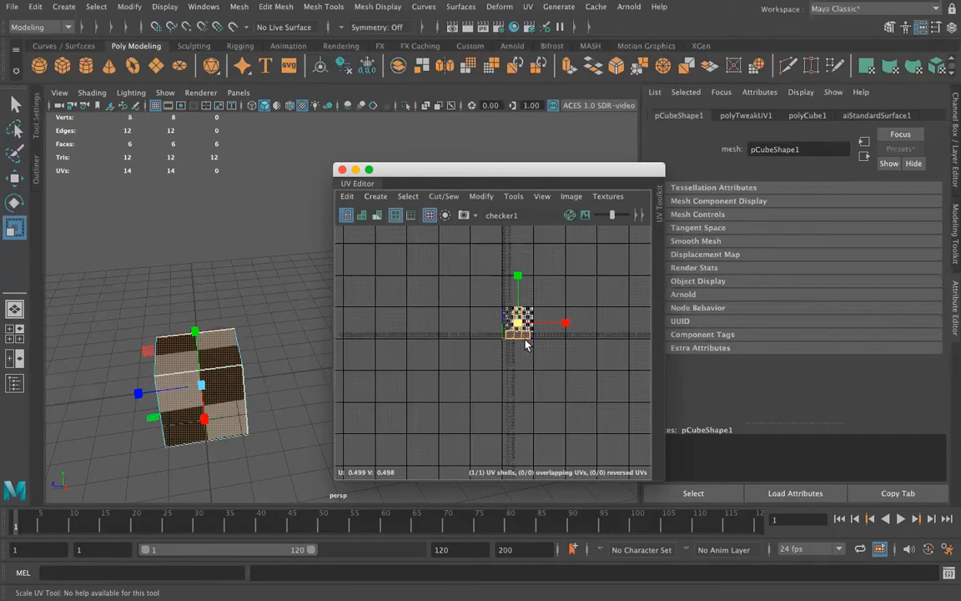
left_click_drag(519, 328, 737, 376)
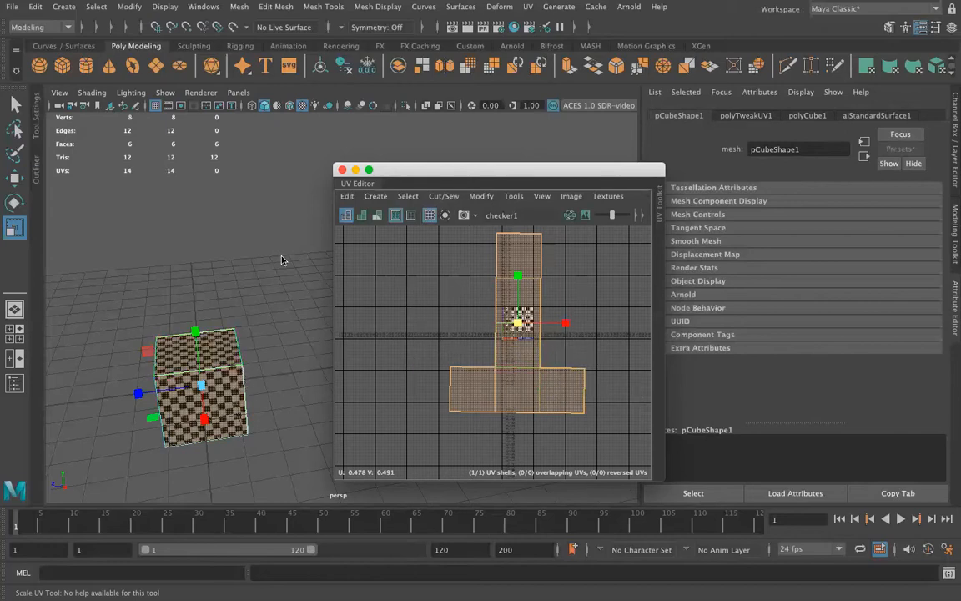
Apply Automatic UV projection to the cube and examine how its separated UV shells correspond to its faces.
left_click(528, 7)
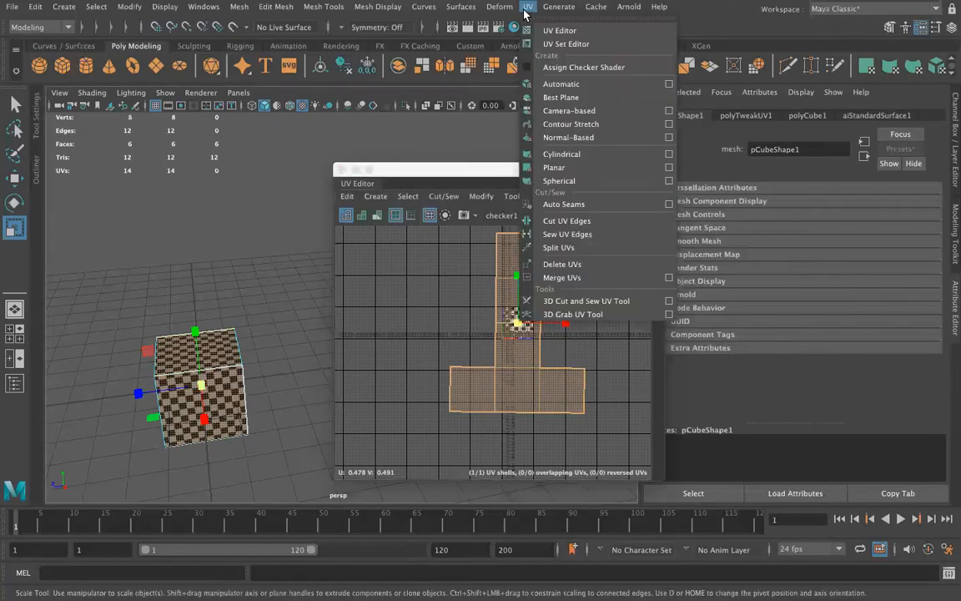
left_click(557, 85)
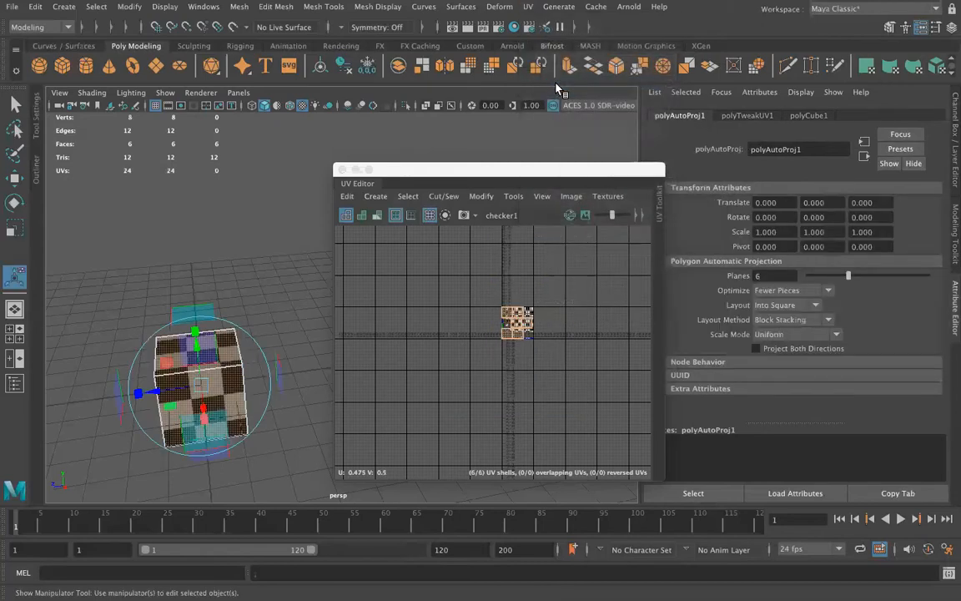
scroll(553, 307, "up", 10)
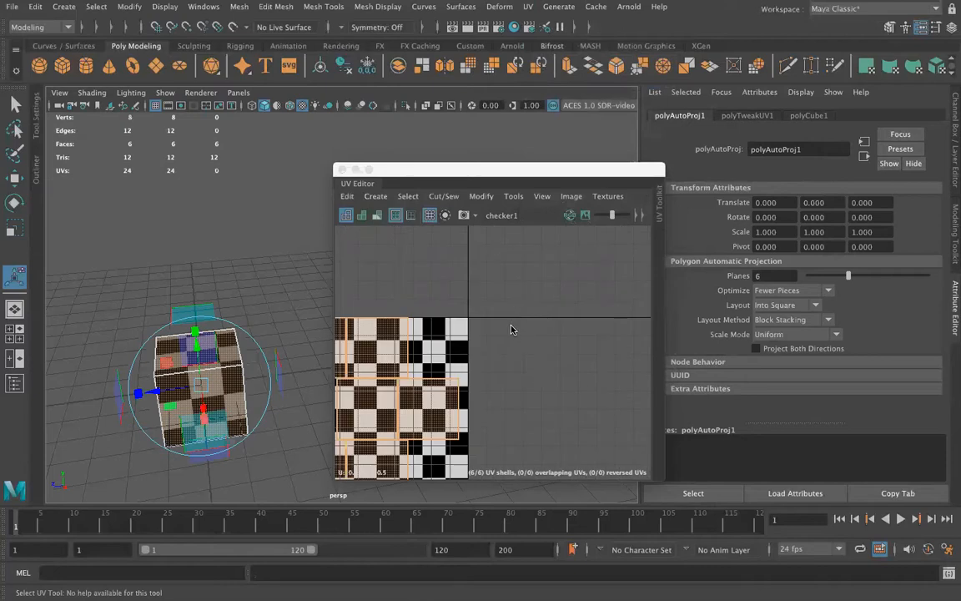
key("f")
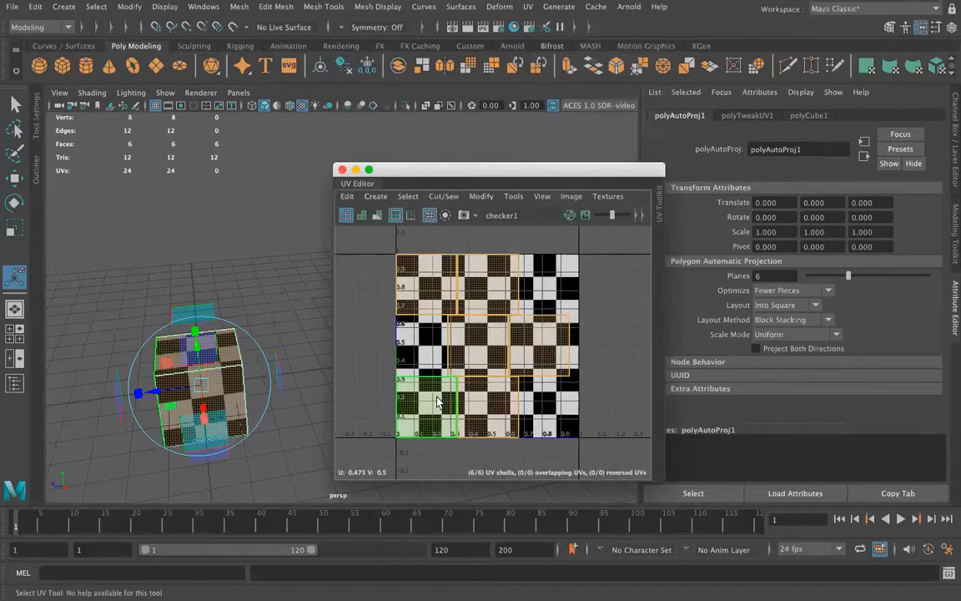
left_click_drag(238, 445, 247, 298, "alt")
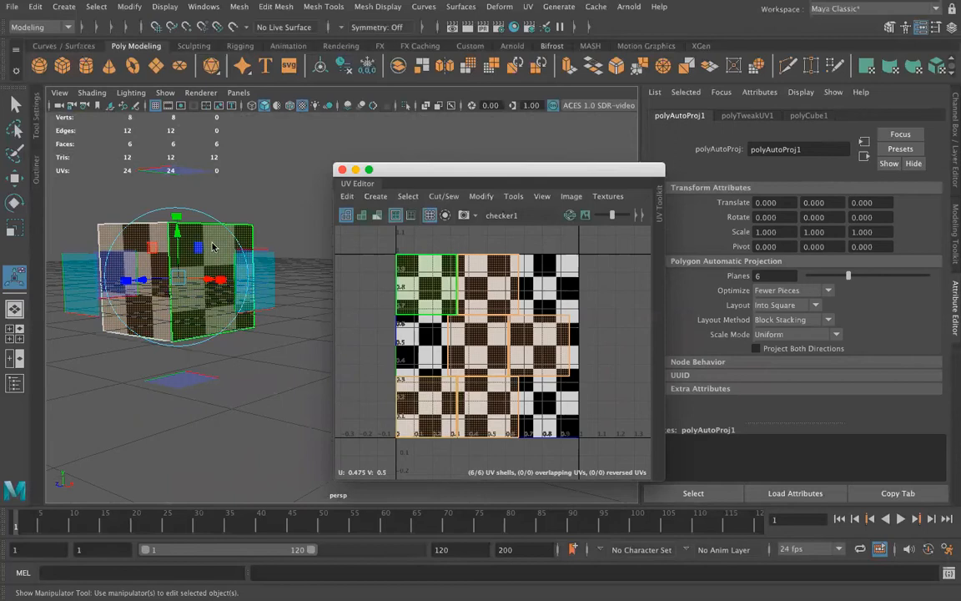
left_click_drag(179, 267, 137, 221, "alt")
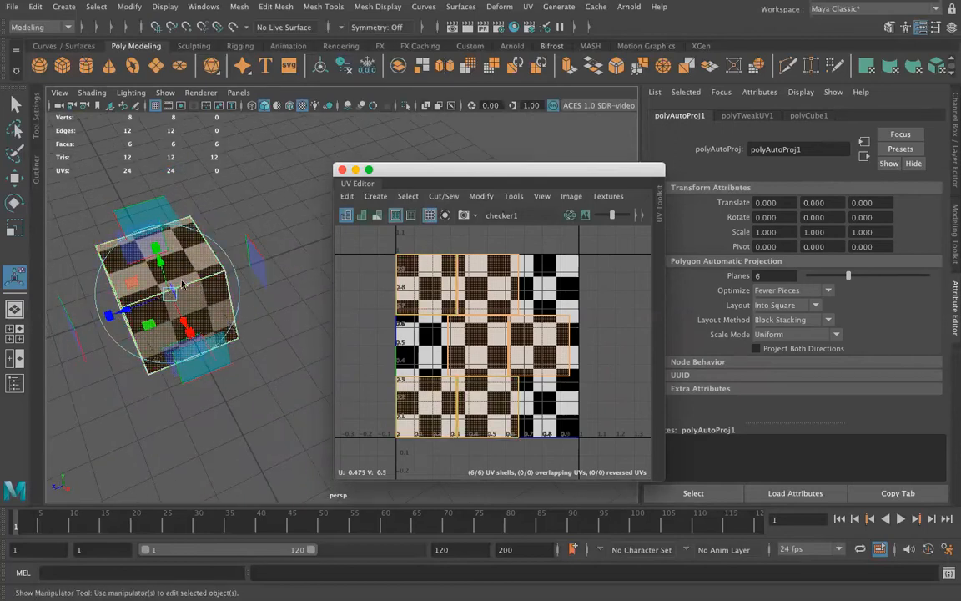
Replace the remaining pCube1 geometry with a new polygon sphere, and move the UV Editor aside to uncover it.
scroll(210, 377, "down", 5)
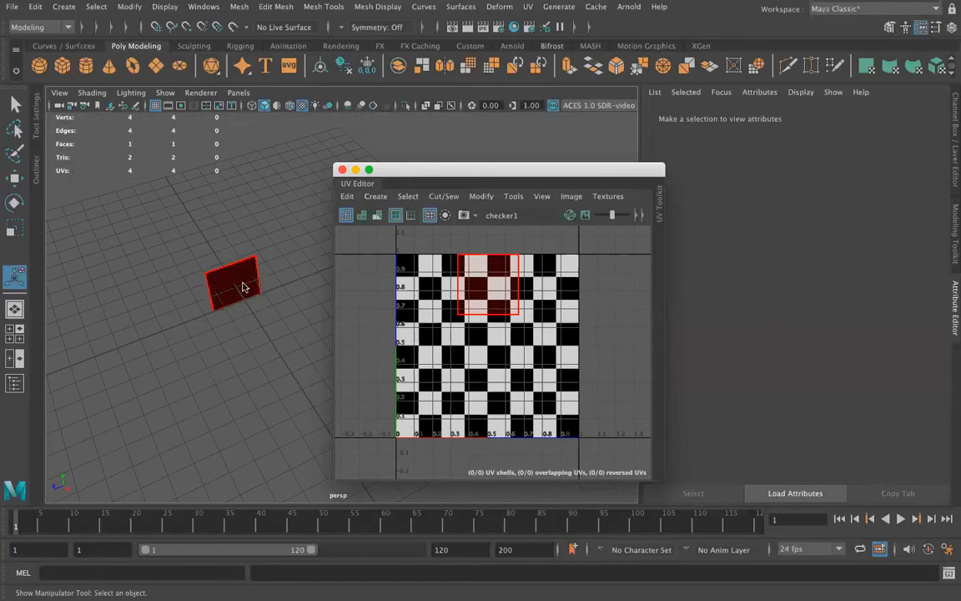
left_click(244, 288)
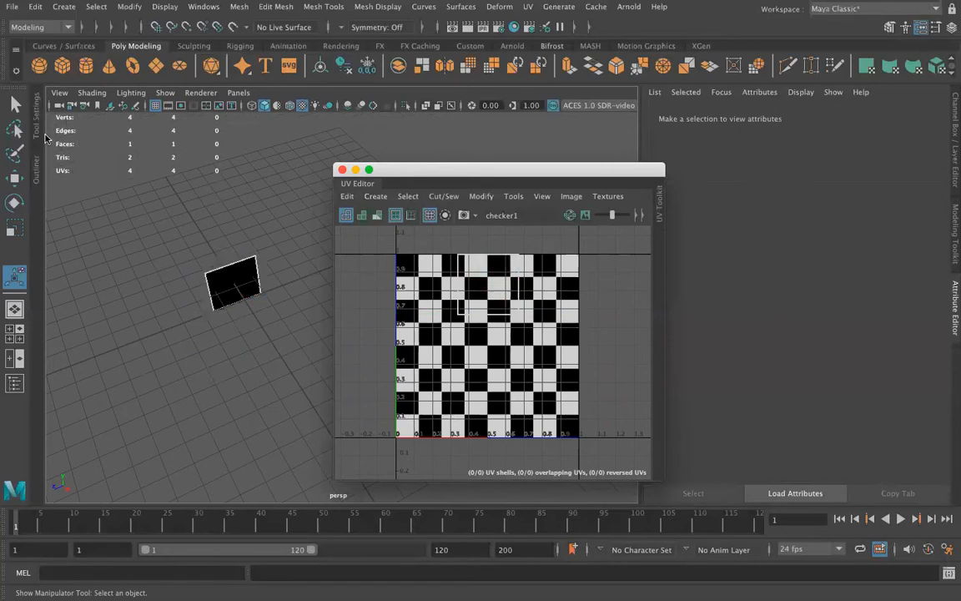
left_click(36, 167)
left_click(84, 187)
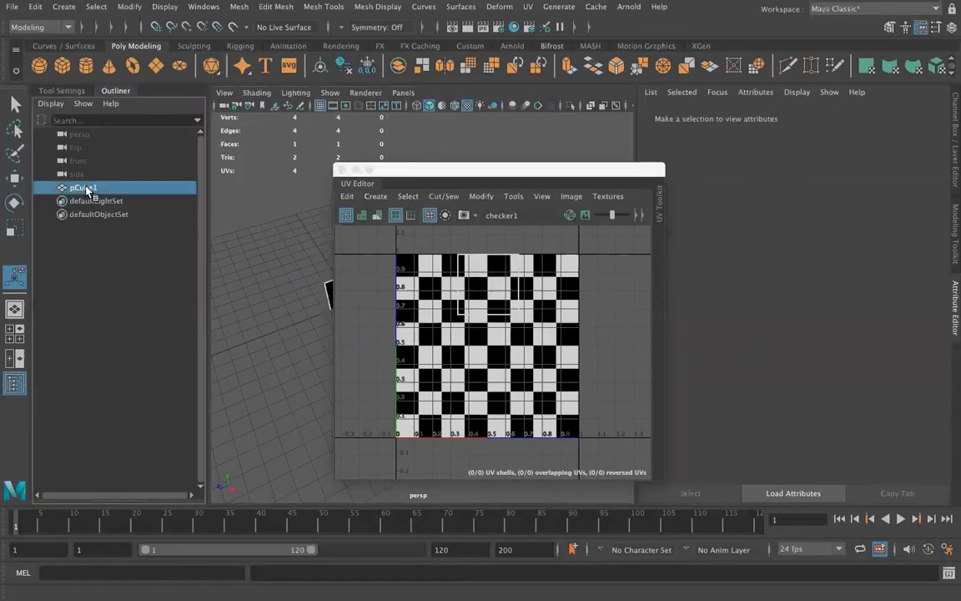
key("Delete")
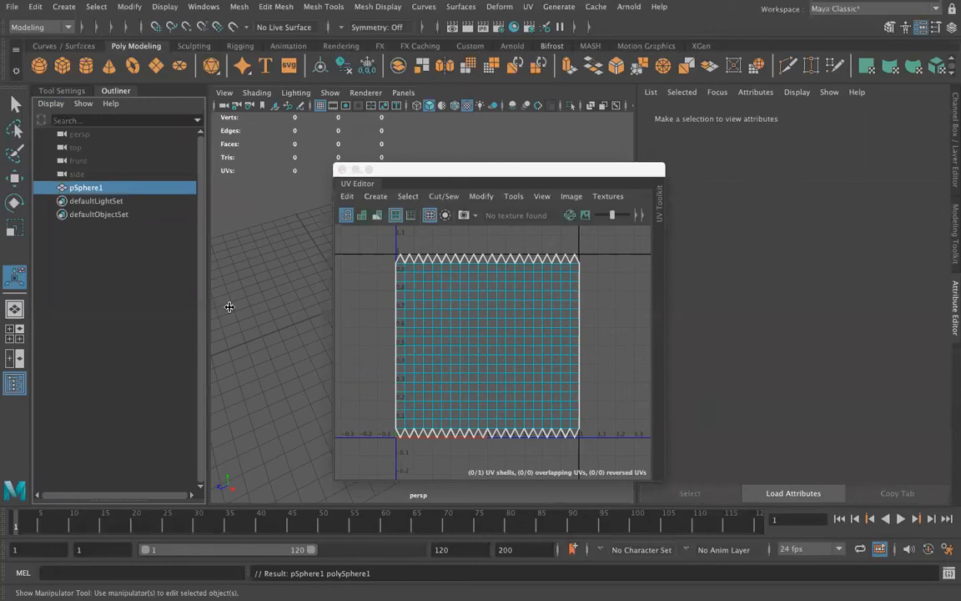
left_click_drag(487, 172, 615, 165)
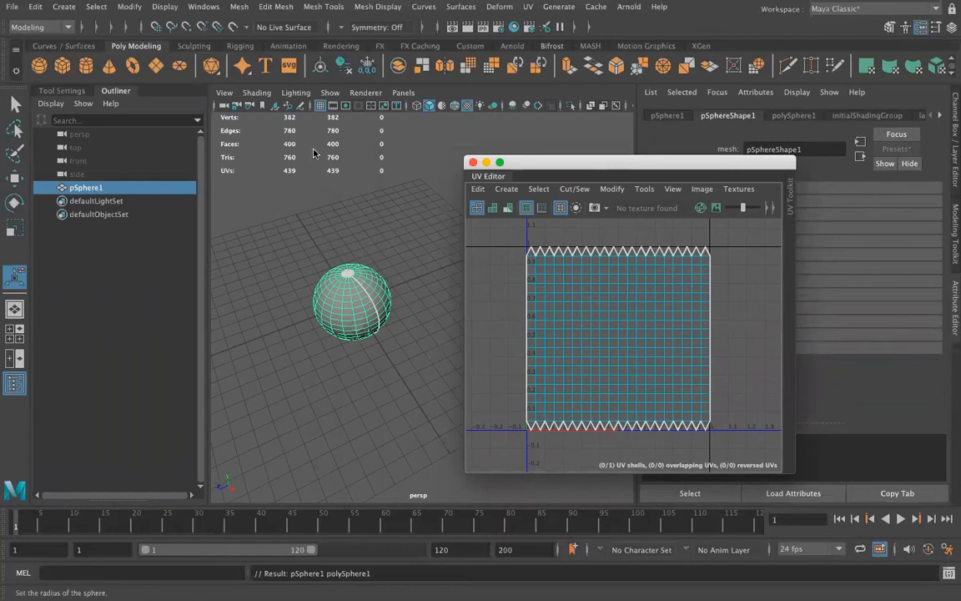
Assign the aiStandardSurface material with the checker texture to the sphere, and select all its faces in the UV Editor for scaling.
right_click_drag(386, 298, 488, 544)
left_click_drag(298, 375, 332, 369, "alt")
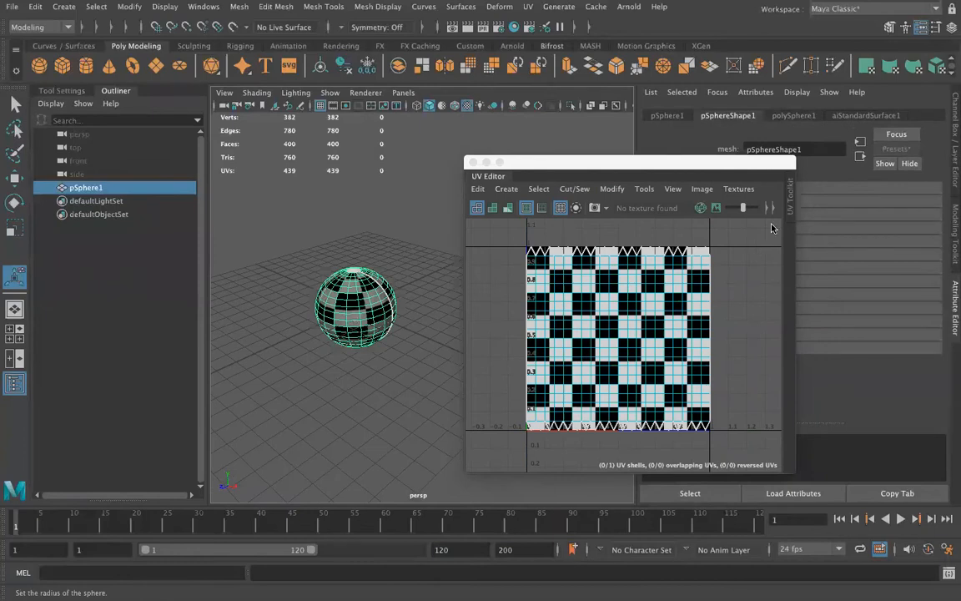
right_click_drag(546, 280, 551, 318)
left_click_drag(505, 234, 725, 443)
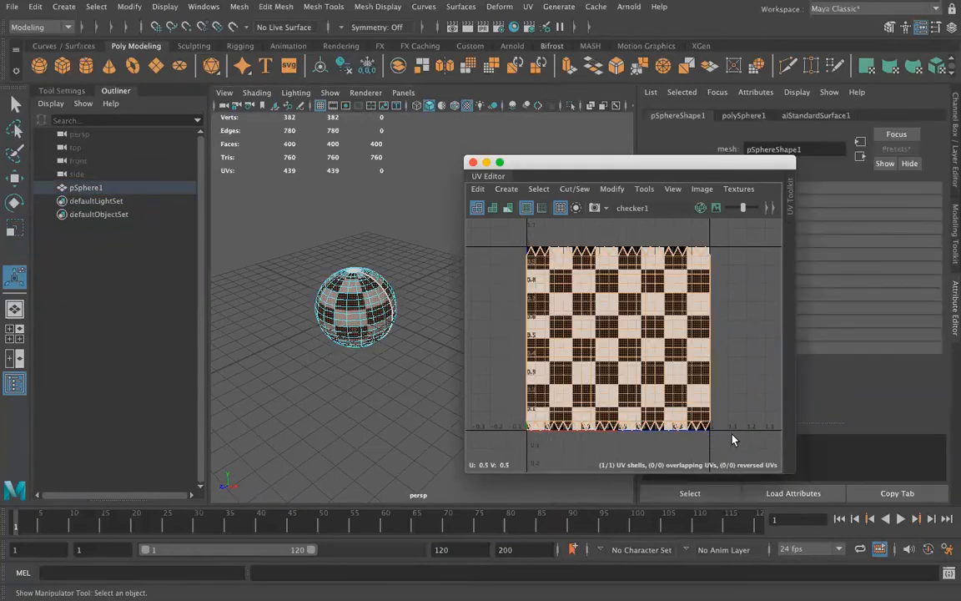
key("r")
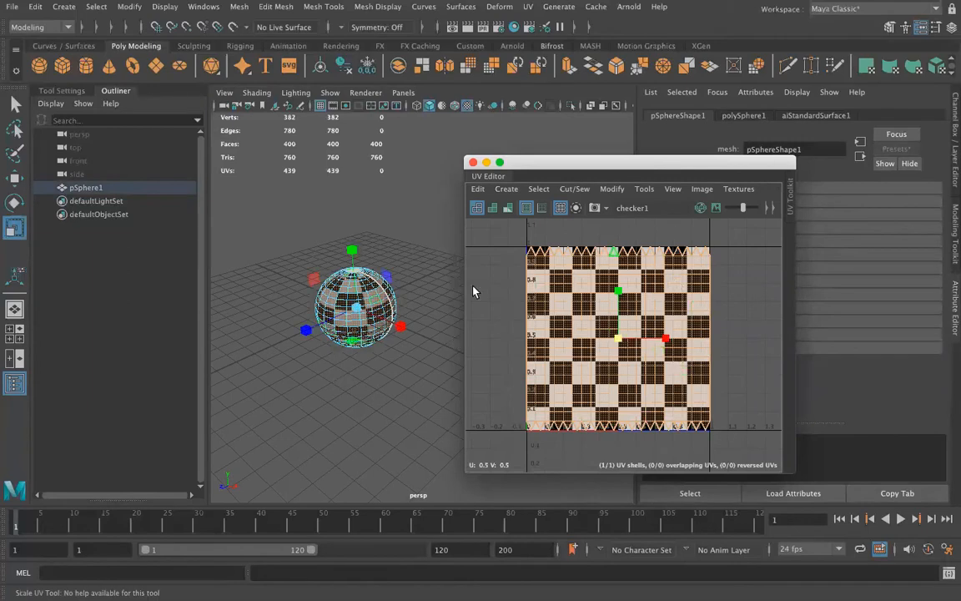
Try Automatic UV projection on the sphere's faces, inspect the resulting shells, and undo the projection.
left_click(526, 7)
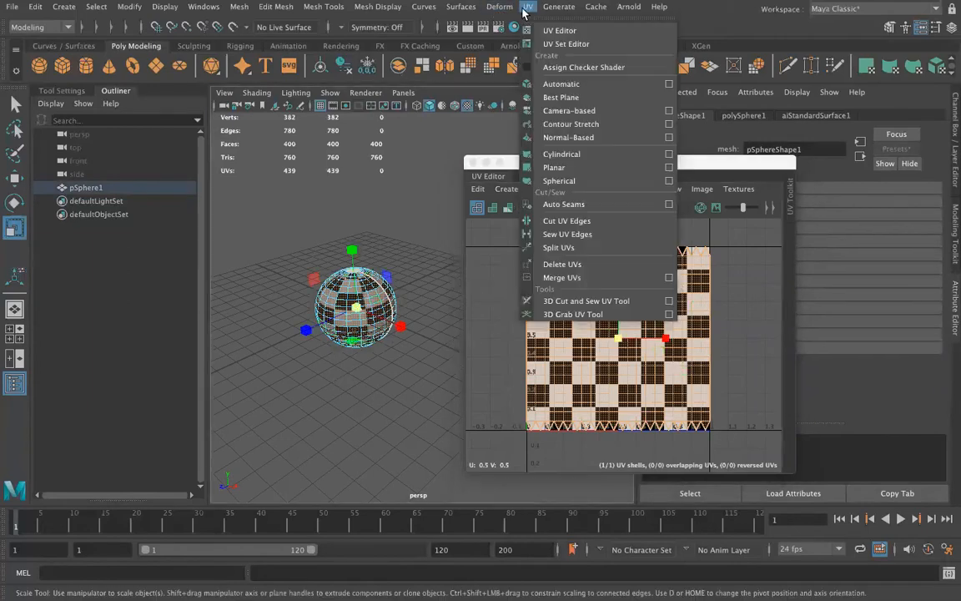
left_click(559, 84)
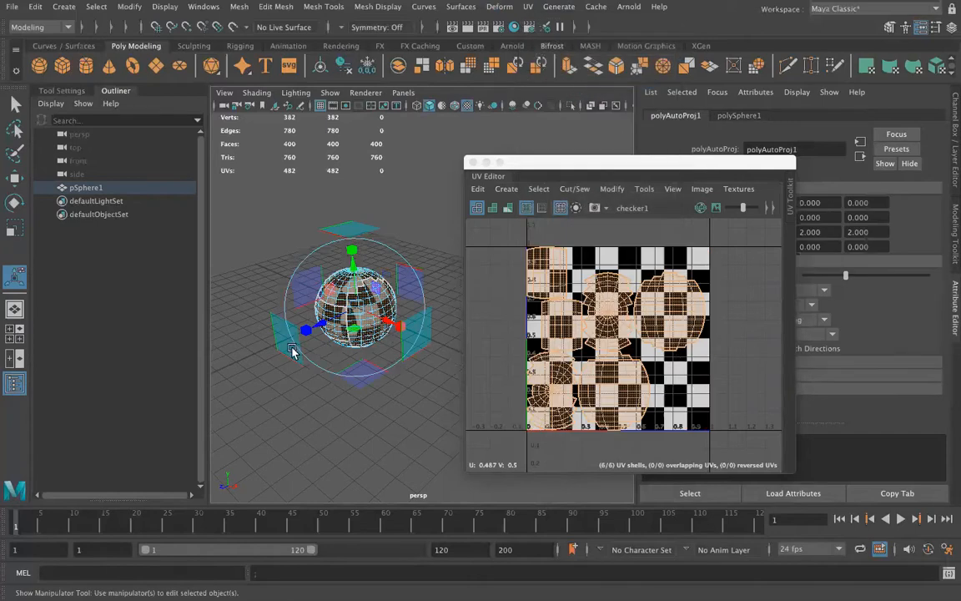
scroll(674, 291, "up", 5)
scroll(618, 372, "down", 2)
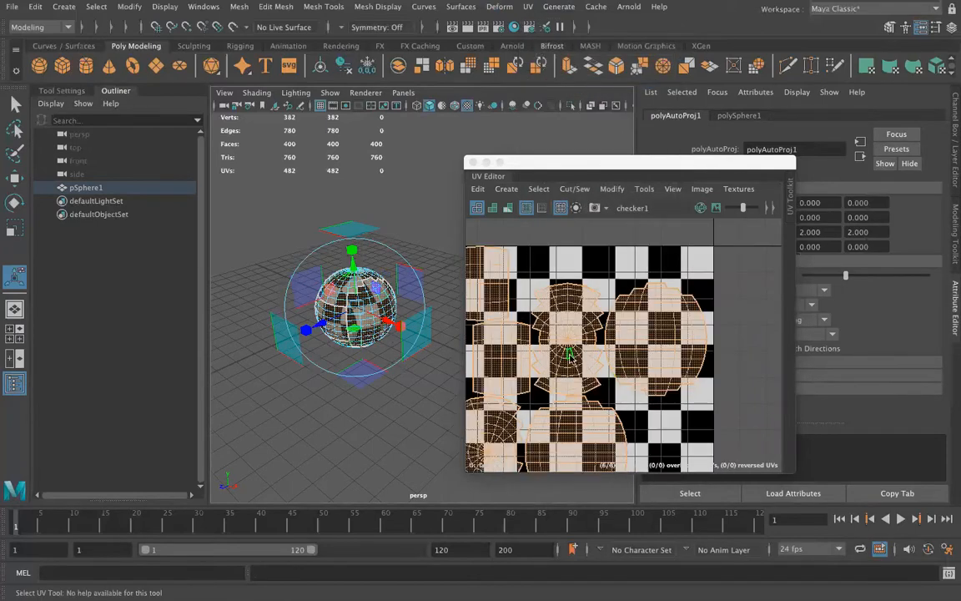
scroll(570, 356, "down", 2)
middle_click_drag(570, 356, 595, 319, "alt")
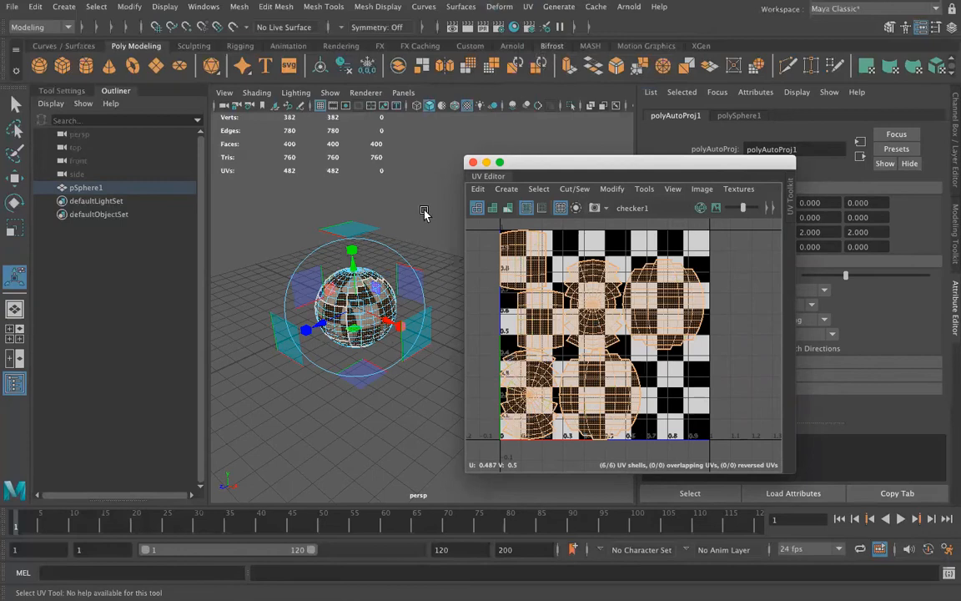
key("ctrl+z")
Project the sphere's UVs with the Best Plane tool, using the sphere's faces to define the projection plane.
left_click(526, 6)
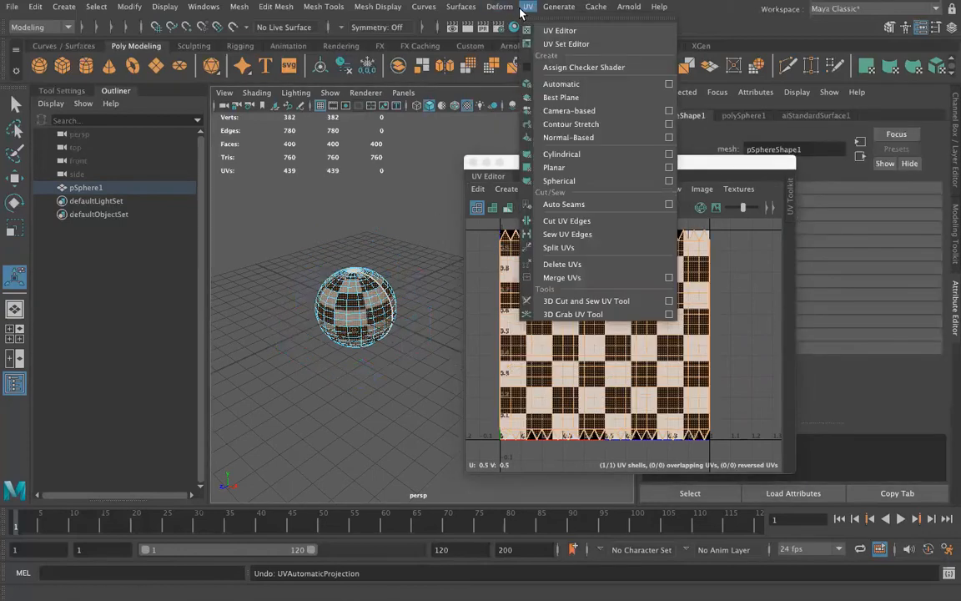
left_click(558, 97)
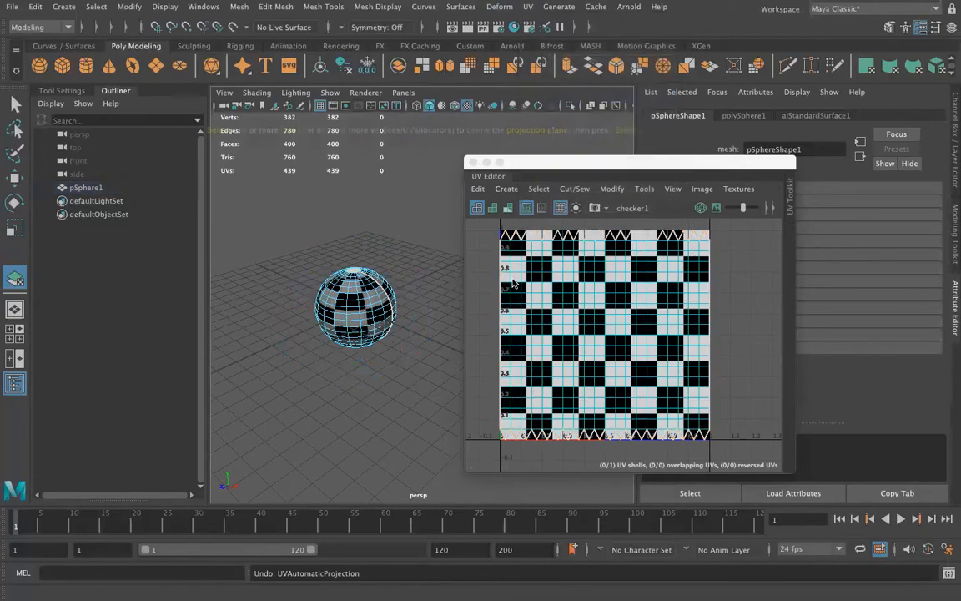
left_click(354, 326)
key("Return")
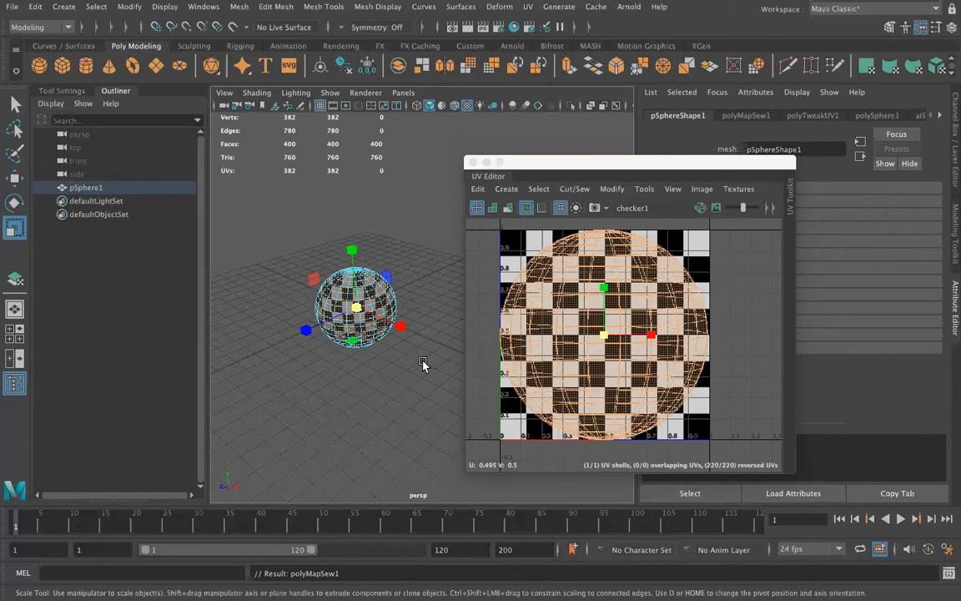
Select a single face within the sphere's stretched checker area to locate it in the UV layout.
left_click_drag(437, 364, 365, 293, "alt")
middle_click_drag(365, 293, 366, 323, "alt")
scroll(524, 339, "up", 5)
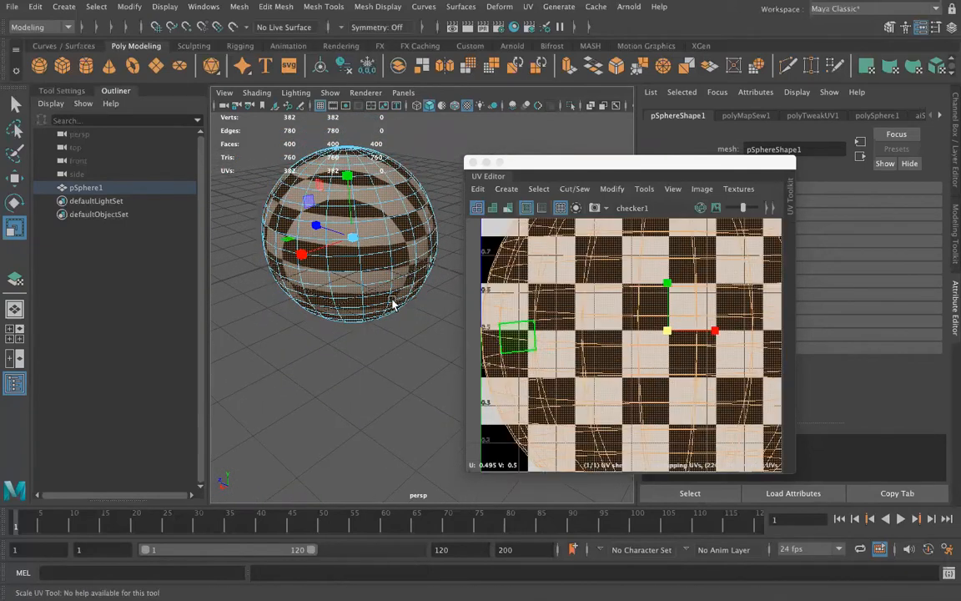
left_click(370, 264)
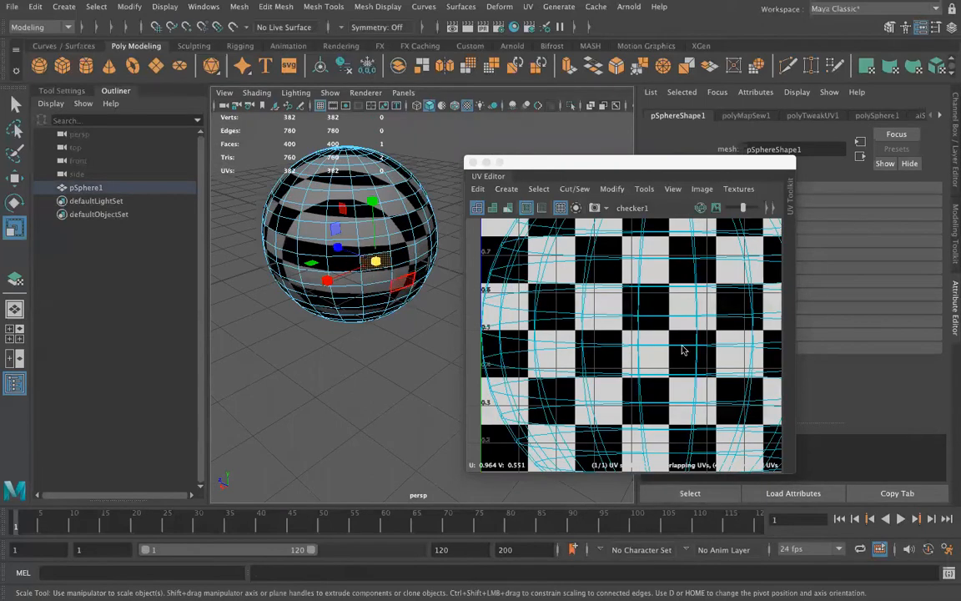
scroll(631, 345, "down", 5)
middle_click_drag(709, 348, 658, 349, "alt")
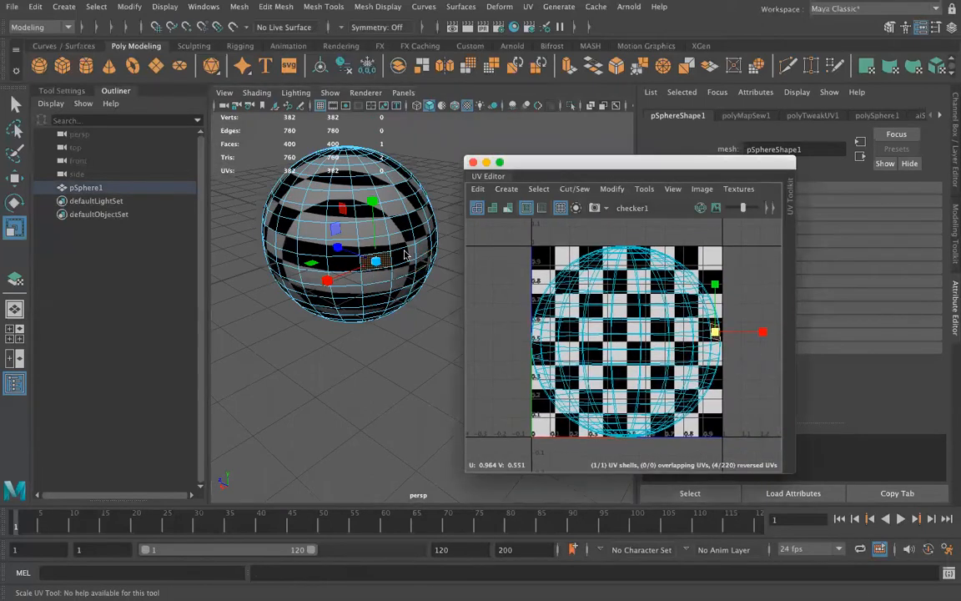
Select other individual faces in the sphere's distorted area and examine their narrow shapes near the UV shell's edge.
left_click(324, 219)
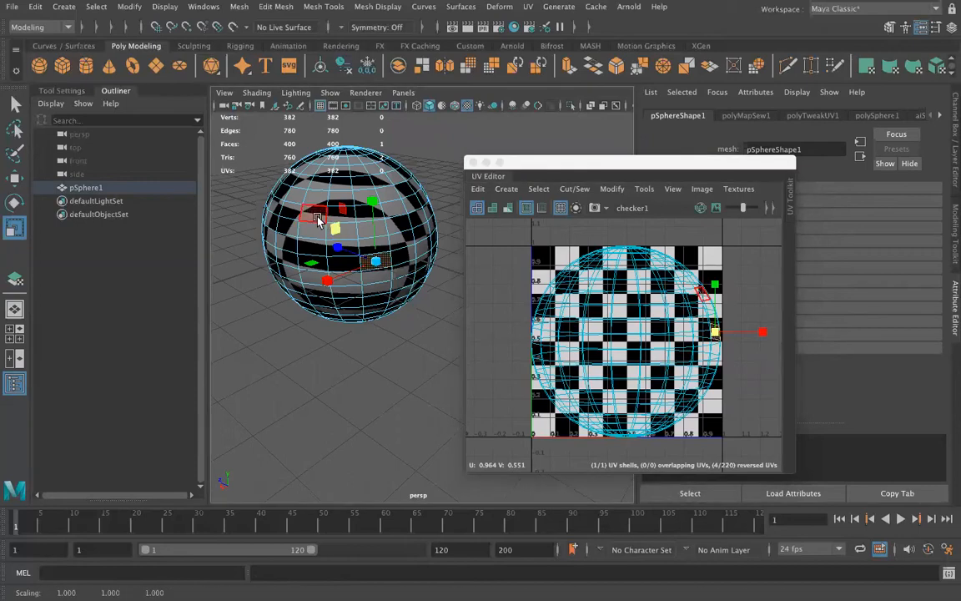
left_click(319, 219)
left_click(322, 224)
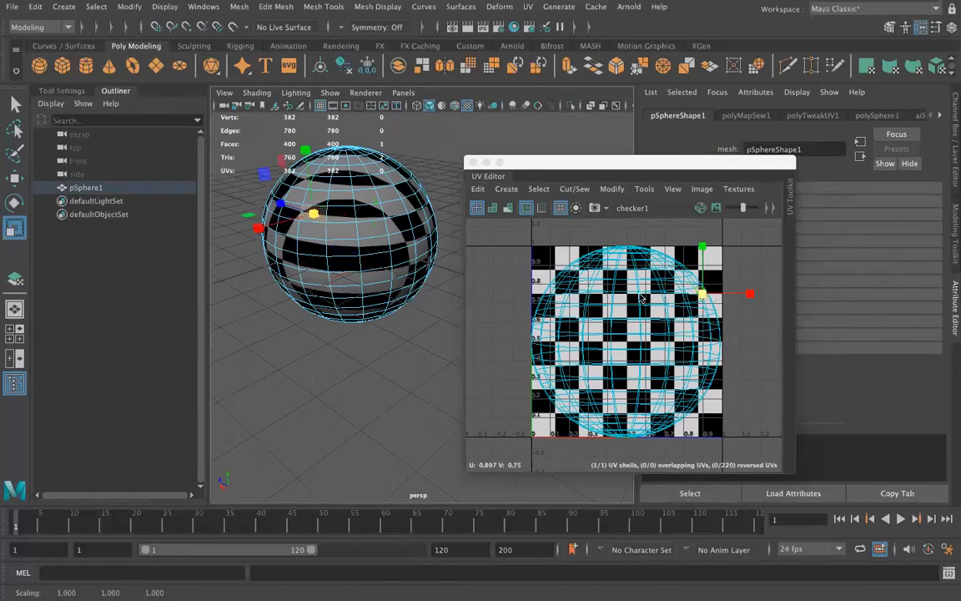
left_click(343, 232)
scroll(723, 326, "up", 4)
scroll(723, 327, "up", 3)
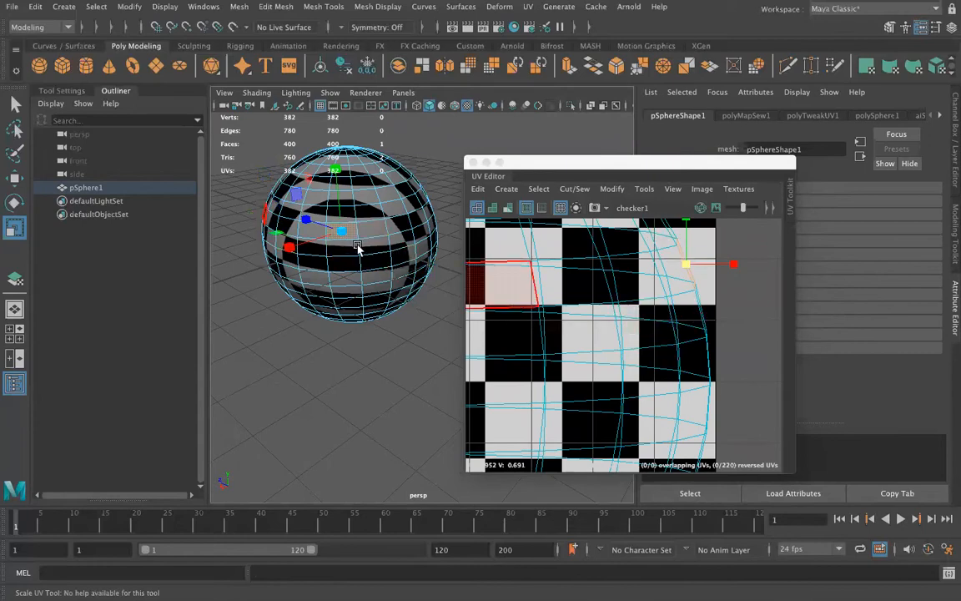
Return the sphere to object mode and apply a Camera-based UV projection to it from the current perspective view.
mouse_move(346, 314)
left_mouse_down("alt")
mouse_move(363, 326)
mouse_move(429, 322)
mouse_move(440, 283)
mouse_move(342, 327)
left_mouse_up("alt")
scroll(311, 331, "down", 5)
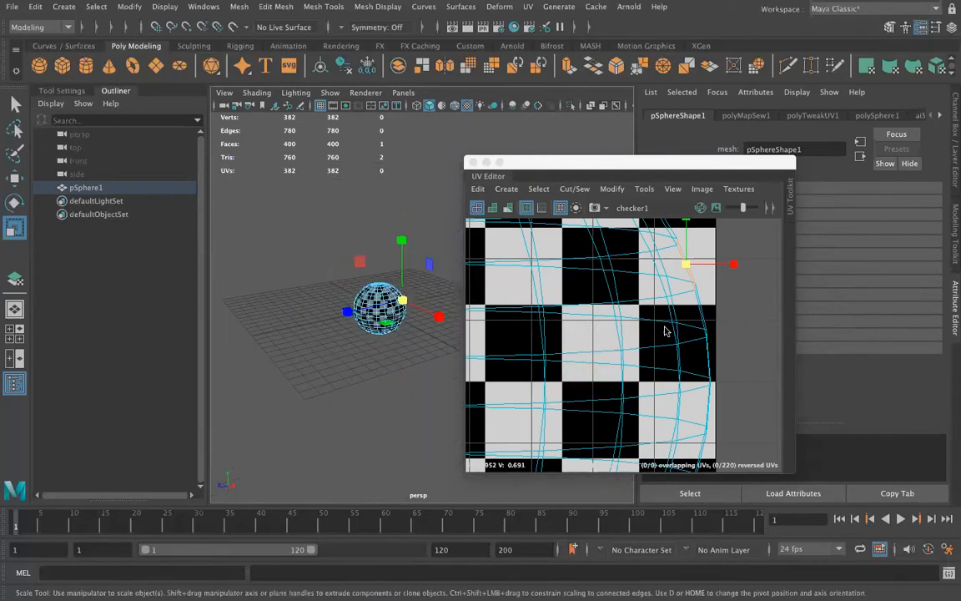
scroll(665, 330, "down", 5)
scroll(615, 333, "down", 3)
right_click_drag(379, 219, 403, 244)
right_click_drag(380, 320, 434, 202)
left_click(528, 7)
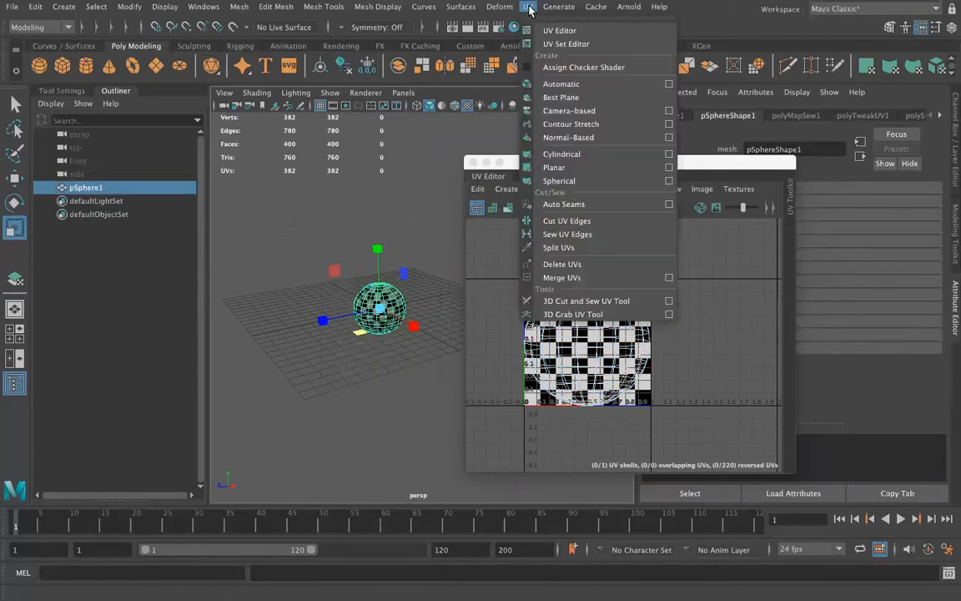
left_click(563, 111)
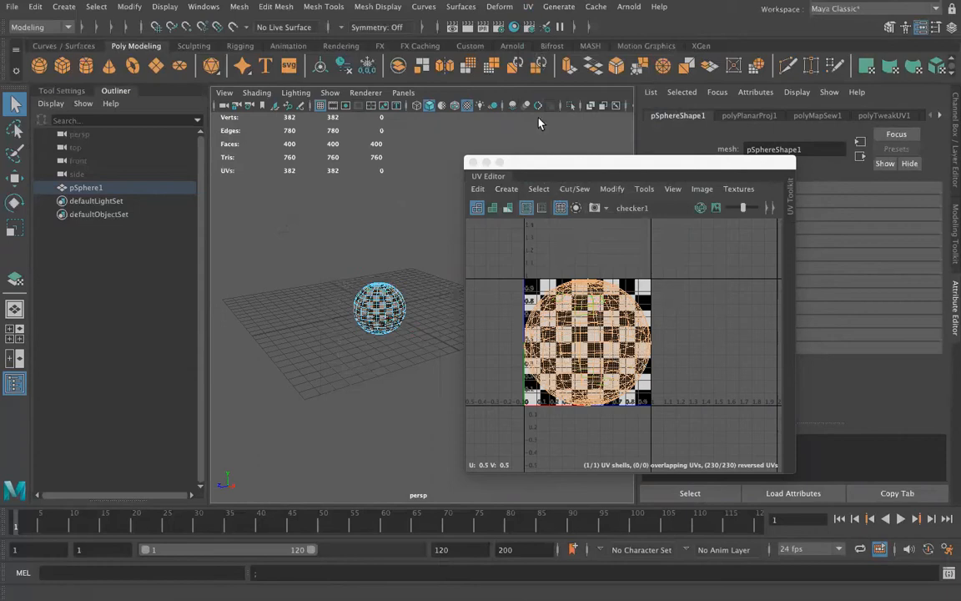
Apply a Cylindrical UV projection to all of the sphere's faces and inspect its projection manipulator.
left_click(529, 8)
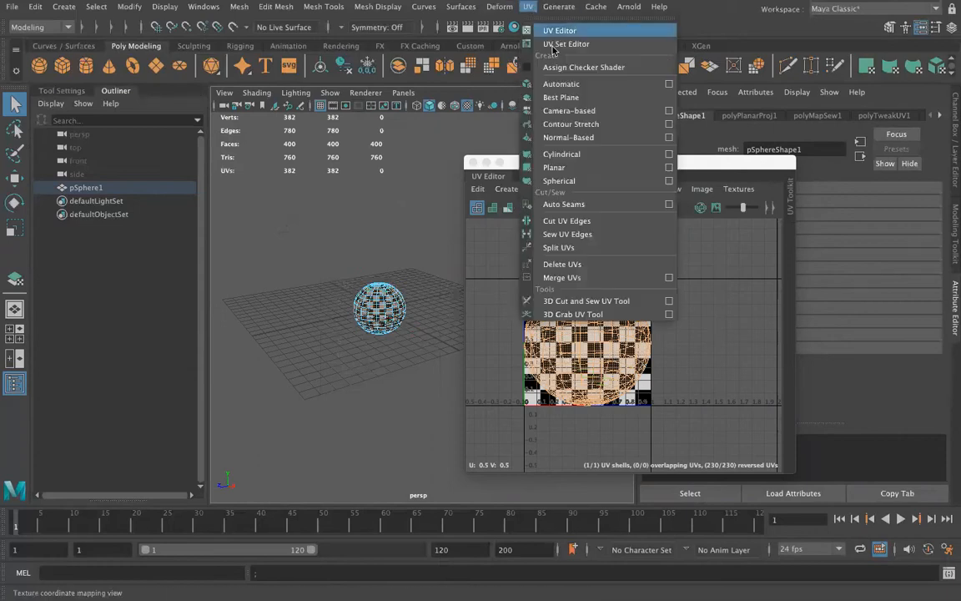
left_click(581, 155)
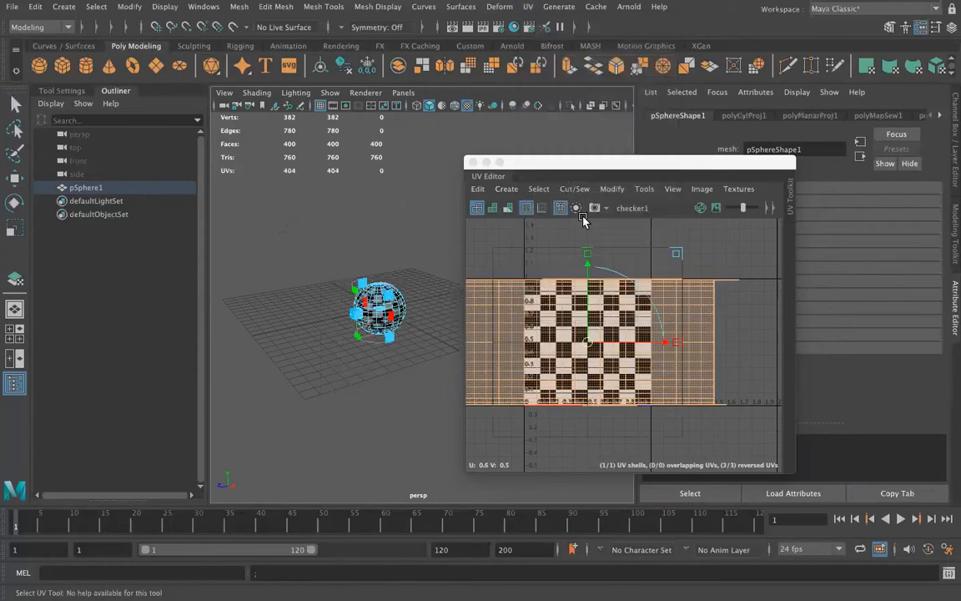
scroll(329, 375, "up", 5)
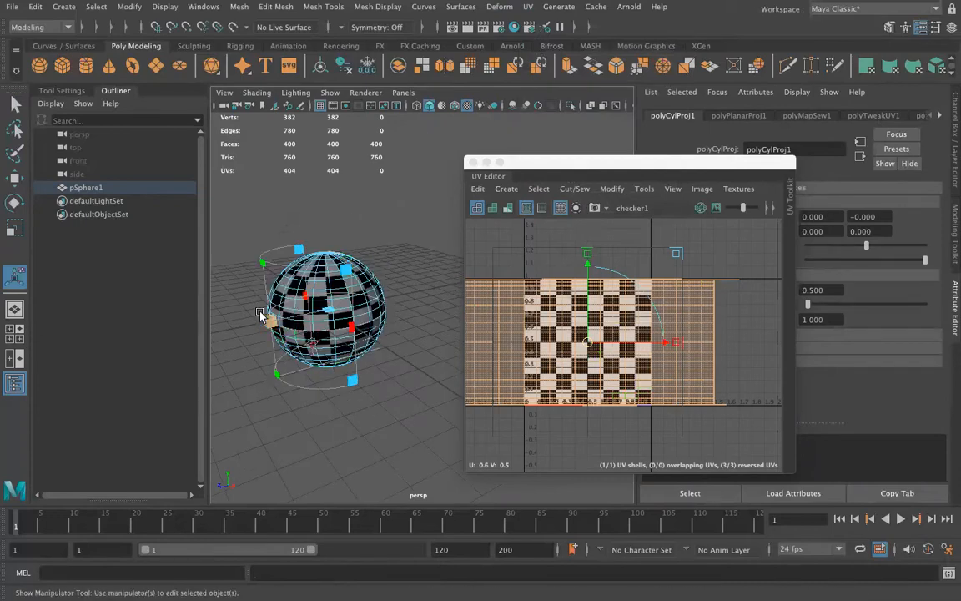
Reshape the cylindrical projection around the sphere with its manipulator handles and examine the checker pattern toward the pole.
left_click_drag(412, 342, 302, 353, "alt")
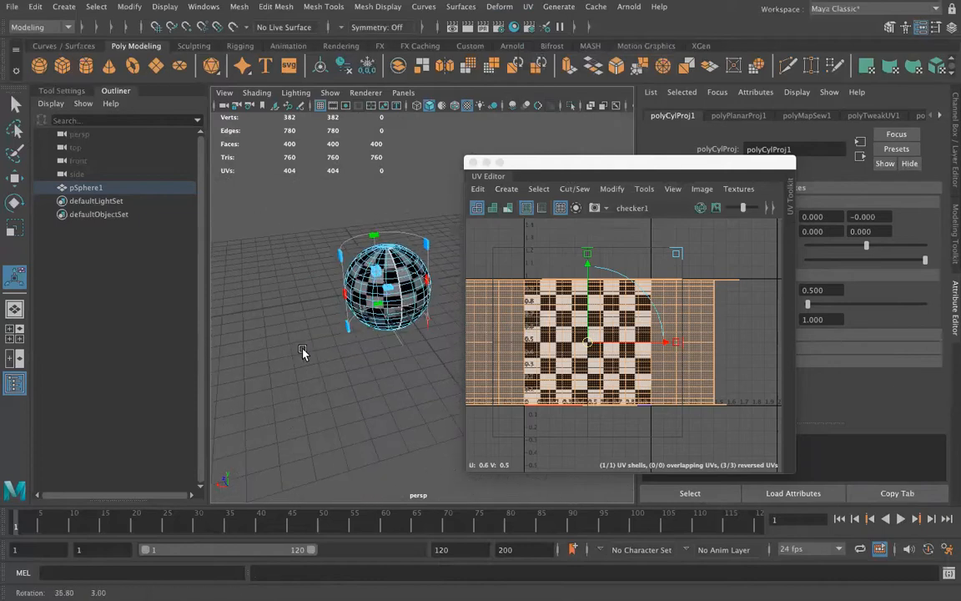
scroll(302, 352, "up", 3)
left_click_drag(395, 288, 399, 332)
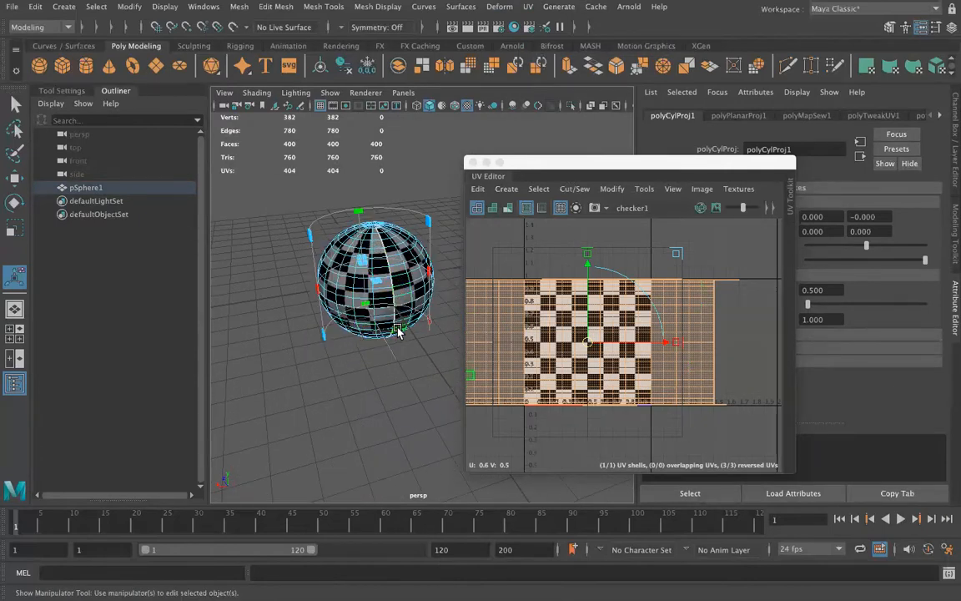
scroll(586, 338, "down", 2)
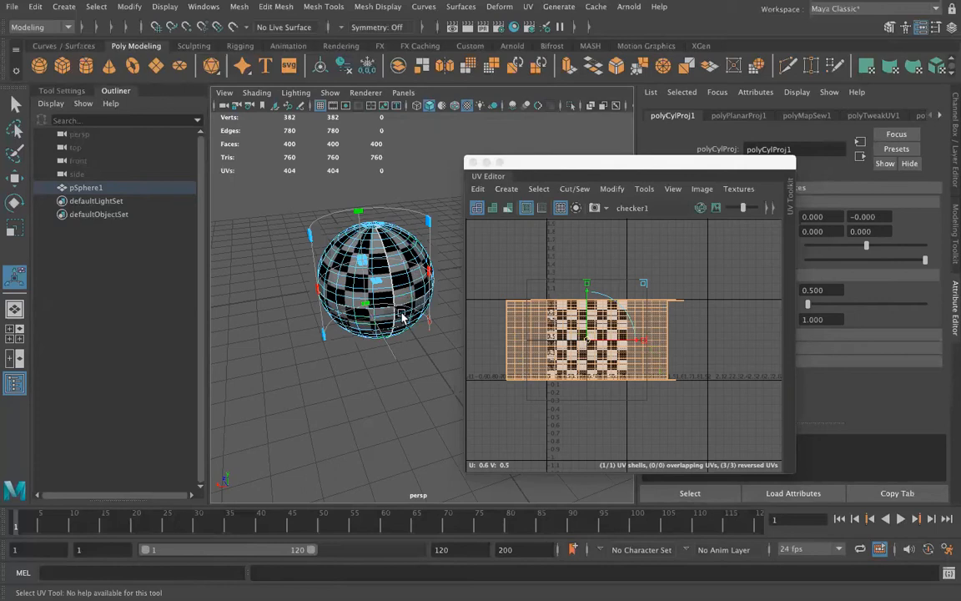
left_click_drag(317, 289, 321, 294)
left_click_drag(407, 344, 326, 377, "alt")
left_click_drag(259, 422, 262, 415)
left_click_drag(288, 420, 324, 392, "alt")
left_click_drag(350, 325, 413, 214, "alt")
left_click_drag(259, 361, 311, 419, "alt")
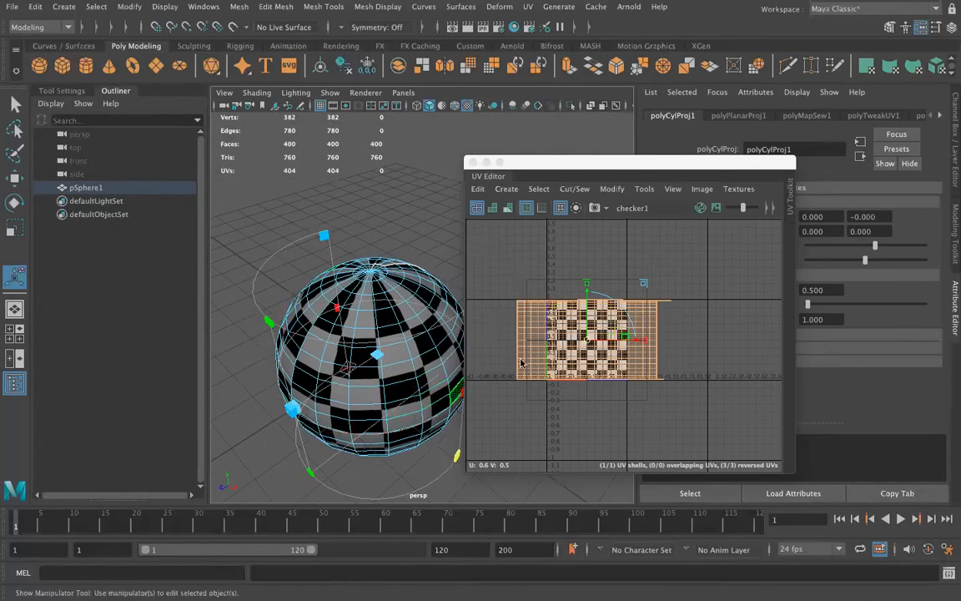
left_click_drag(346, 331, 302, 367, "alt")
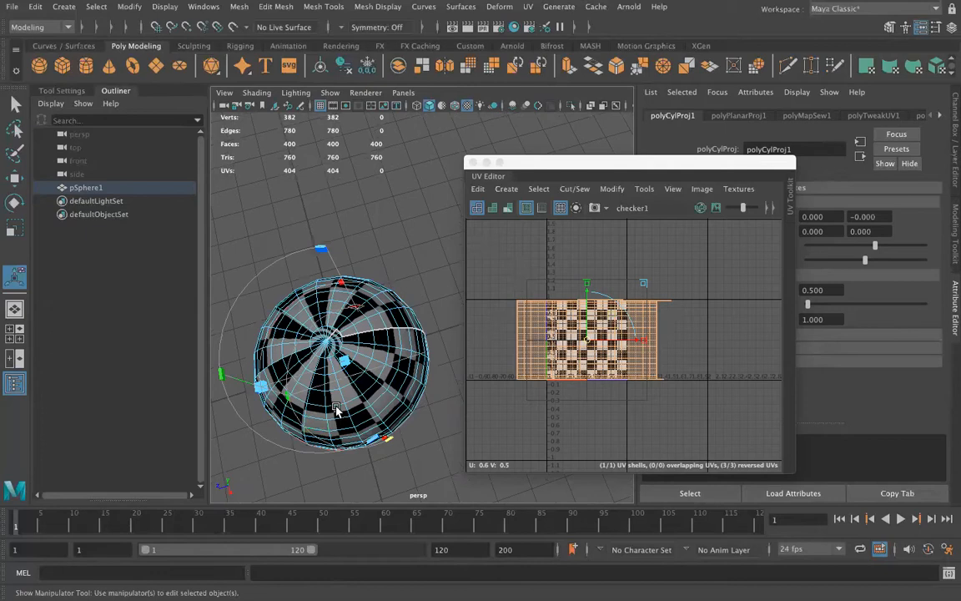
Return the sphere to object mode and apply a Spherical UV projection to it.
left_click(435, 418)
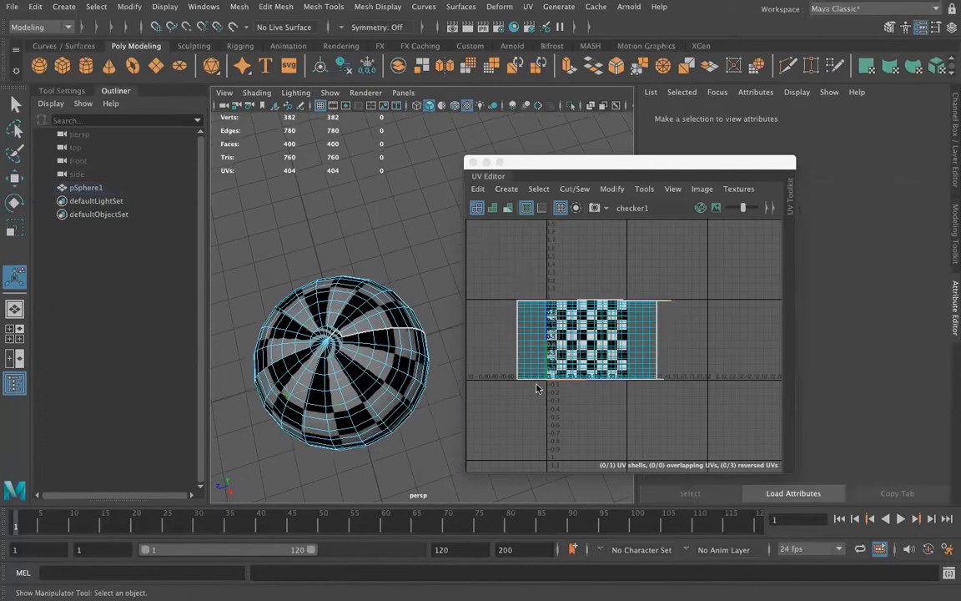
mouse_move(334, 390)
left_mouse_down("alt")
mouse_move(382, 368)
mouse_move(392, 280)
mouse_move(403, 281)
mouse_move(337, 399)
left_mouse_up("alt")
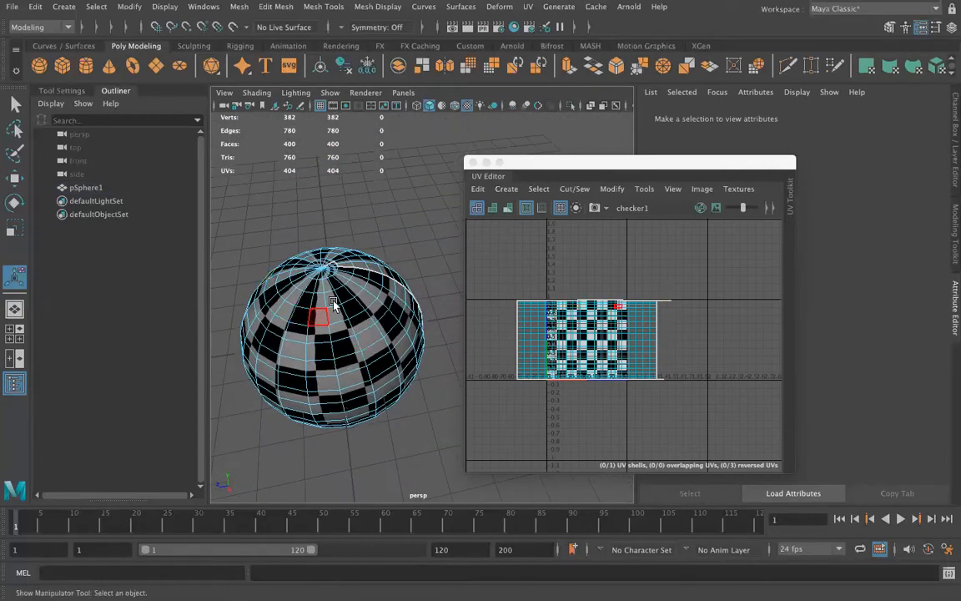
right_click_drag(288, 219, 333, 204)
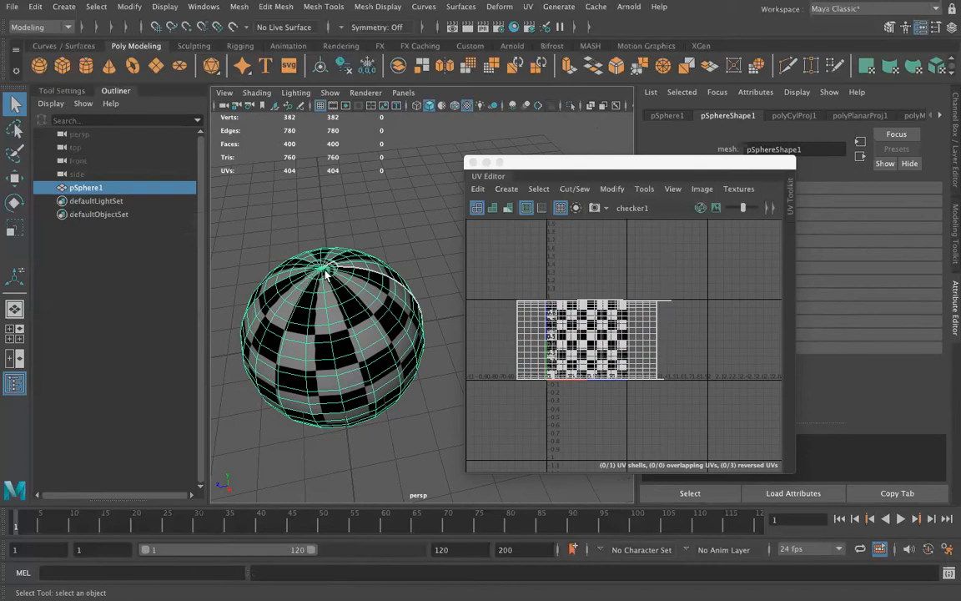
left_click_drag(350, 324, 364, 275, "alt")
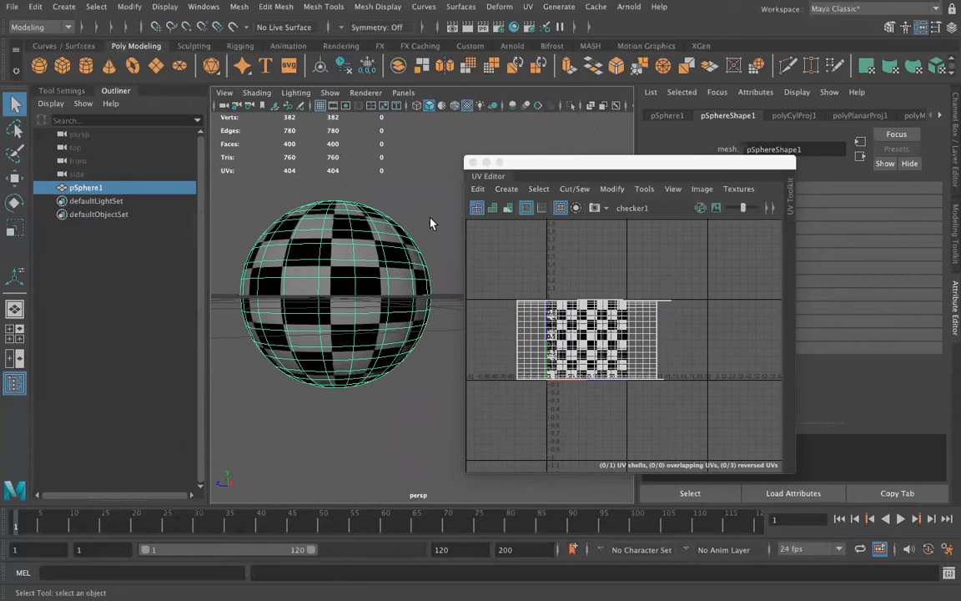
left_click(527, 7)
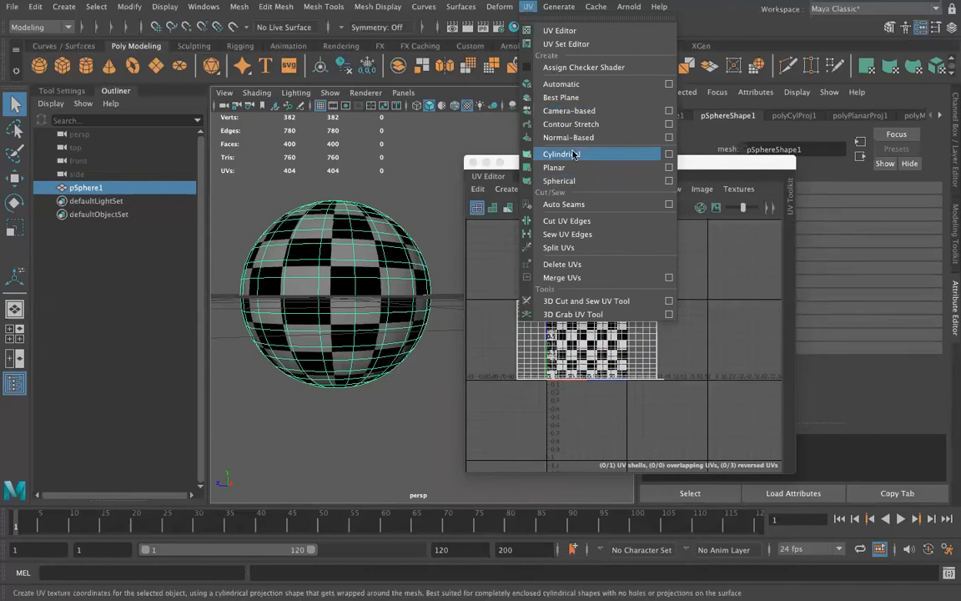
left_click(571, 180)
Shift the spherical projection to about -0.008 along Z with its manipulator, and clear the selection.
left_click_drag(274, 360, 344, 302, "alt")
left_click(346, 359)
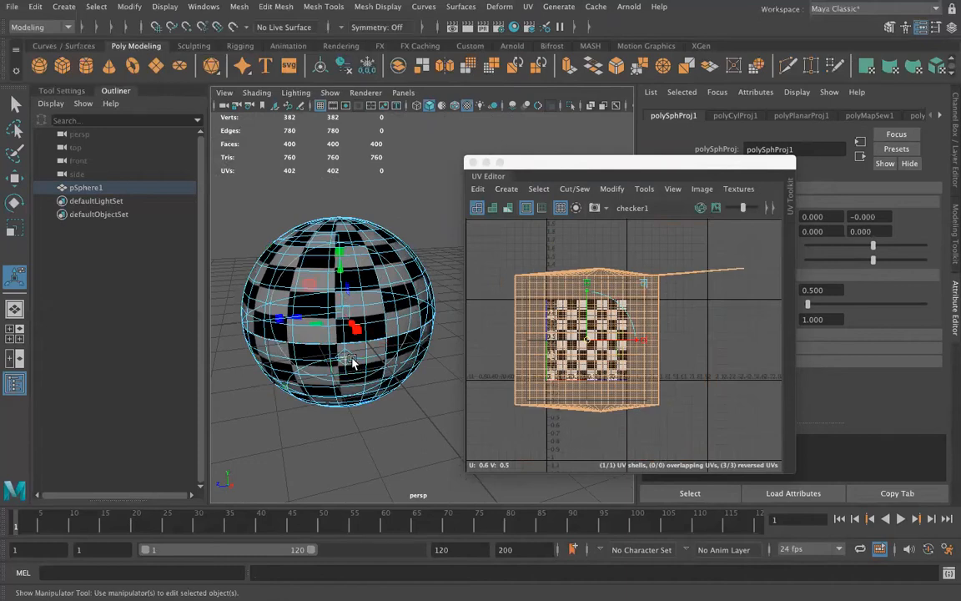
left_click_drag(318, 382, 342, 352, "alt")
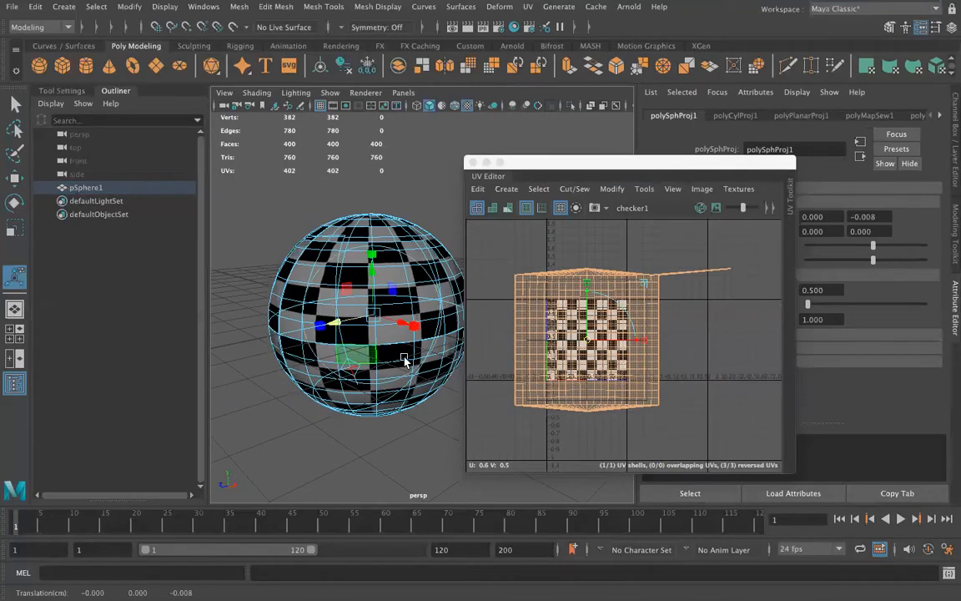
left_click(710, 354)
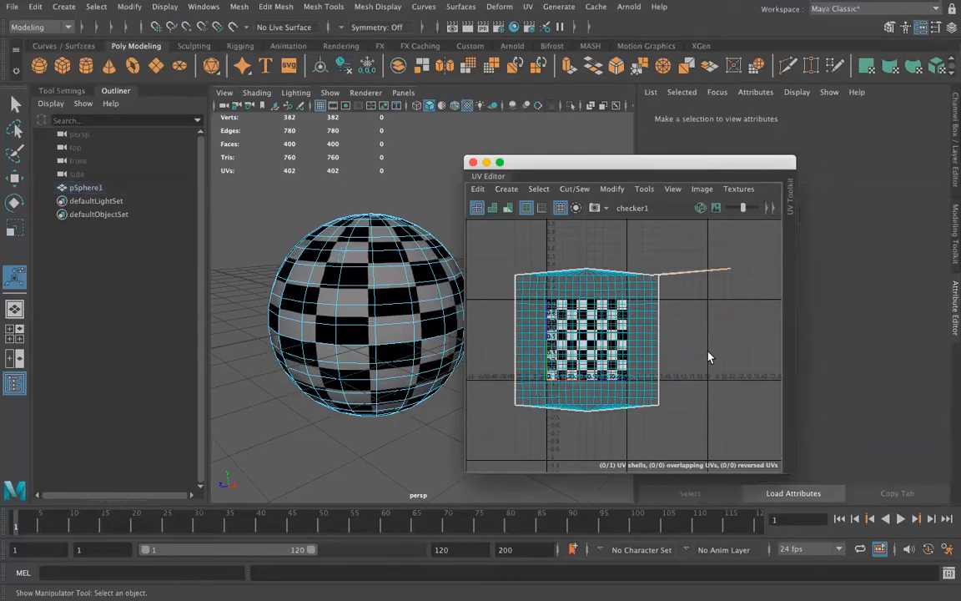
Examine the sphere's poles and seam against the matching areas of the spherical UV layout.
scroll(698, 348, "up", 2)
middle_click_drag(697, 348, 740, 357, "alt")
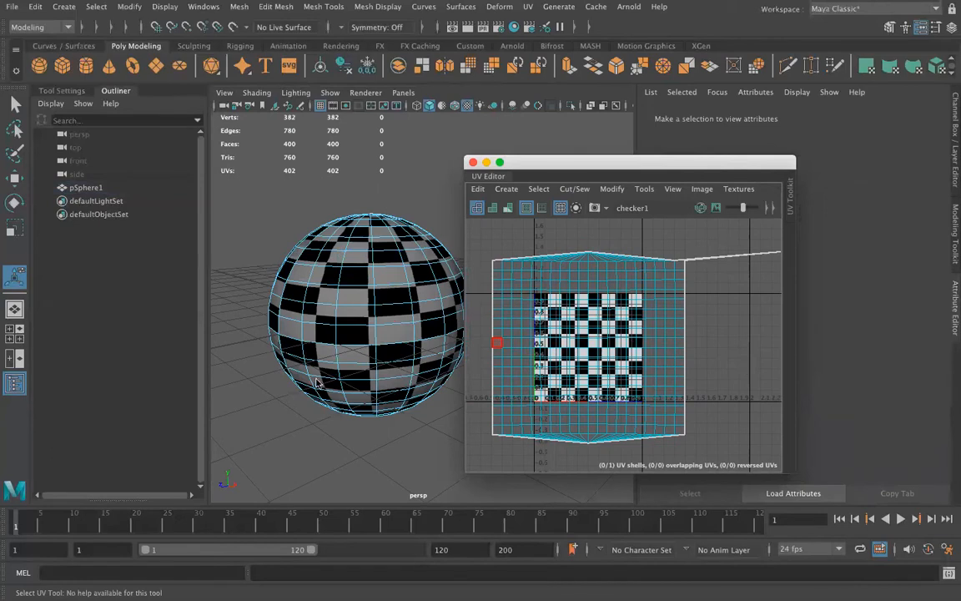
left_click_drag(387, 272, 404, 328, "alt")
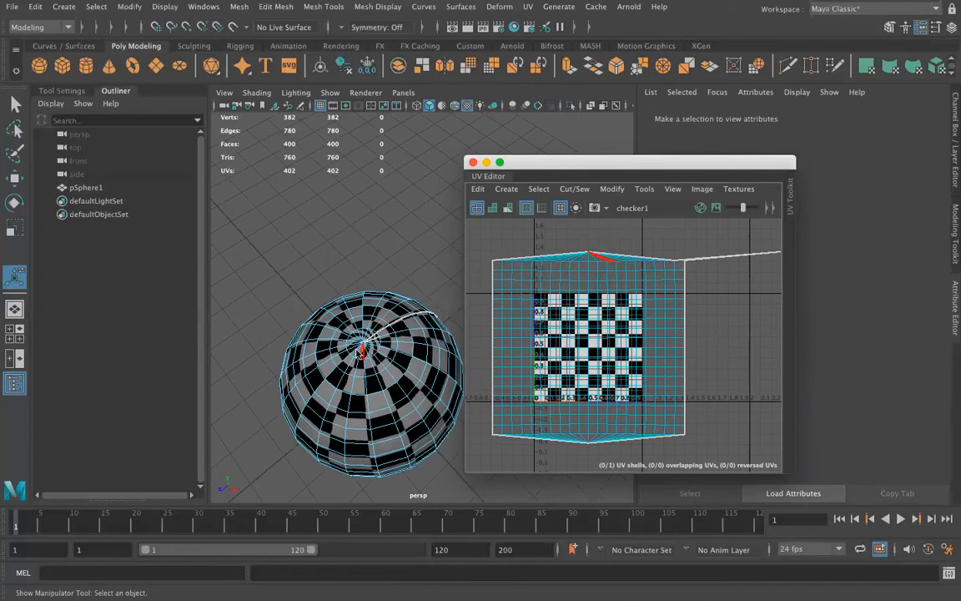
left_click_drag(361, 444, 371, 317, "alt")
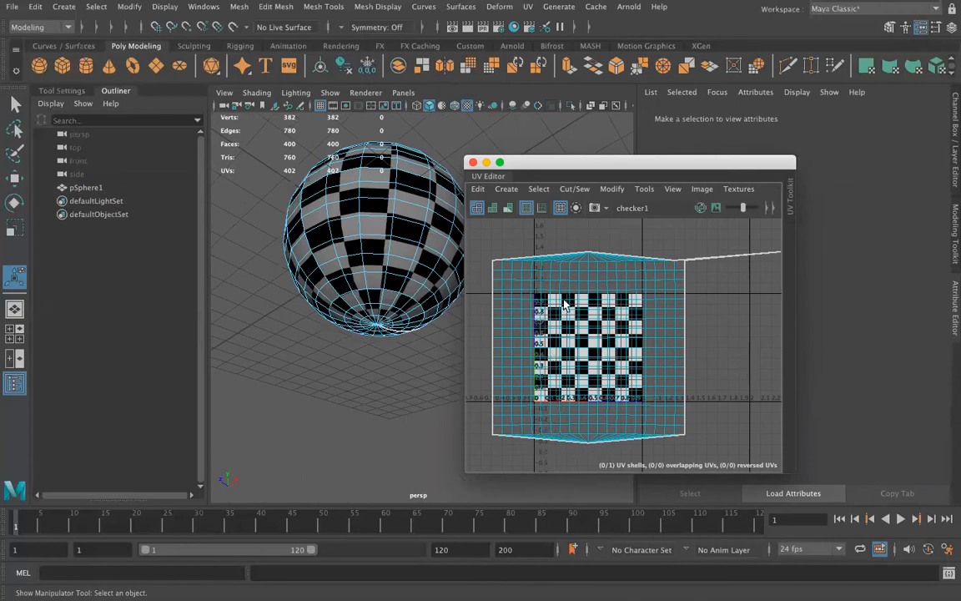
left_click_drag(407, 221, 364, 221, "alt")
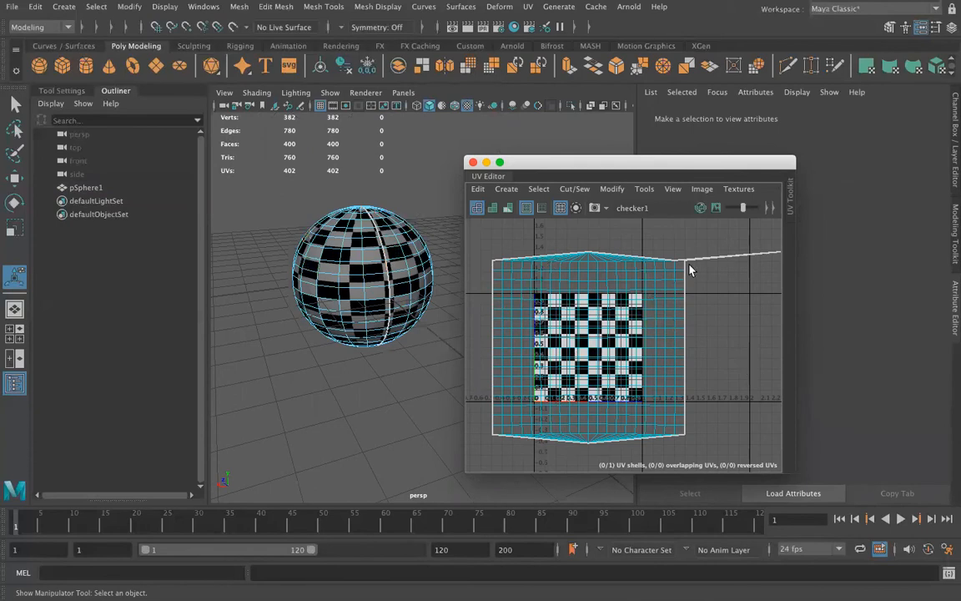
Enlarge the UV Editor window and sew the stray vertex at the tip of the line protruding from the UV shell.
left_click_drag(760, 456, 676, 417)
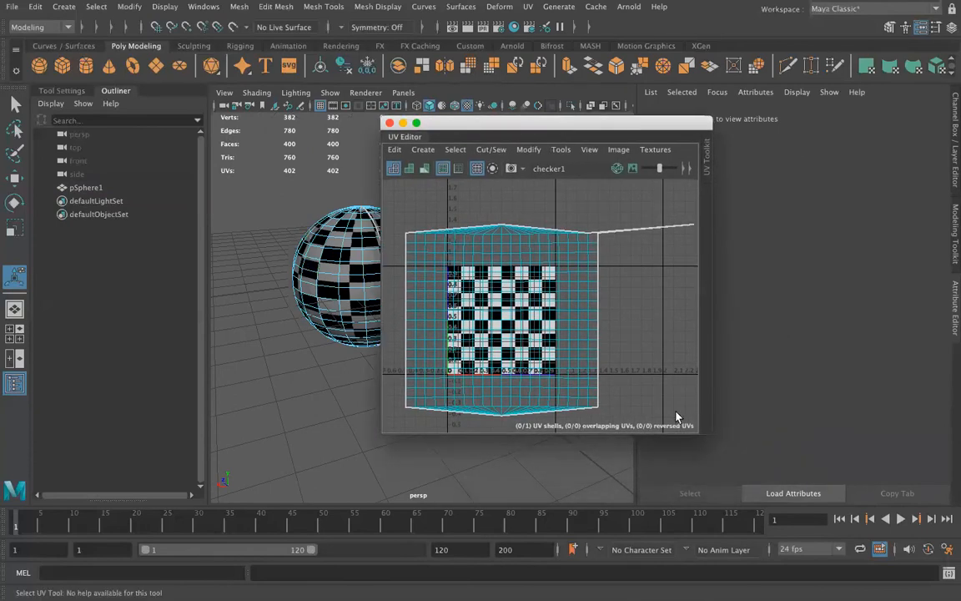
left_click_drag(740, 441, 795, 467)
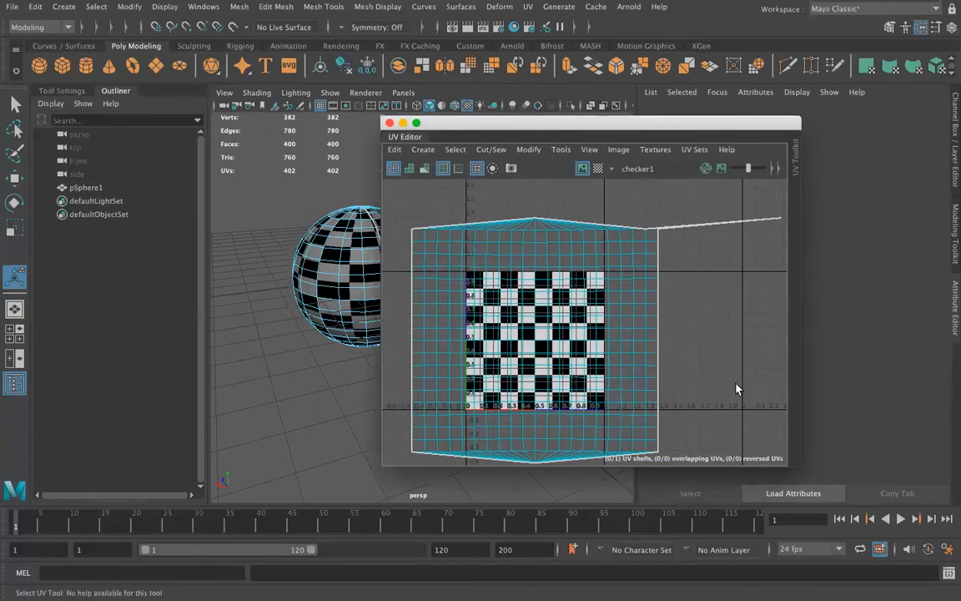
right_click_drag(711, 246, 640, 241)
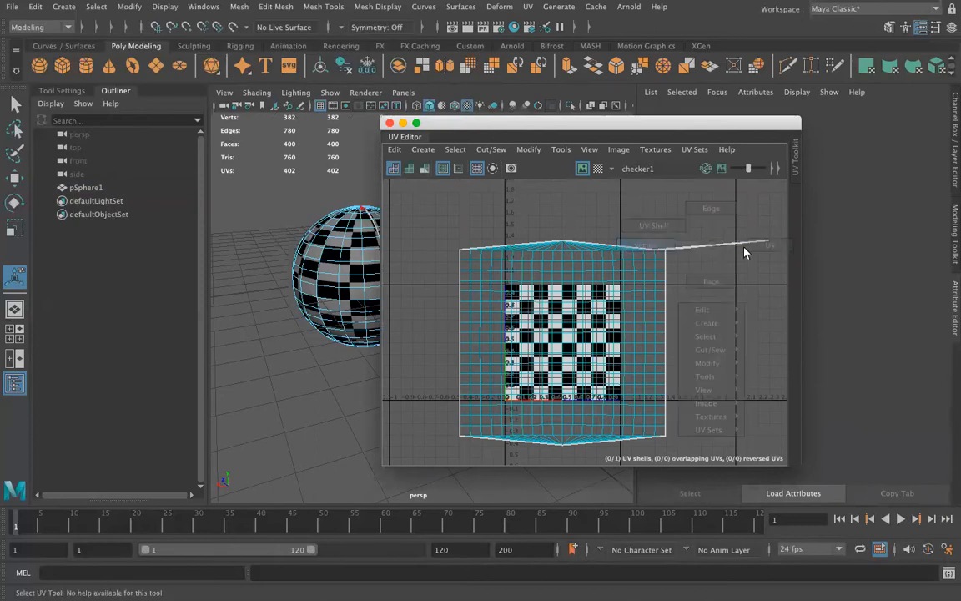
left_click(768, 243)
key("t")
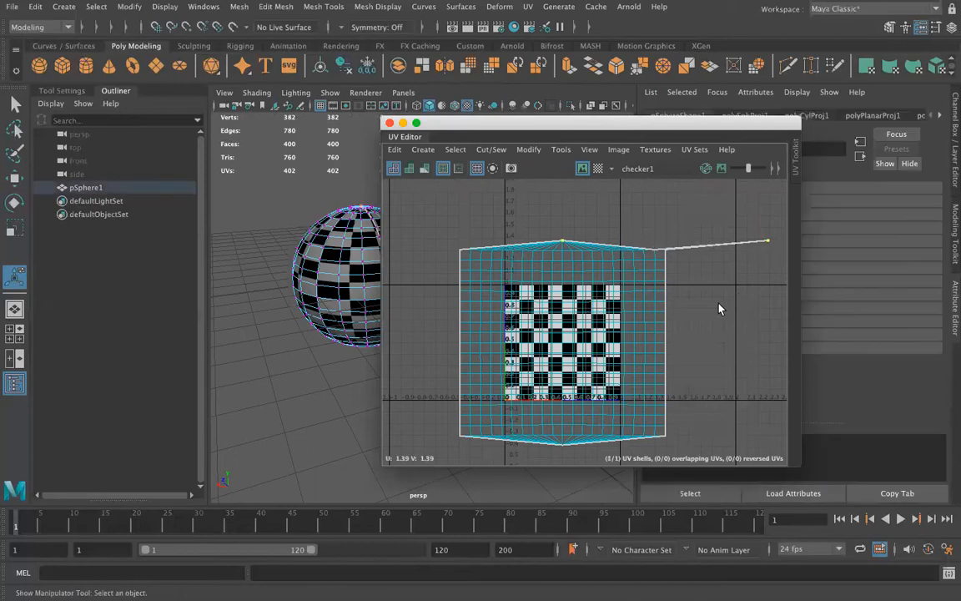
left_click(484, 152)
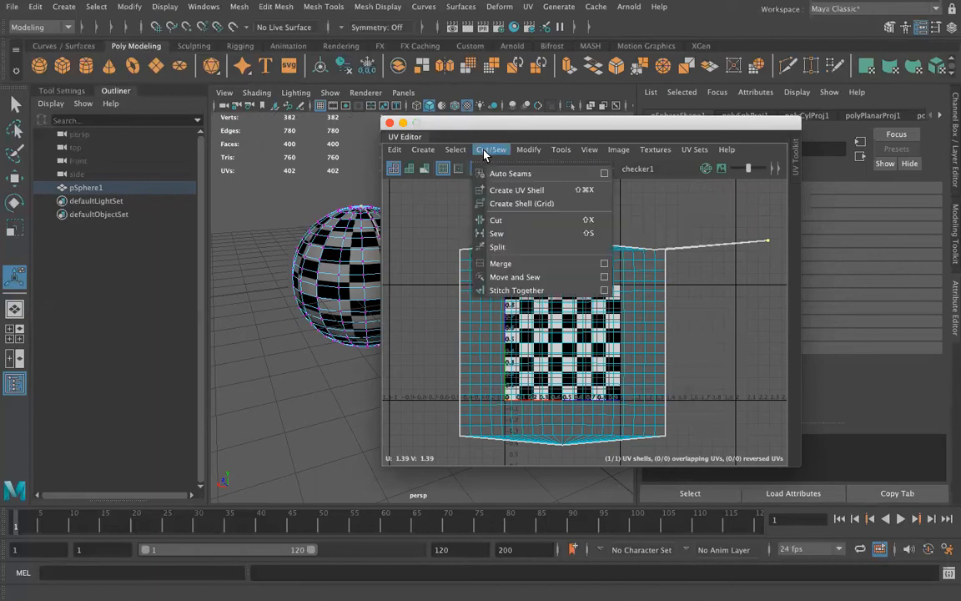
left_click(497, 234)
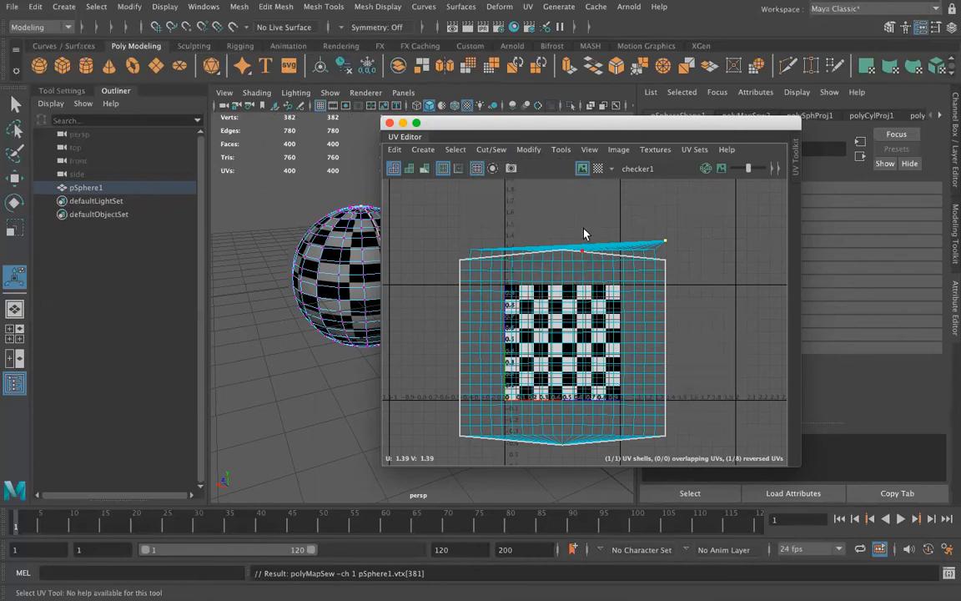
Move the sewn vertex's UV back toward the shell's upper edge, at about U 1.3, V 1.31, and deselect it.
key("w")
left_click_drag(649, 240, 620, 237)
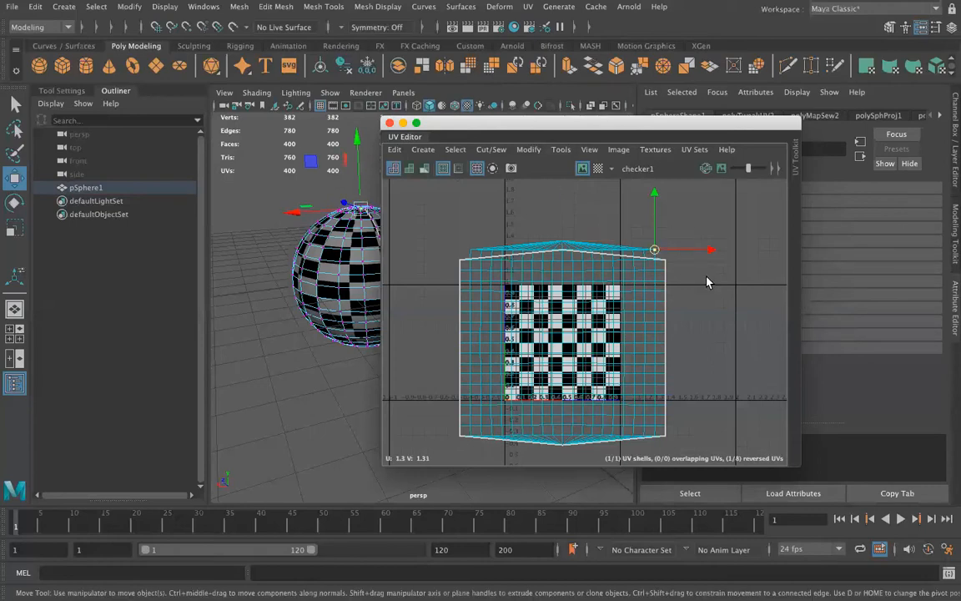
left_click(422, 264)
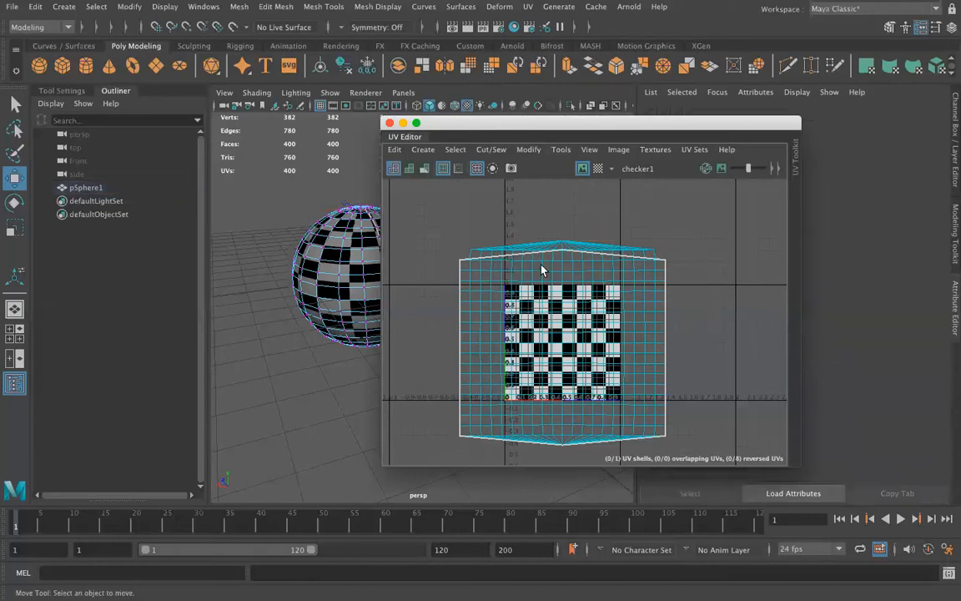
Select the block of faces along the UV shell's left side, beside the checker texture, and cut their edges.
left_click(459, 292)
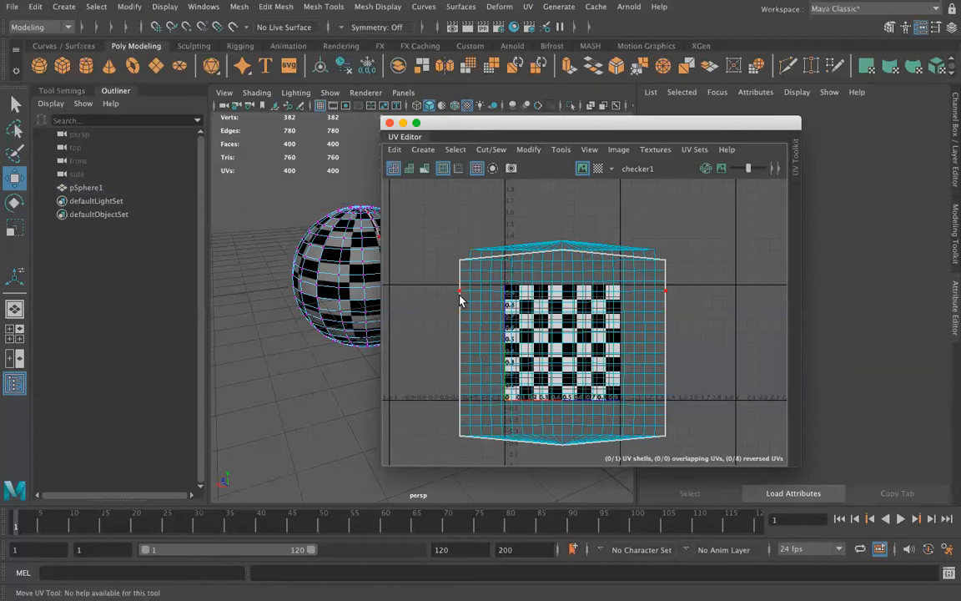
right_click_drag(460, 297, 461, 324)
left_click_drag(452, 286, 501, 403)
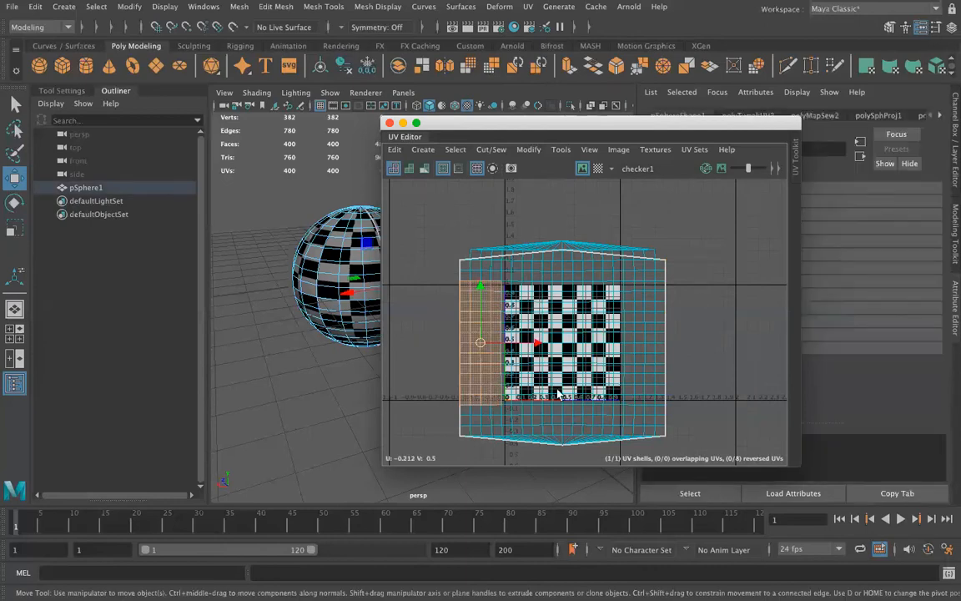
left_click(491, 149)
left_click(510, 222)
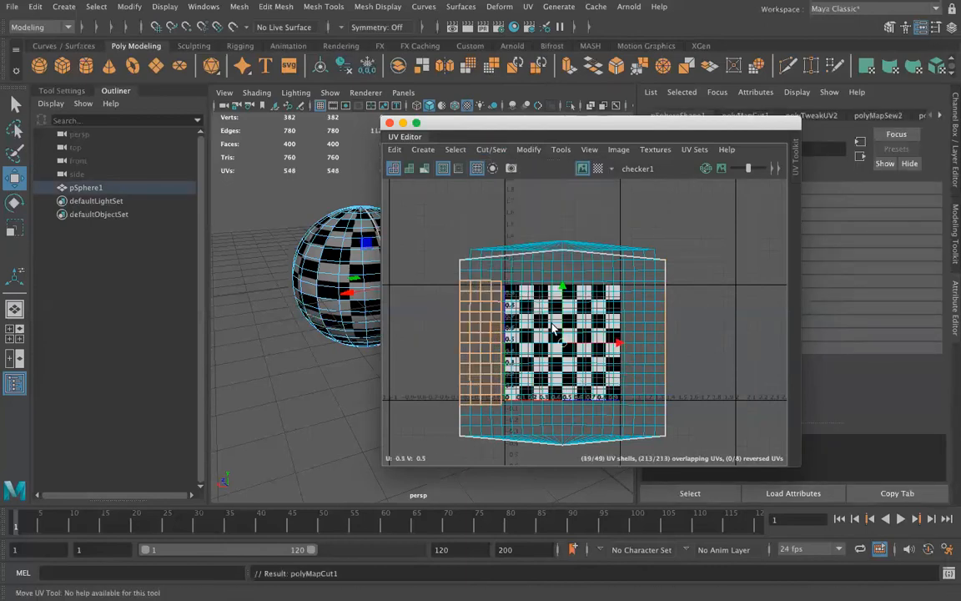
Try to move the cut face block, then a single face of it, and undo the changes.
mouse_move(613, 349)
left_mouse_down()
mouse_move(580, 346)
mouse_move(629, 347)
mouse_move(600, 347)
mouse_move(626, 348)
mouse_move(599, 358)
mouse_move(581, 349)
mouse_move(609, 354)
left_mouse_up()
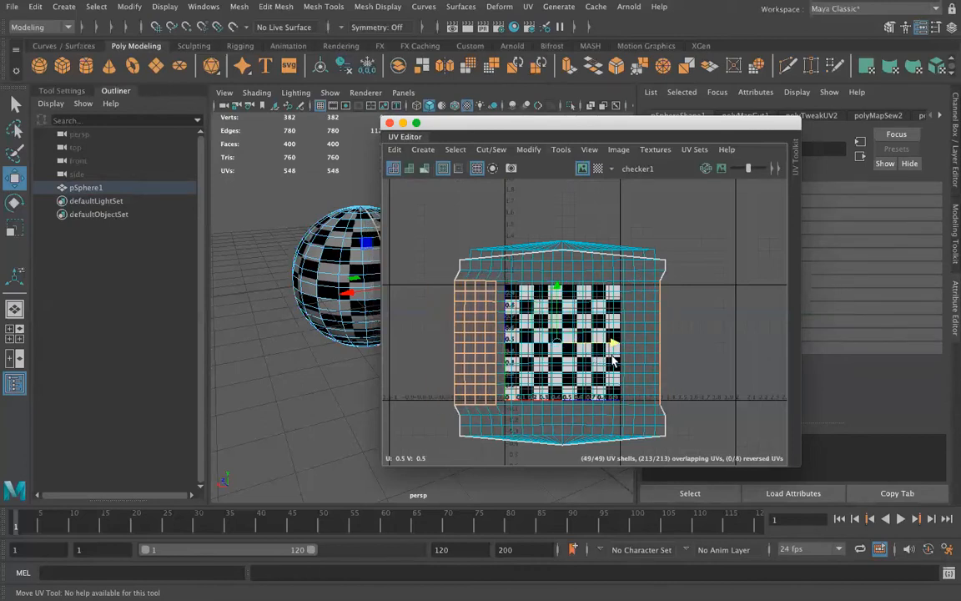
key("super+z")
left_click(463, 287)
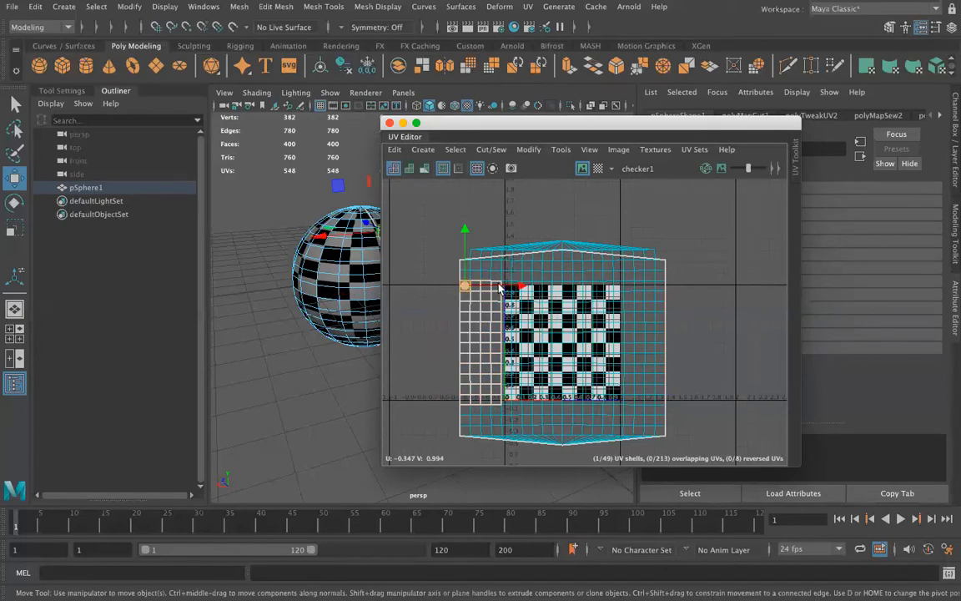
left_click_drag(521, 288, 500, 394)
key("super+z")
Move the cut face strip away from the shell to about U -0.698, and shift the faces on the opposite side slightly outward.
left_click(441, 290)
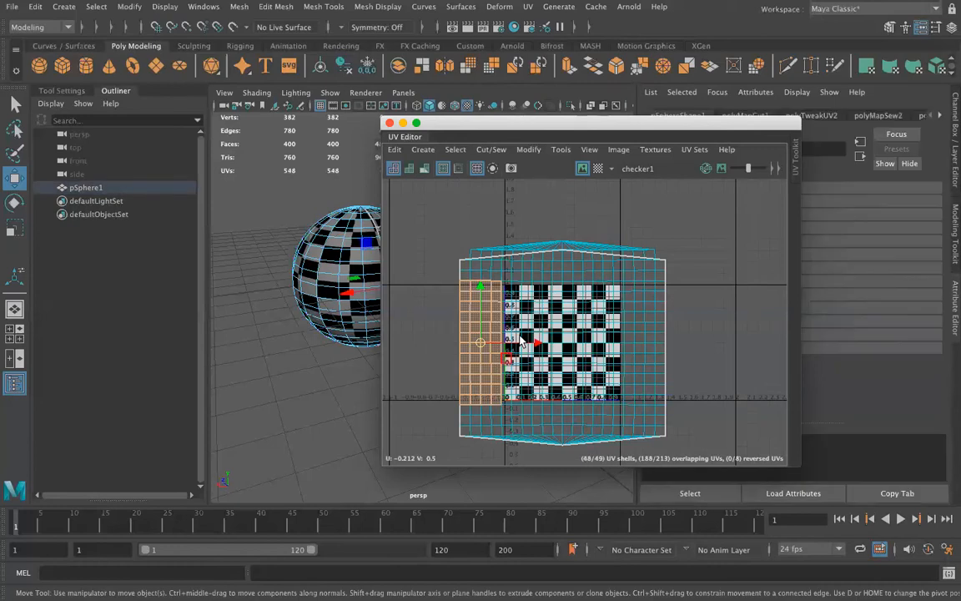
left_click_drag(524, 351, 482, 343)
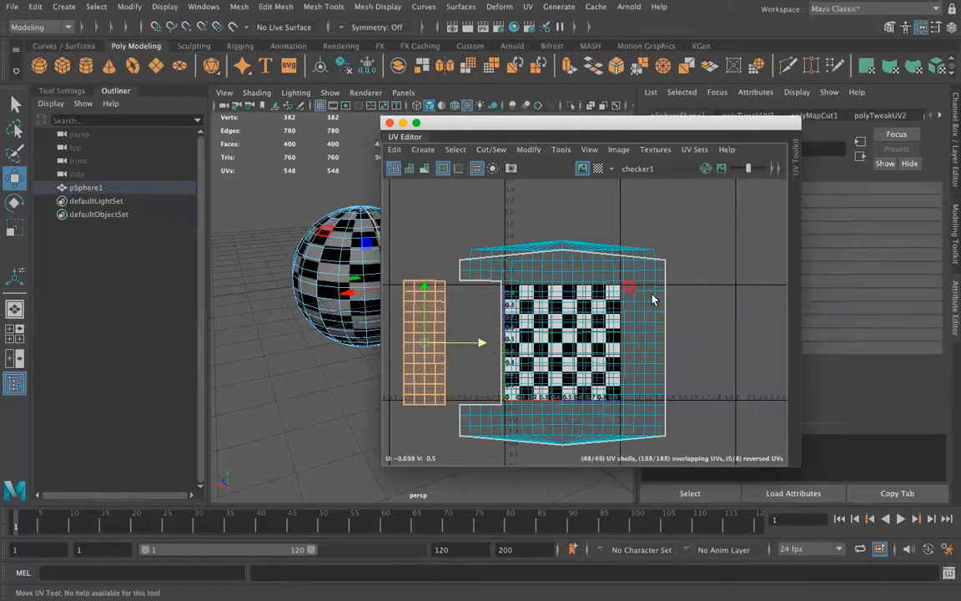
left_click(646, 375)
mouse_move(698, 338)
left_mouse_down()
mouse_move(729, 337)
mouse_move(710, 337)
mouse_move(704, 351)
mouse_move(733, 338)
mouse_move(714, 347)
mouse_move(723, 354)
mouse_move(695, 351)
left_mouse_up()
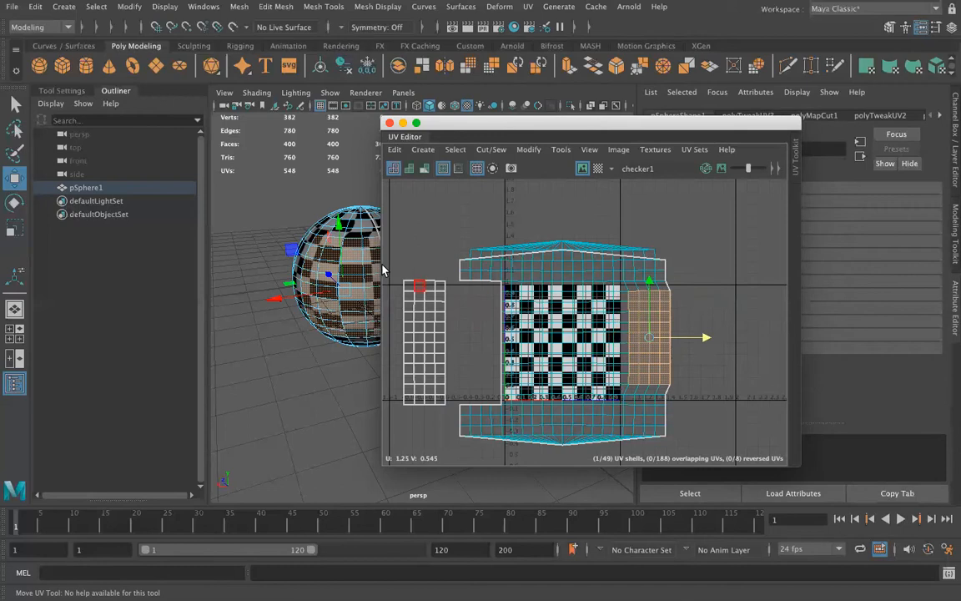
Reselect the detached face strip and move it farther from the shell, to about U -0.716.
left_click_drag(400, 257, 447, 403)
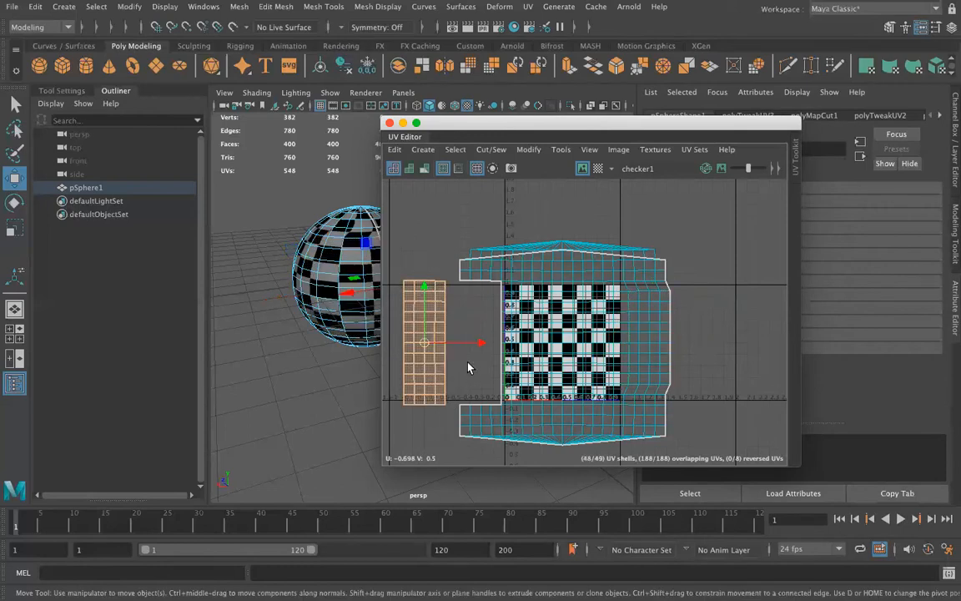
mouse_move(482, 346)
left_mouse_down()
mouse_move(459, 343)
mouse_move(479, 343)
left_mouse_up()
middle_click_drag(557, 328, 667, 294, "alt")
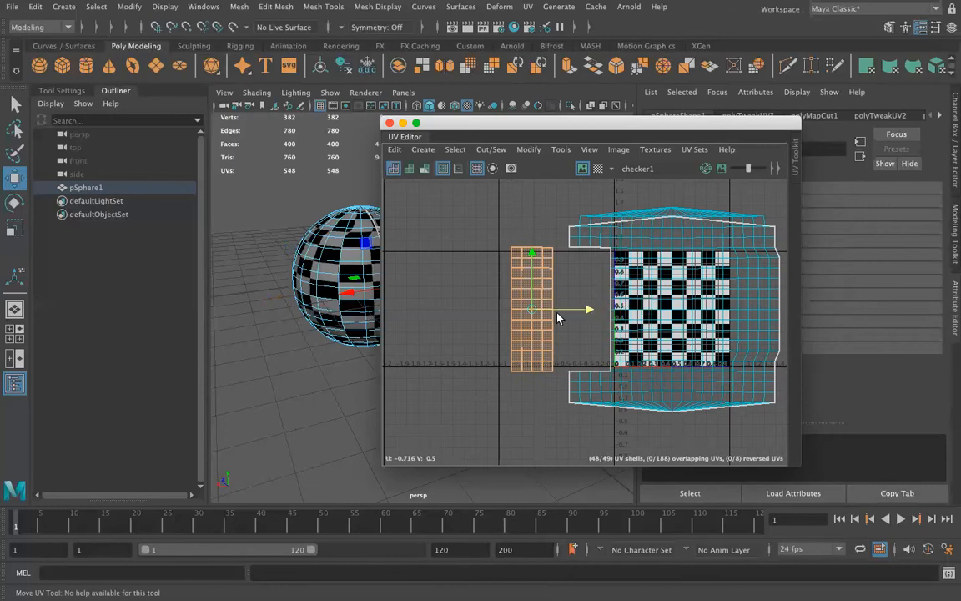
Move the detached face strip farther away from the shell, to about U -1.16.
left_click_drag(584, 314, 539, 315)
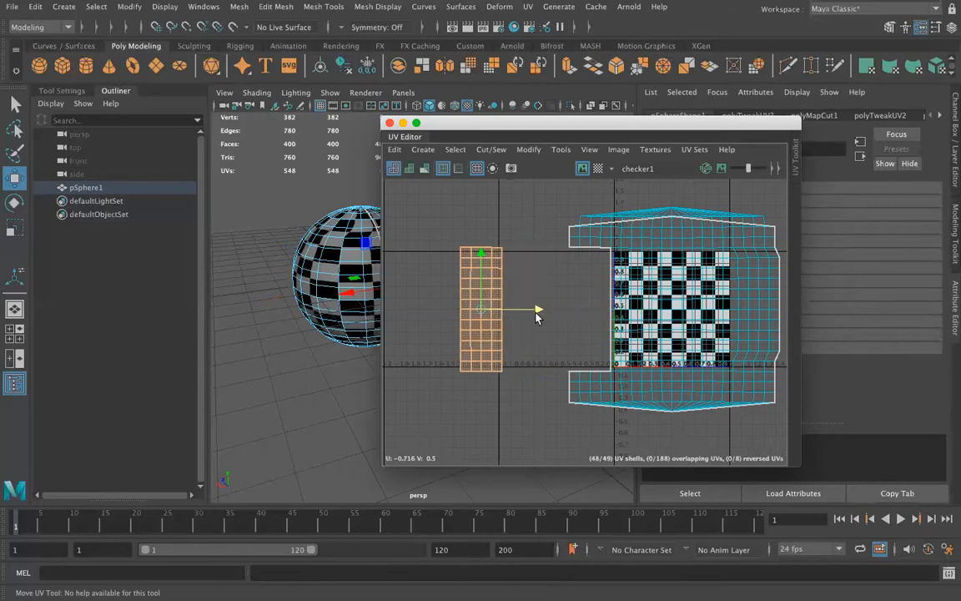
Try to rejoin the face strip to the shell with Sew and shift the sewn faces, and undo the changes.
left_click(494, 151)
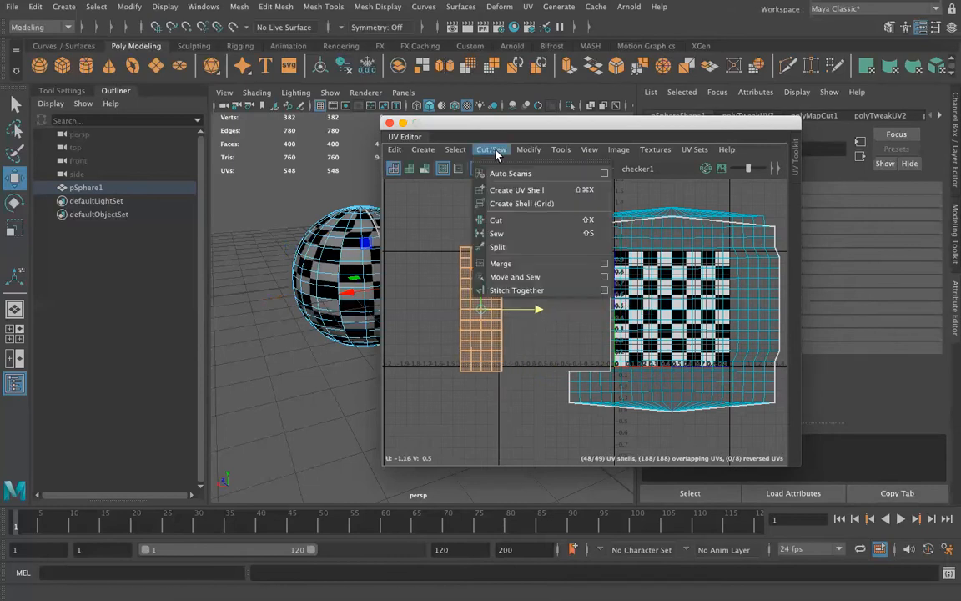
left_click(497, 234)
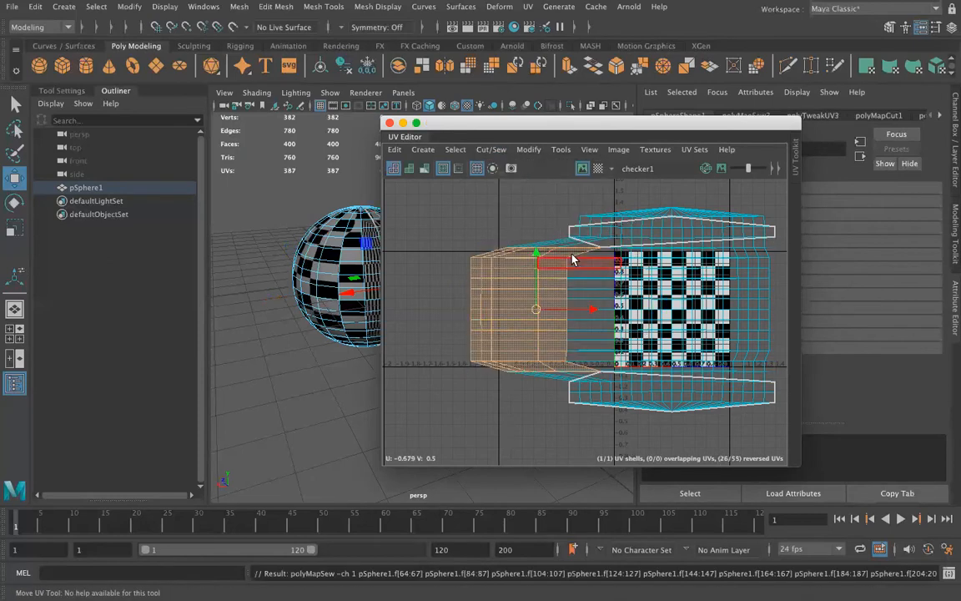
left_click_drag(592, 316, 621, 312)
key("super+z")
key("super+z")
Undo the strip's shift toward the shell, try Move and Sew on all its selected faces, and undo the sew.
scroll(627, 324, "down", 2)
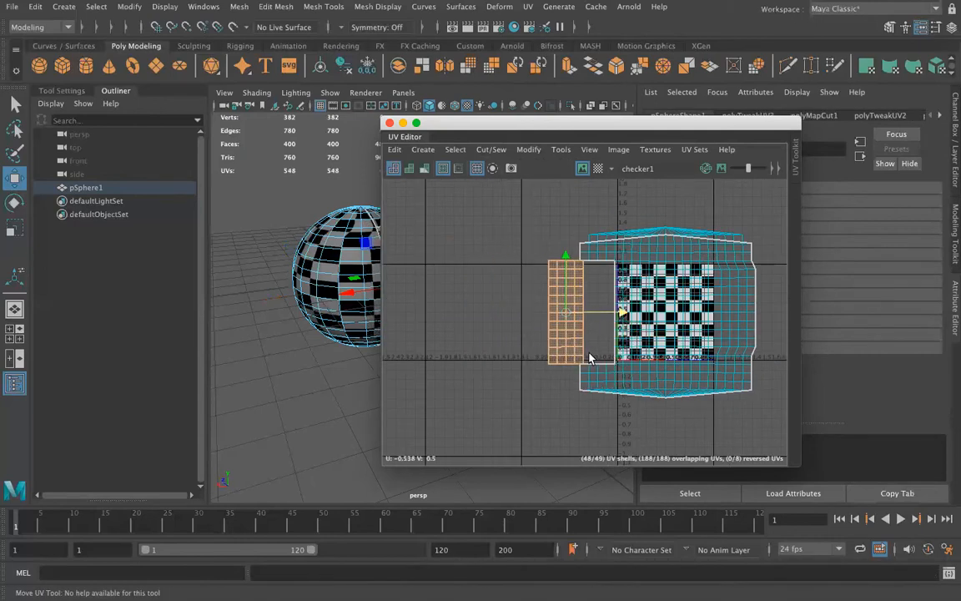
left_click(528, 363)
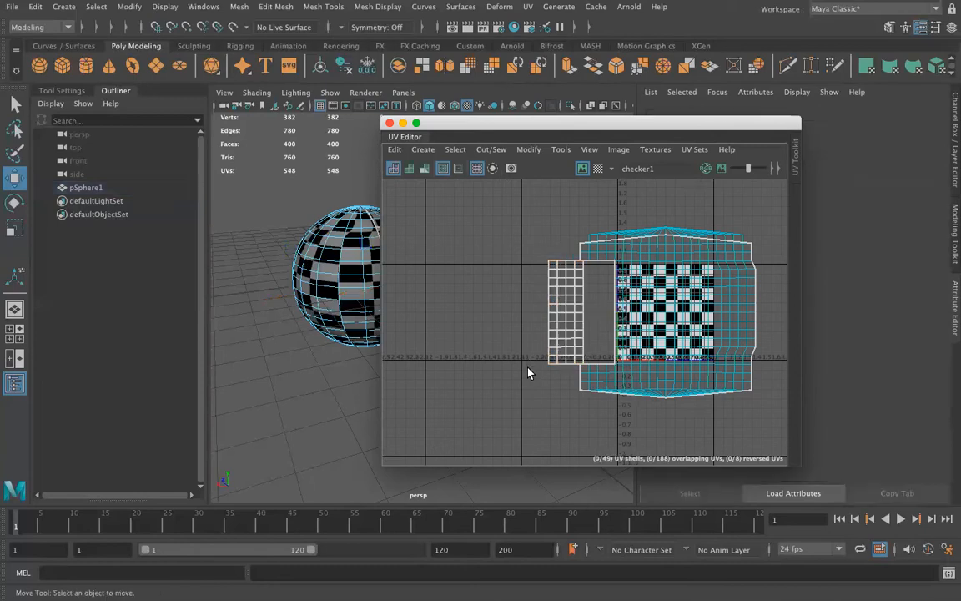
middle_click_drag(461, 322, 408, 317, "alt")
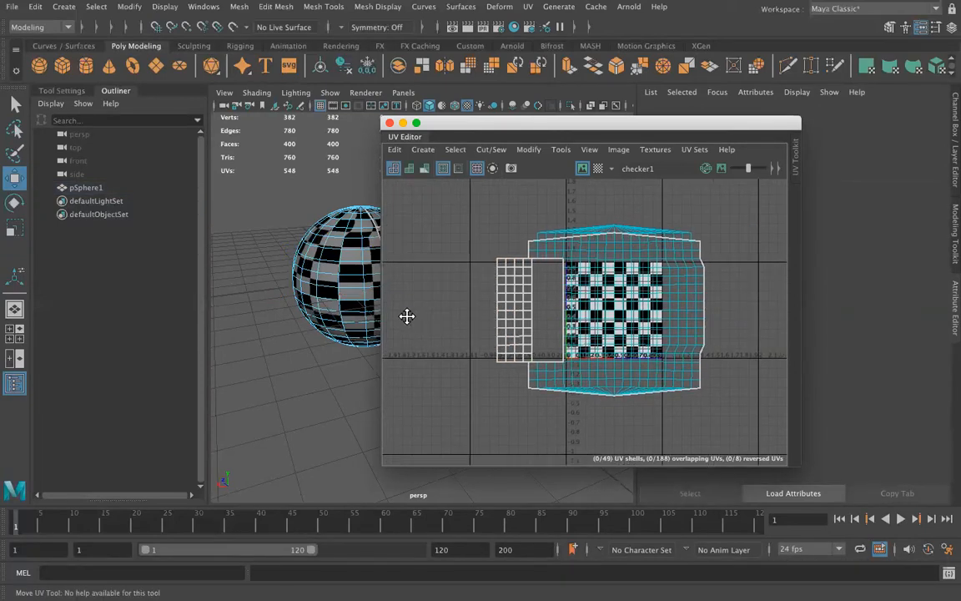
left_click(489, 150)
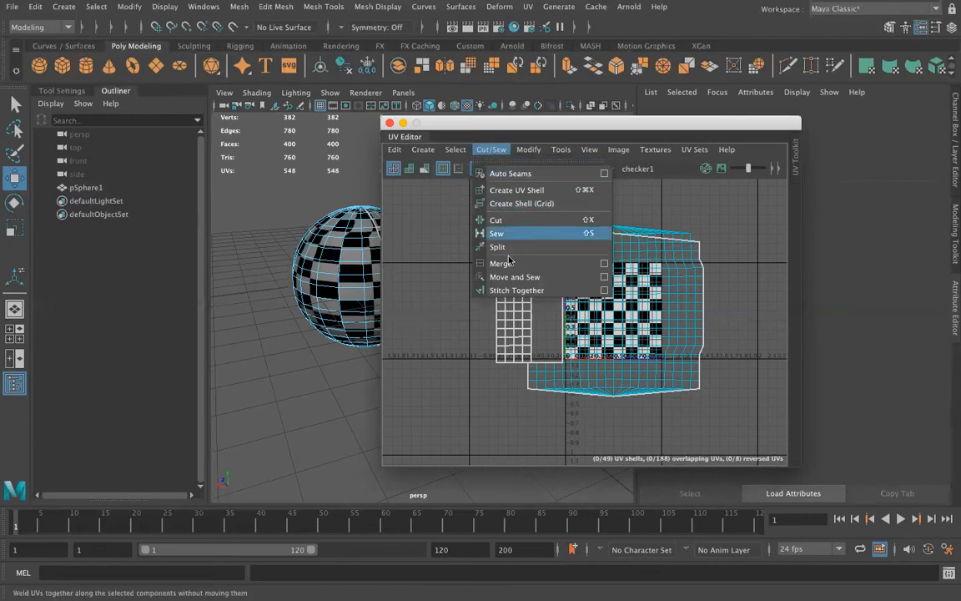
key("ctrl+z")
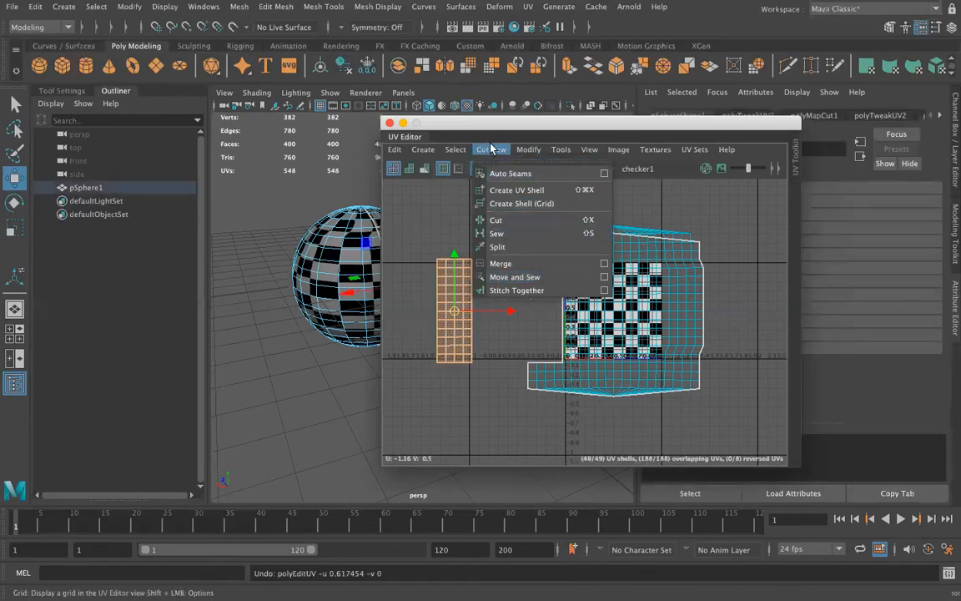
left_click(504, 277)
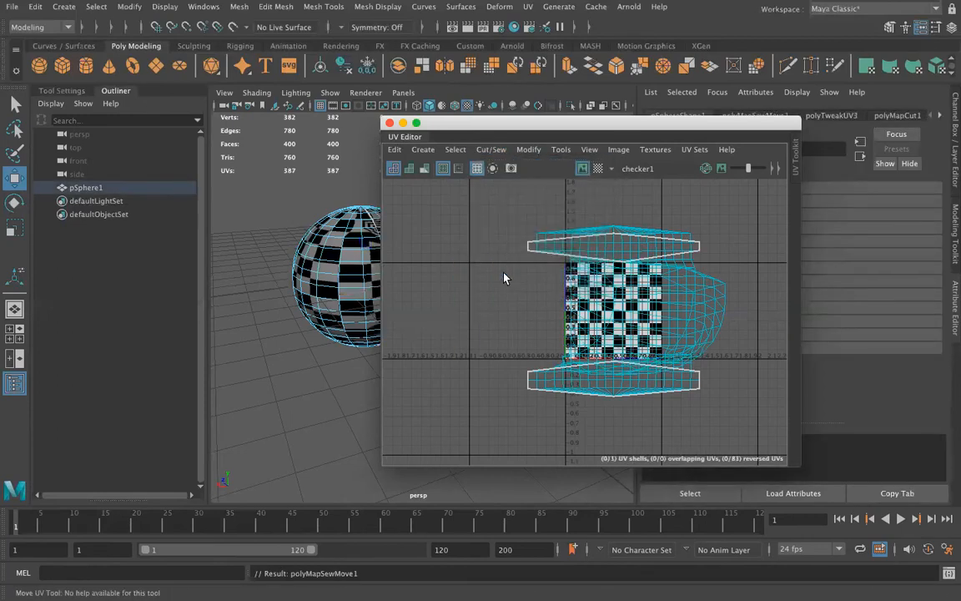
key("ctrl+z")
Switch to edge selection and select the strip's border edges along its top, its side facing the shell, and its bottom.
right_click_drag(453, 292, 442, 259)
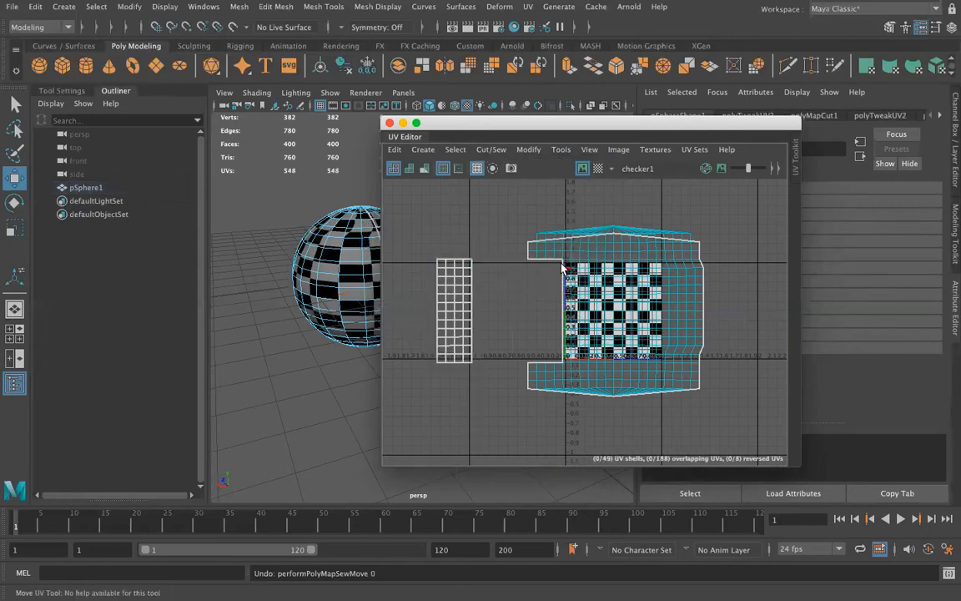
left_click(564, 267)
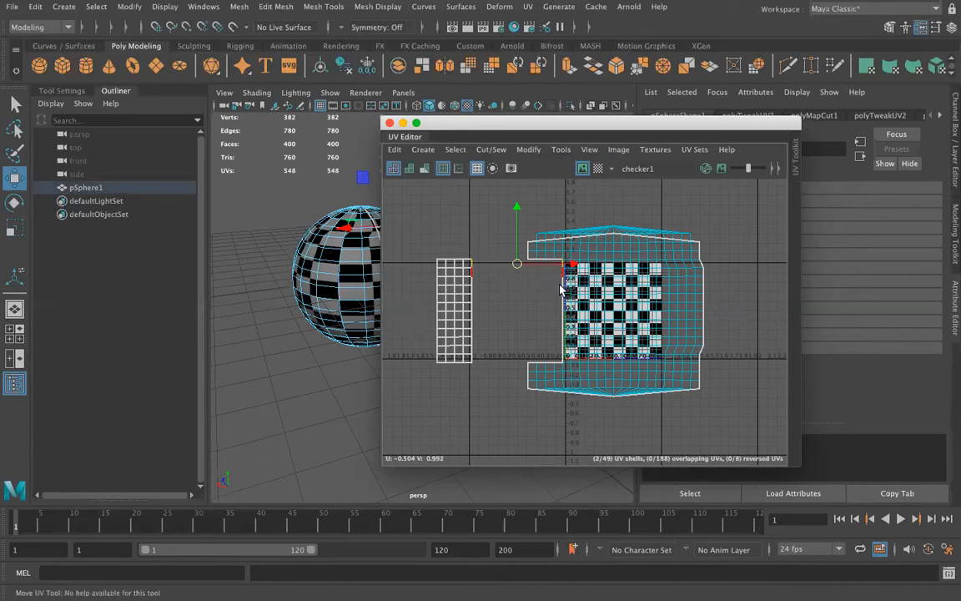
left_click(561, 282, "shift")
left_click(535, 259, "shift")
left_click(553, 265, "shift")
left_click(567, 306, "shift")
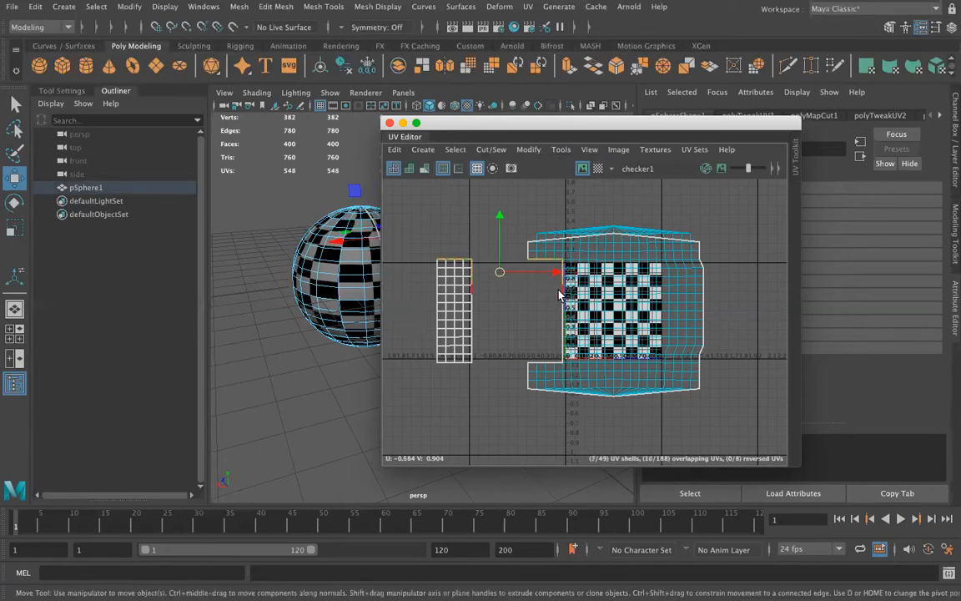
left_click(472, 315, "shift")
left_click(473, 318, "shift")
left_click(474, 323, "shift")
left_click(474, 331, "shift")
left_click(473, 340, "shift")
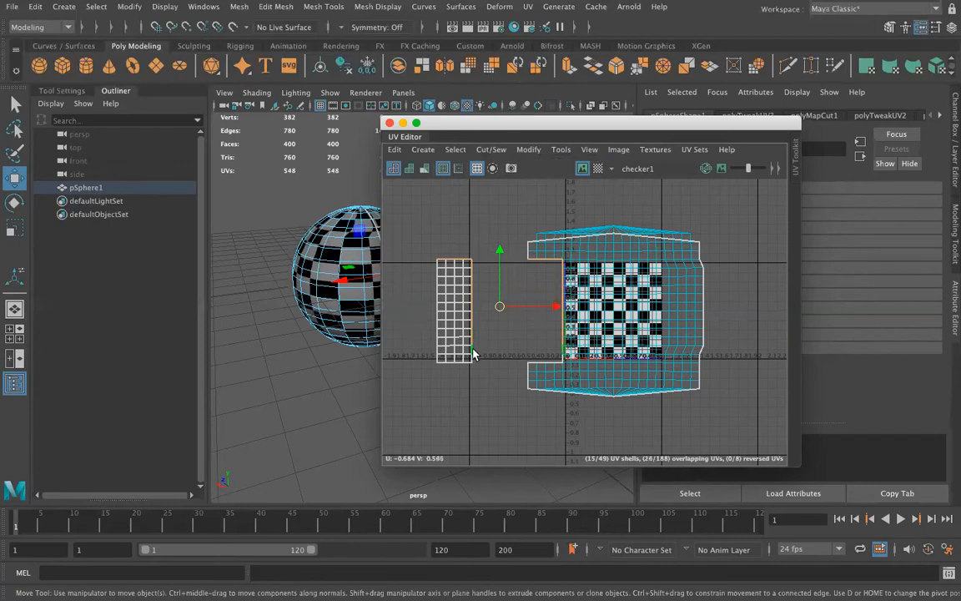
left_click(470, 360, "shift")
left_click(461, 365, "shift")
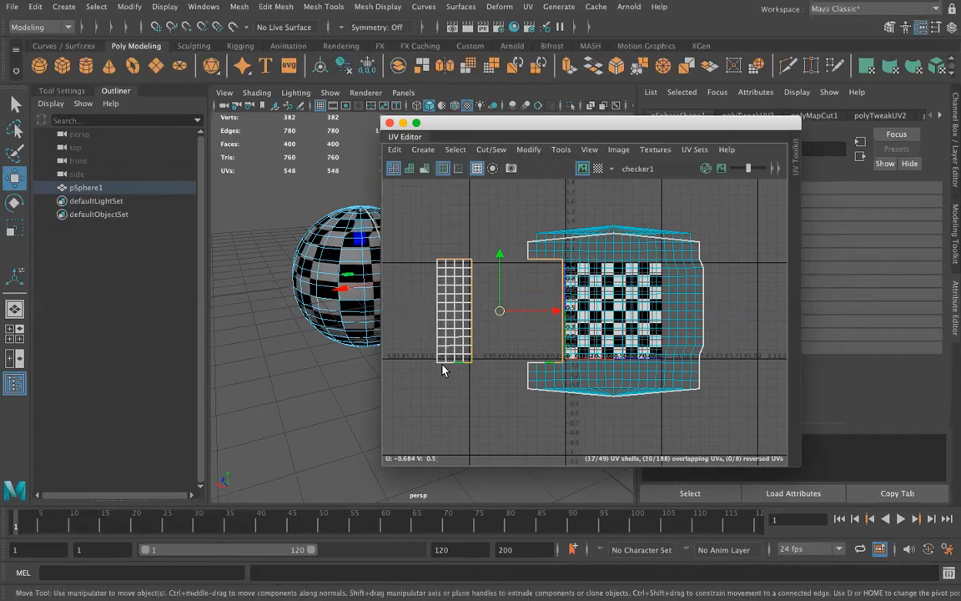
left_click(448, 363, "shift")
left_click(441, 364, "shift")
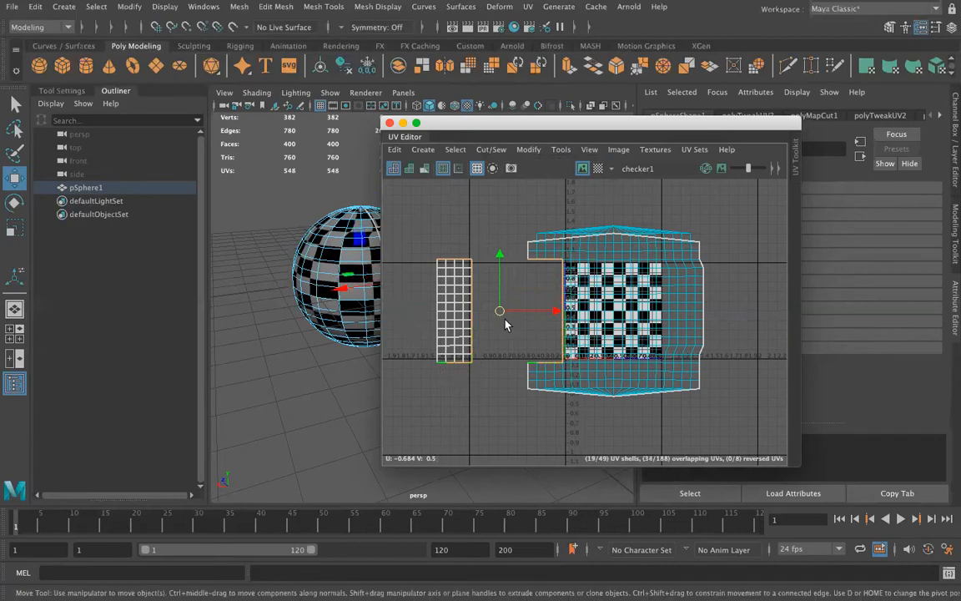
Try Move and Sew on the selected border edges, and undo back to the edge selection.
left_click(491, 149)
left_click(505, 277)
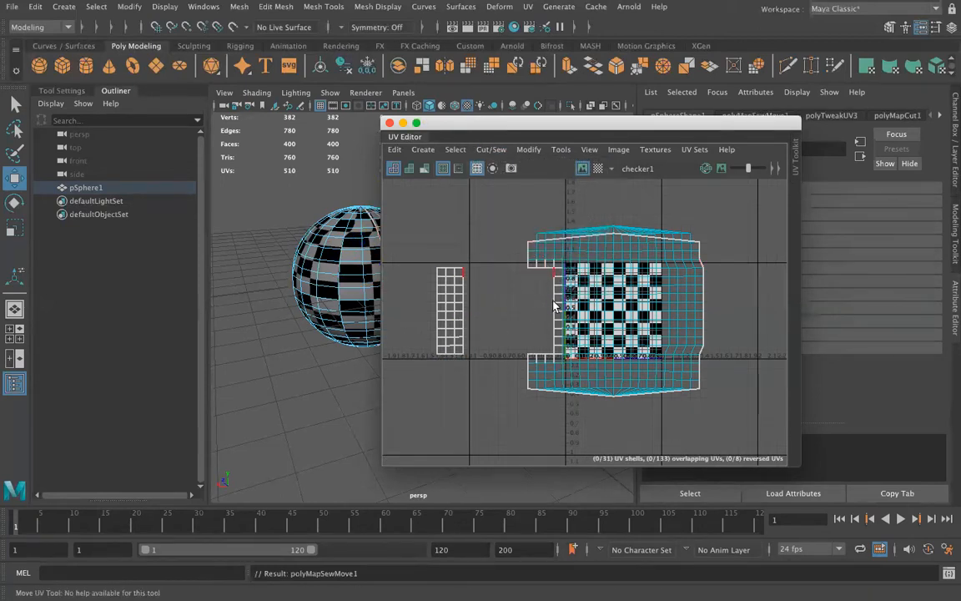
key("w")
right_click_drag(458, 274, 444, 311)
left_click(459, 273)
key("ctrl+z")
key("ctrl+z")
key("ctrl+z")
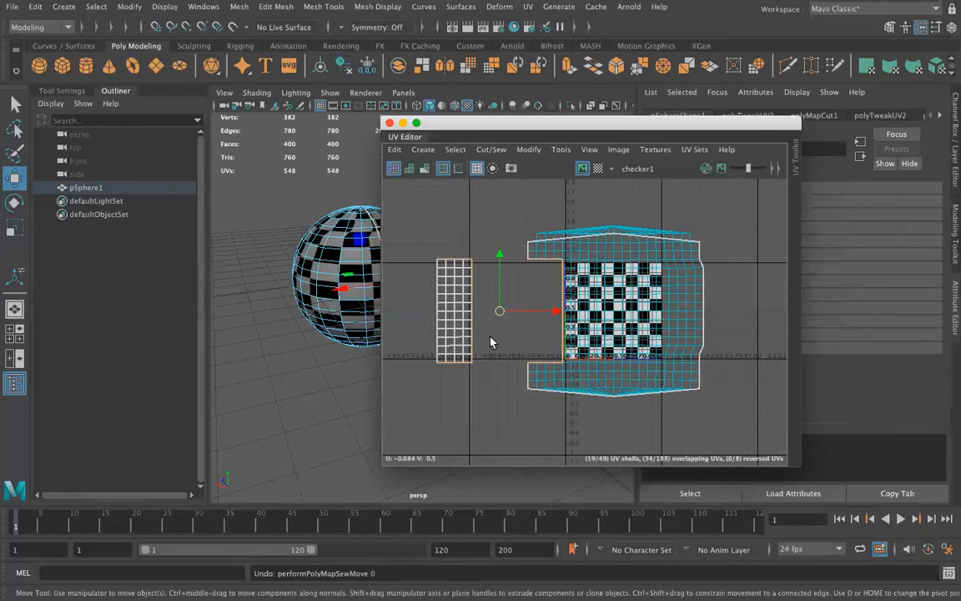
Add all the remaining edges of the detached strip to the edge selection.
left_click_drag(425, 272, 464, 354)
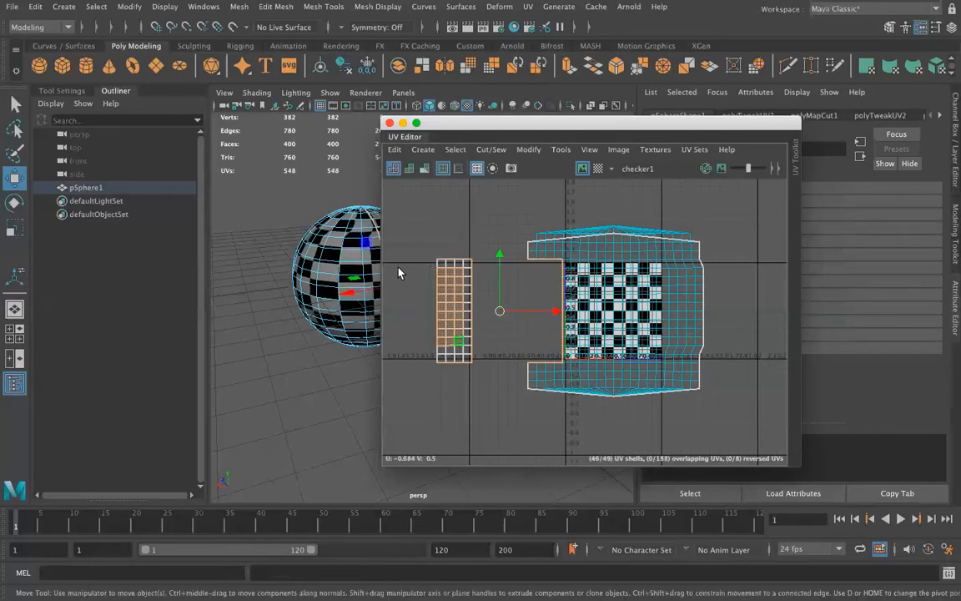
right_click_drag(435, 272, 429, 247)
left_click_drag(461, 339, 465, 355)
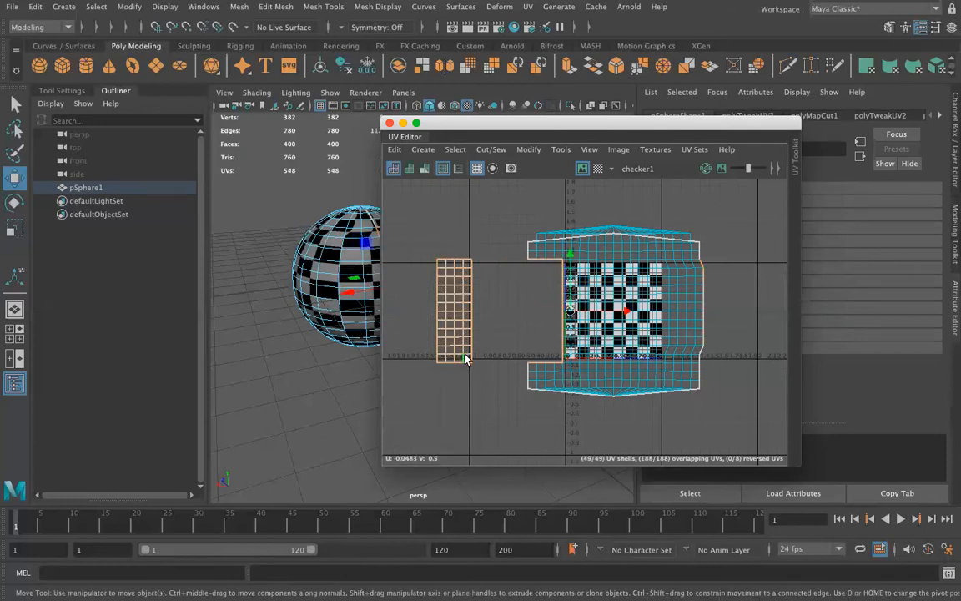
Try Move and Sew with the strip's outer border and the shell's opposite border both selected, and undo it.
left_click(489, 150)
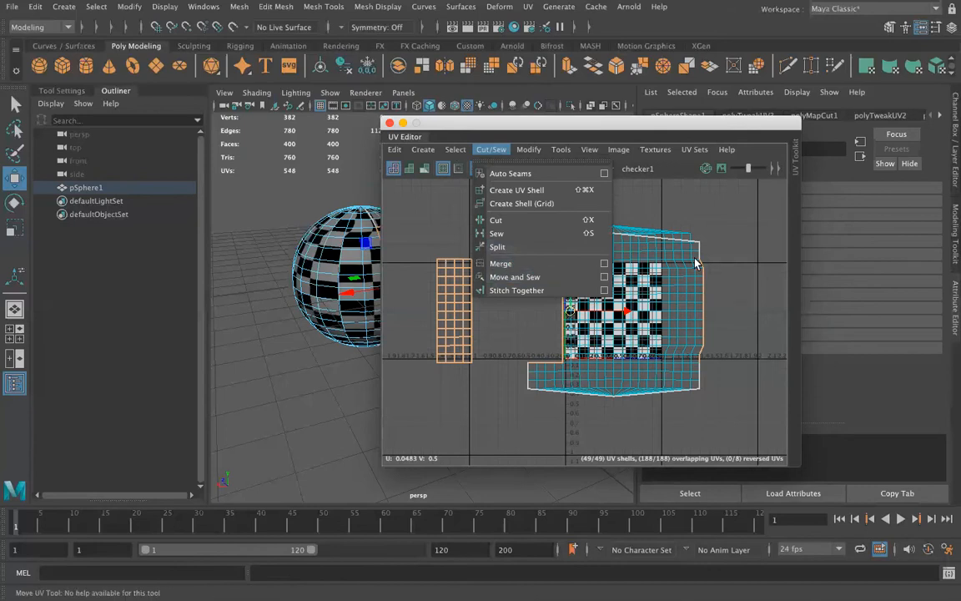
left_click(525, 277)
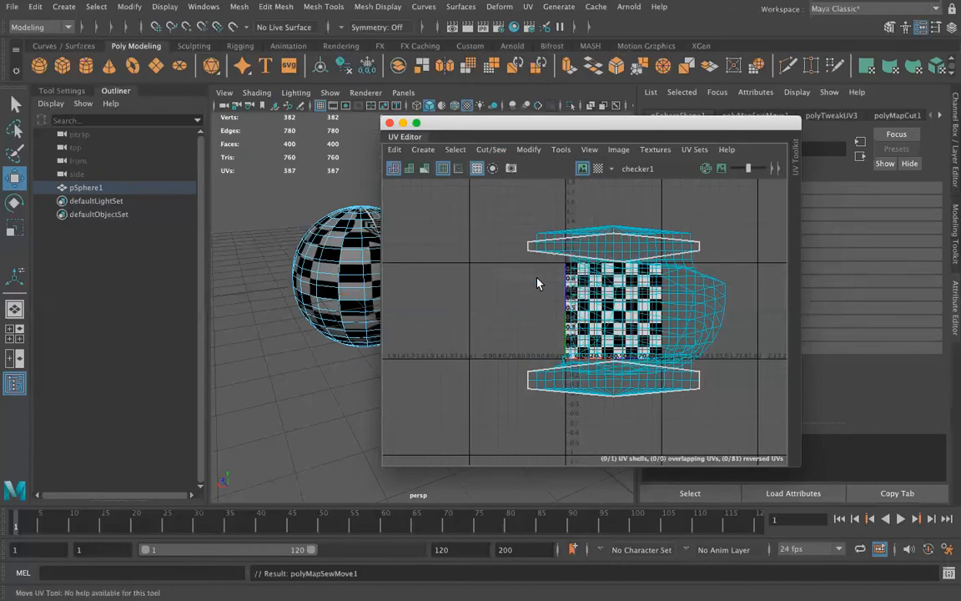
key("ctrl+z")
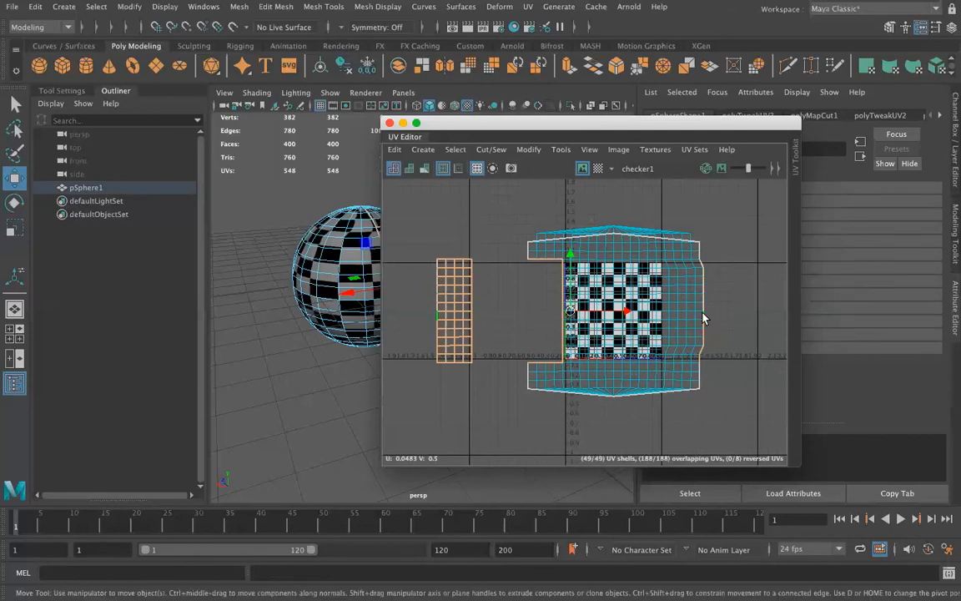
Deselect the border edges on the shell's far side and rejoin the strip to the shell with Move and Sew.
left_click(700, 354, "ctrl")
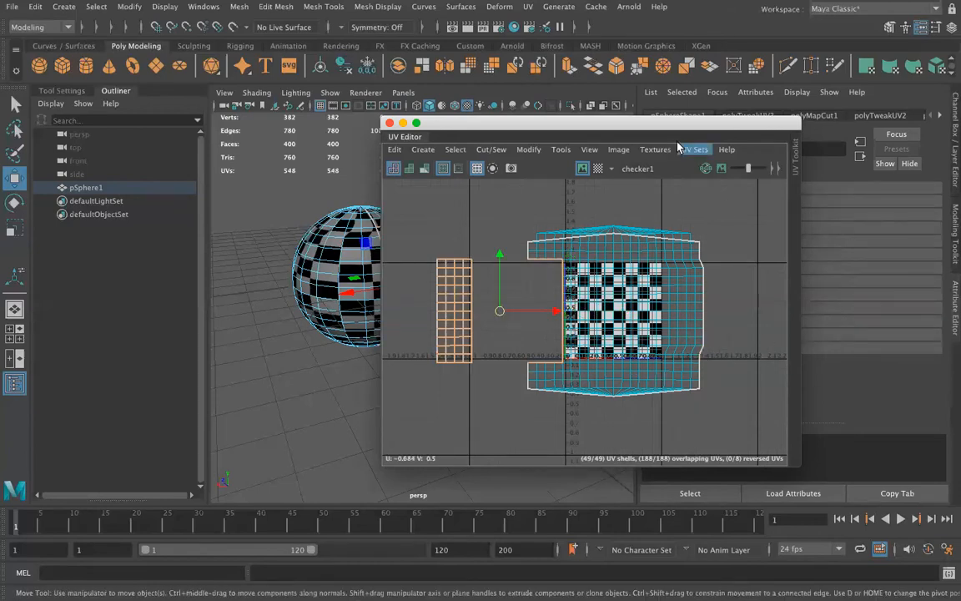
left_click(456, 149)
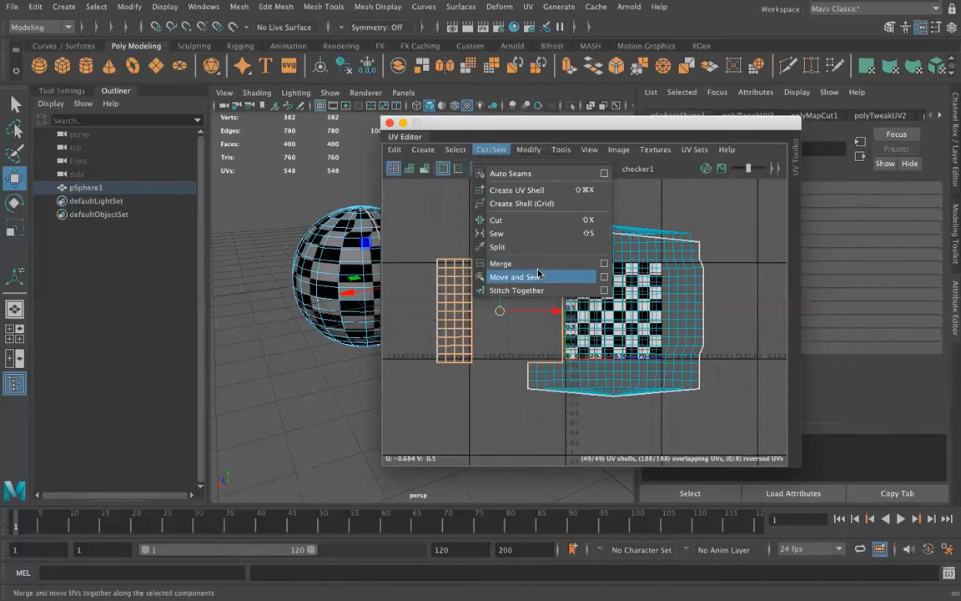
left_click(540, 276)
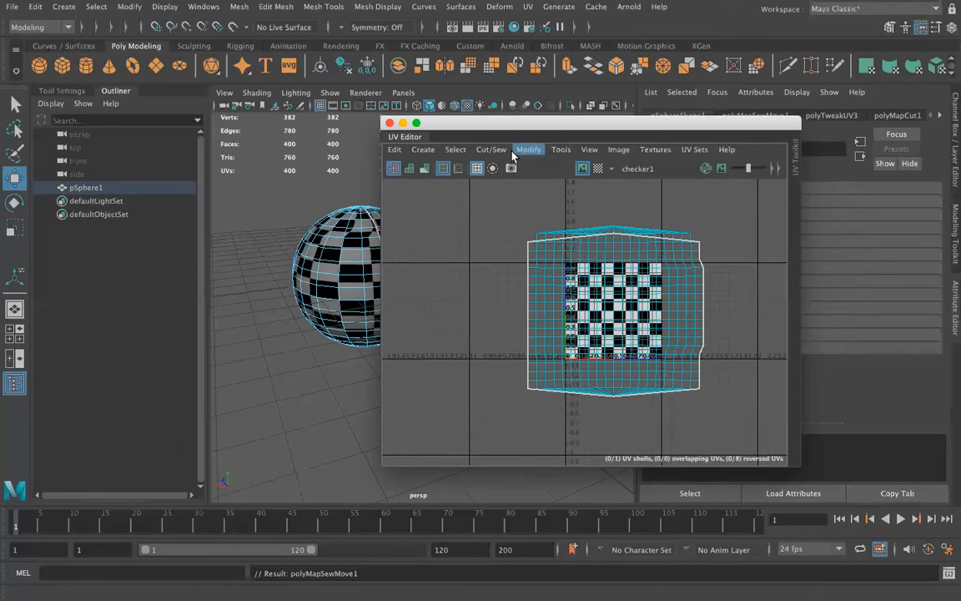
Close the UV Editor and inspect the checker pattern on the sphere from above and from the side.
left_click(389, 123)
left_click_drag(277, 280, 454, 379, "alt")
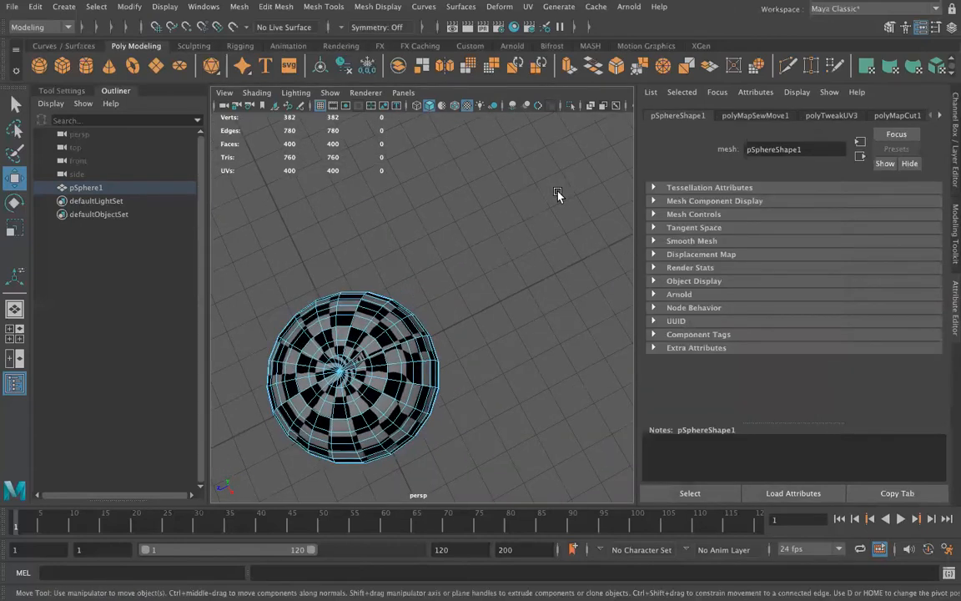
left_click_drag(498, 307, 502, 282, "alt")
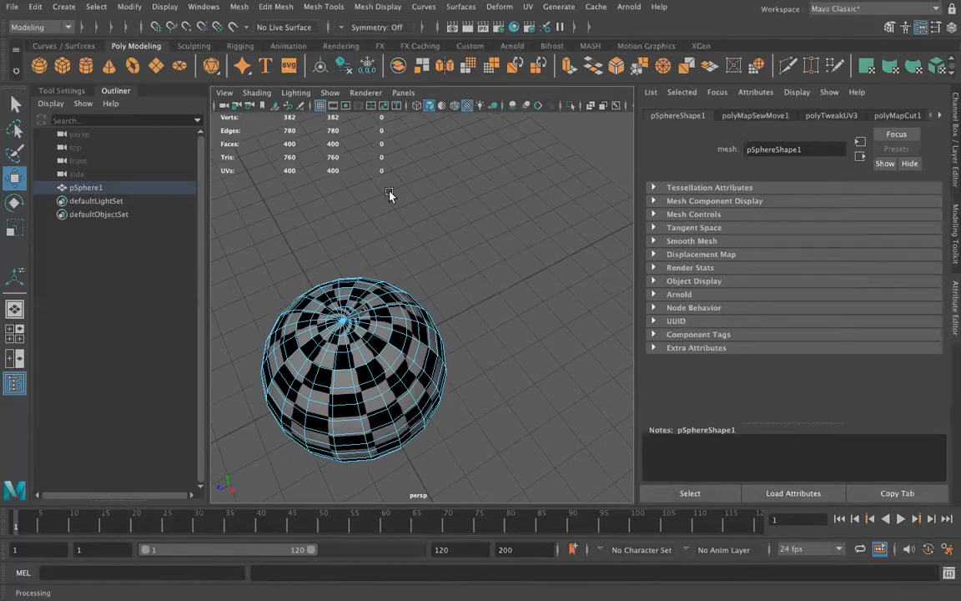
left_click_drag(487, 397, 376, 316, "alt")
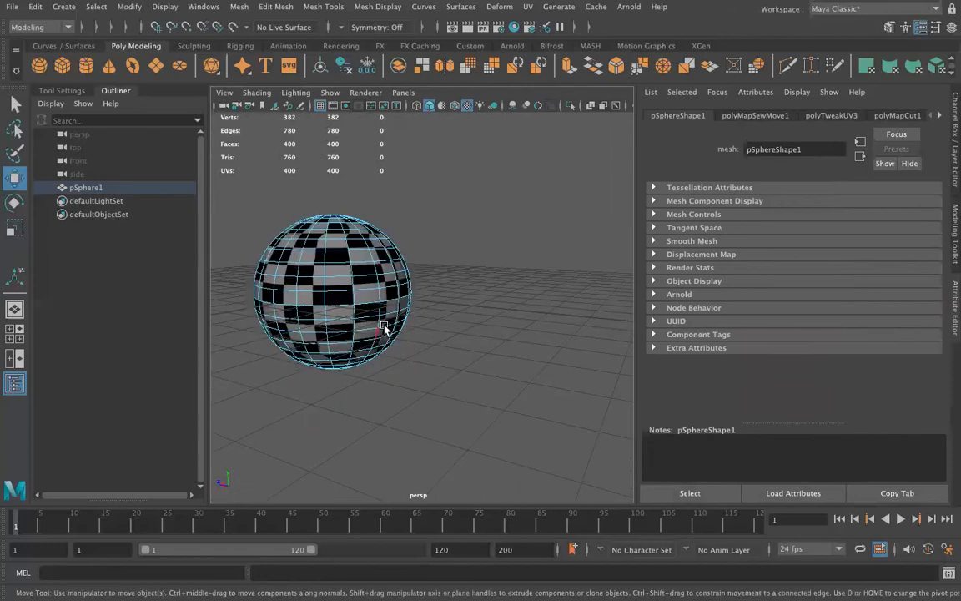
left_click(494, 8)
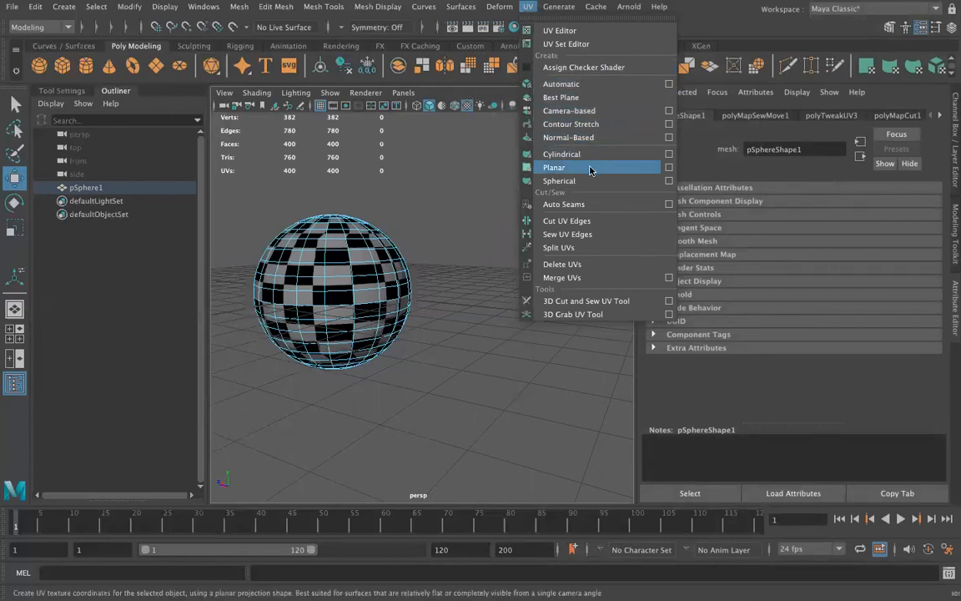
left_click(529, 7)
Delete the sphere in object mode and create a polygon cylinder with 8 height subdivisions.
right_click_drag(340, 220, 373, 215)
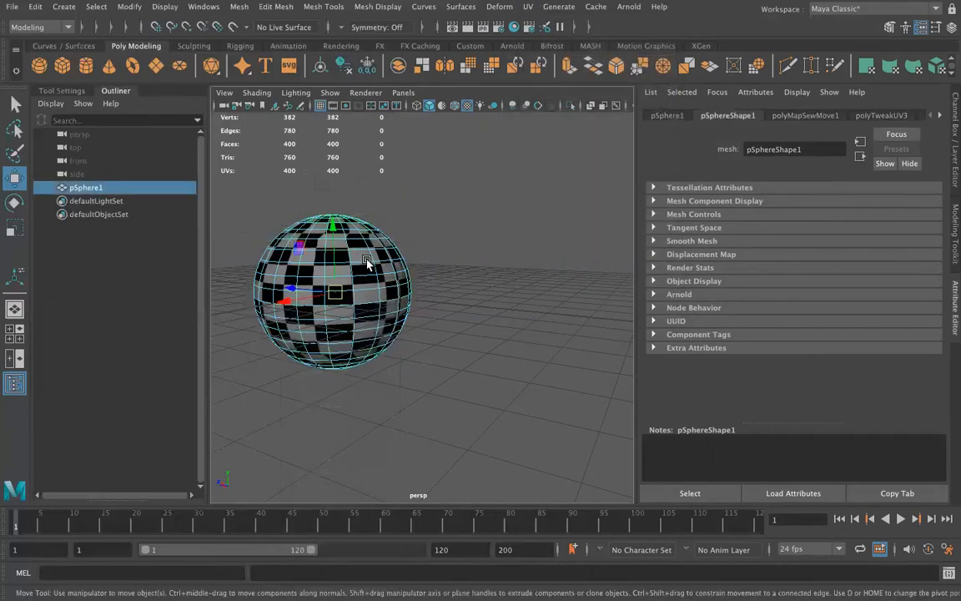
key("Delete")
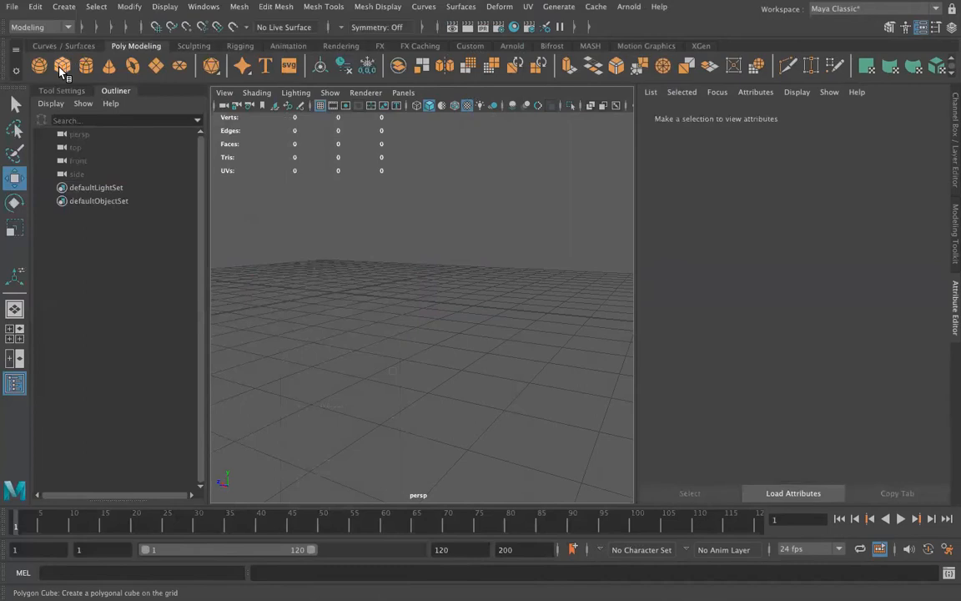
left_click(86, 66)
left_click_drag(488, 252, 394, 282, "alt")
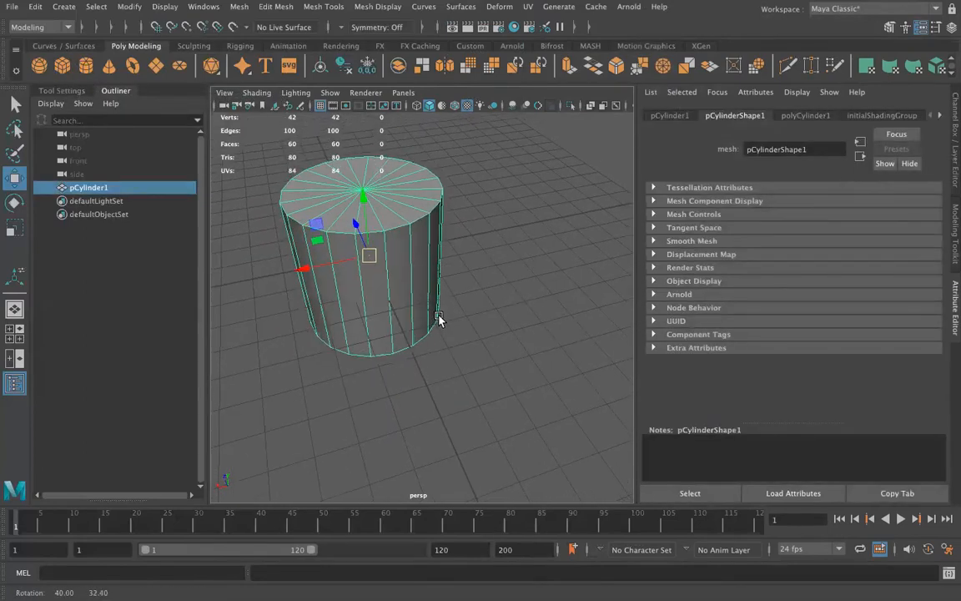
left_click(805, 116)
left_click_drag(805, 249, 820, 251)
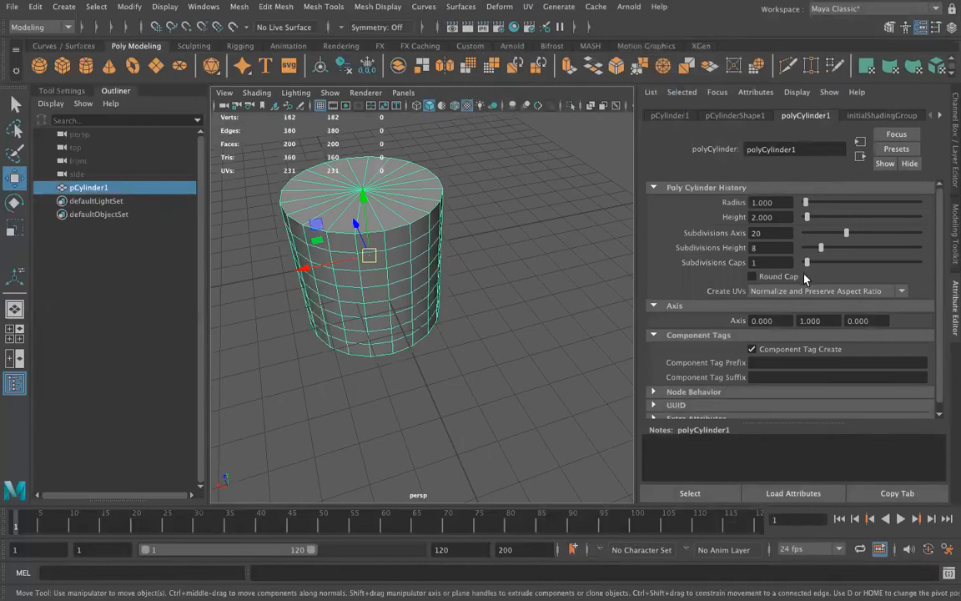
left_click(460, 7)
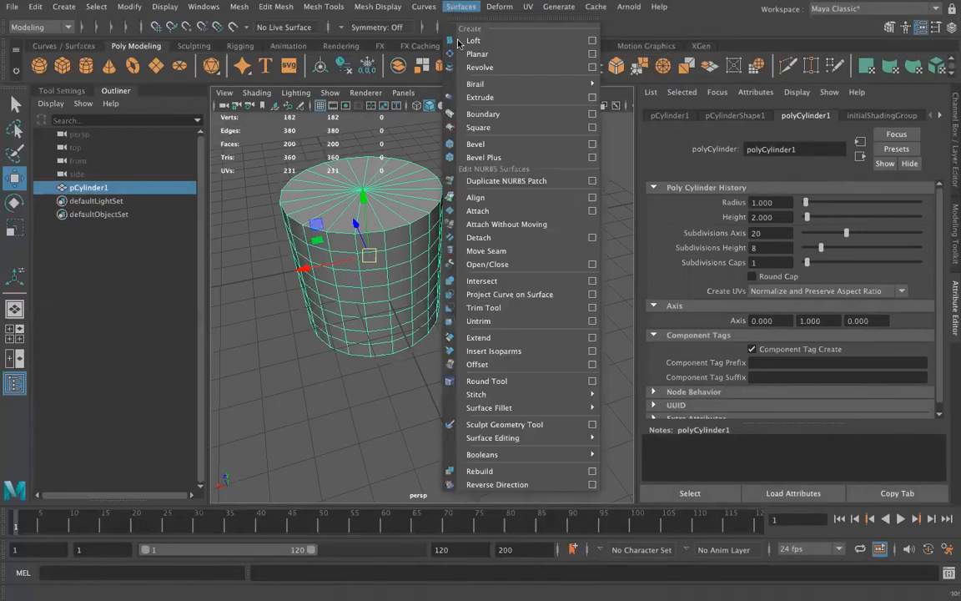
mouse_move(493, 7)
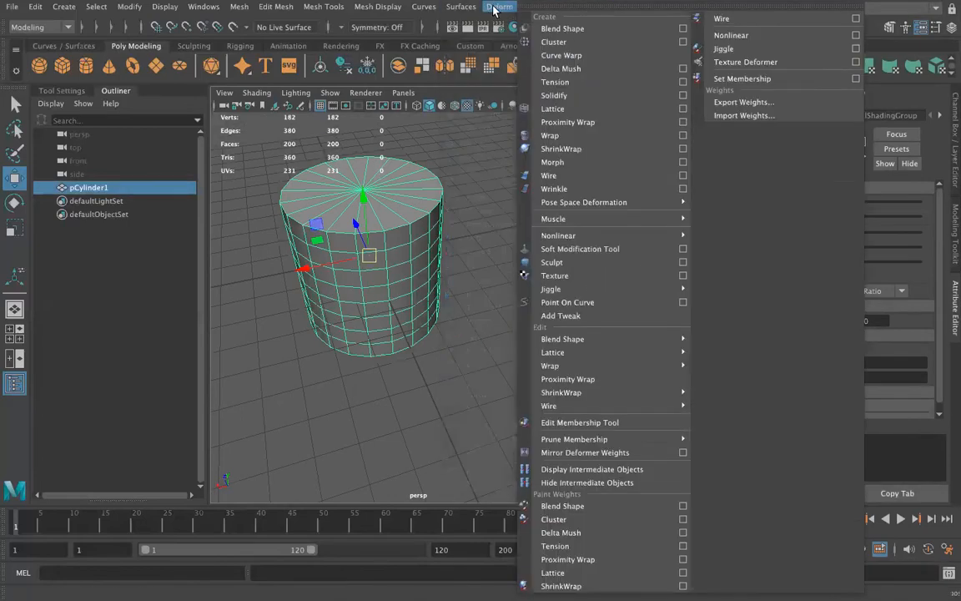
Apply automatic UV mapping to the cylinder and open the UV Editor.
left_click(464, 177)
left_click(529, 7)
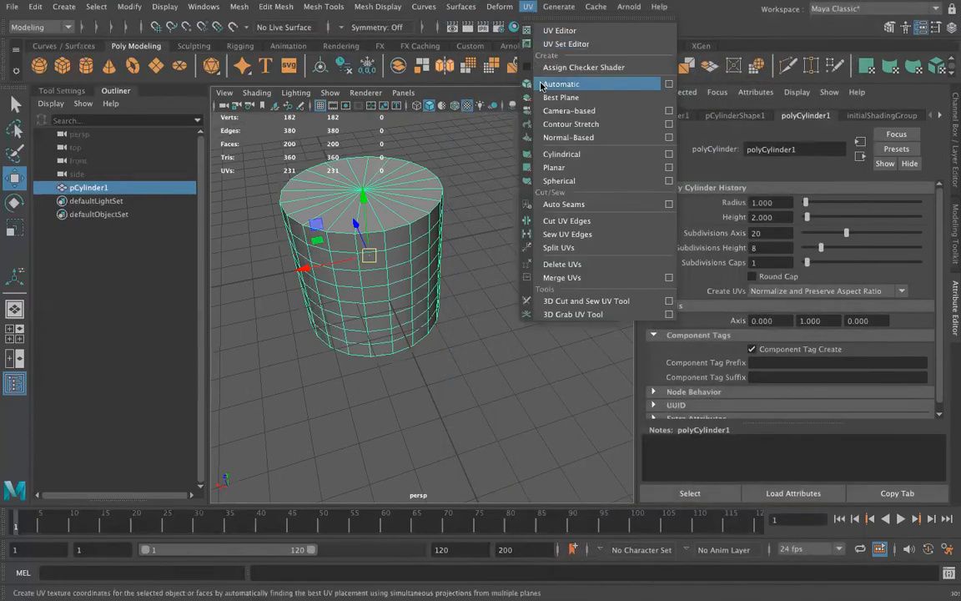
left_click(538, 76)
left_click(534, 8)
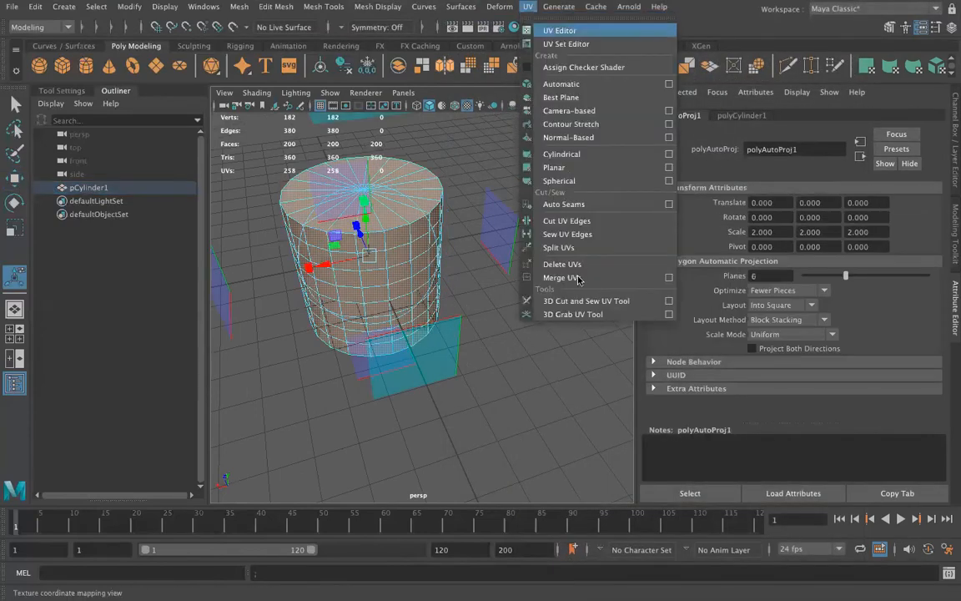
Move the UV Editor clear of the cylinder and examine the cap and side shells of the automatic layout.
scroll(515, 332, "up", 5)
scroll(537, 345, "up", 3)
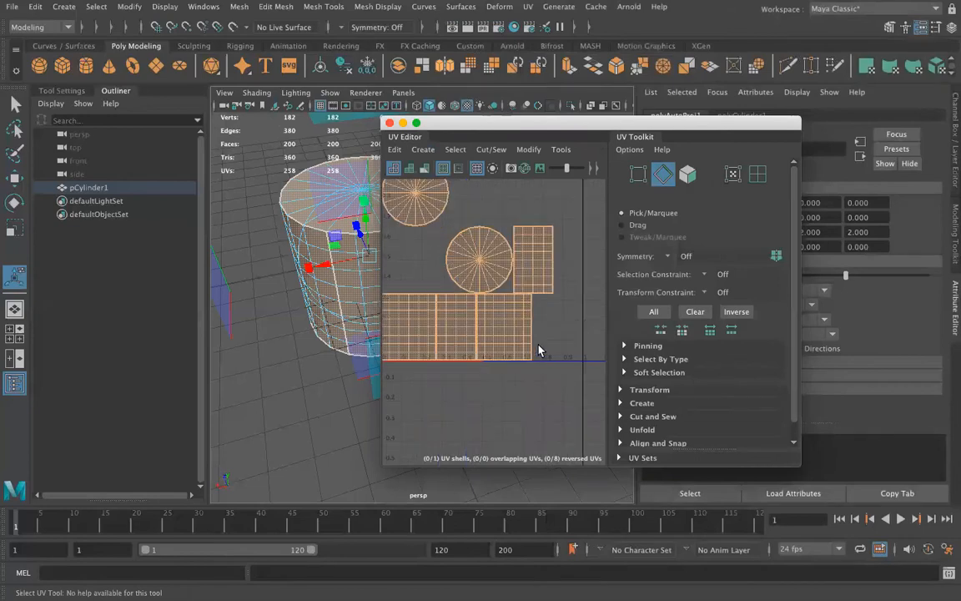
left_click_drag(537, 122, 618, 113)
scroll(622, 274, "down", 4)
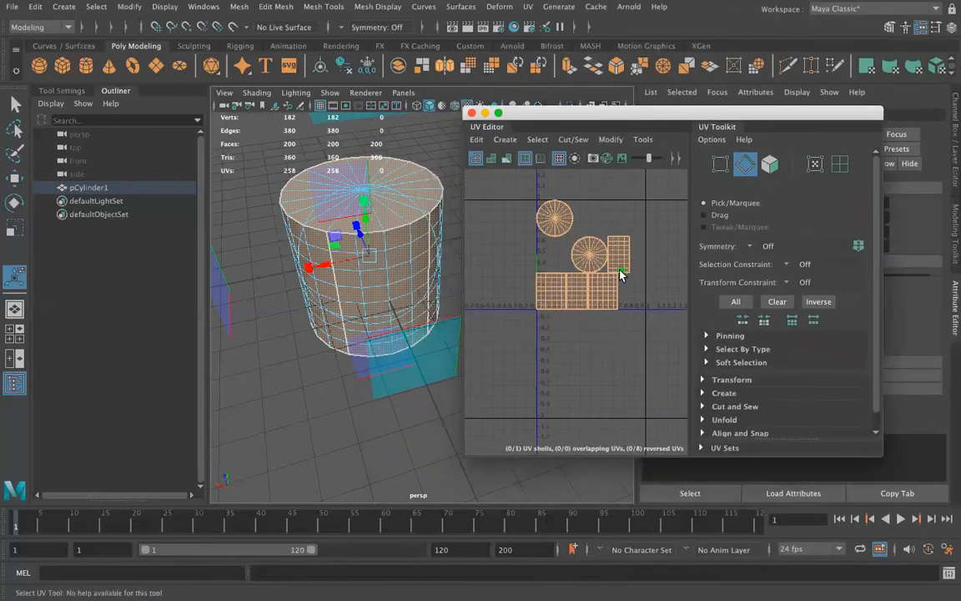
scroll(590, 311, "down", 2)
scroll(590, 310, "up", 8)
scroll(590, 309, "down", 4)
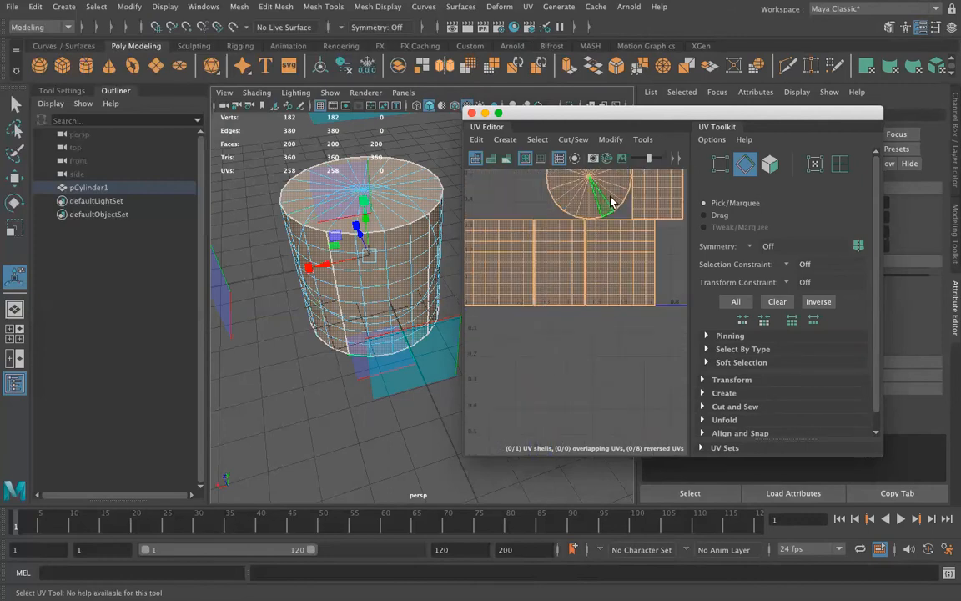
scroll(614, 213, "down", 2)
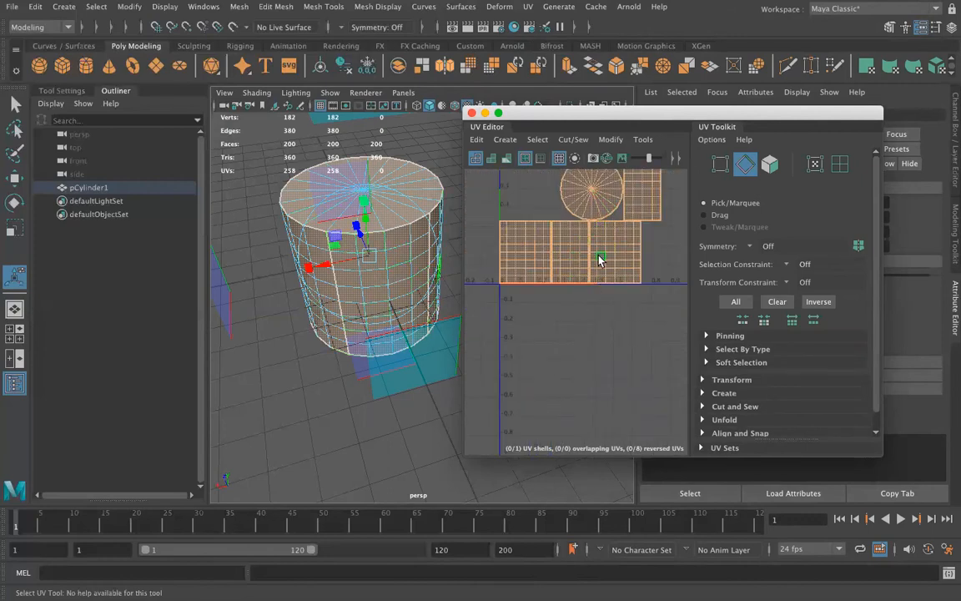
scroll(588, 334, "up", 3)
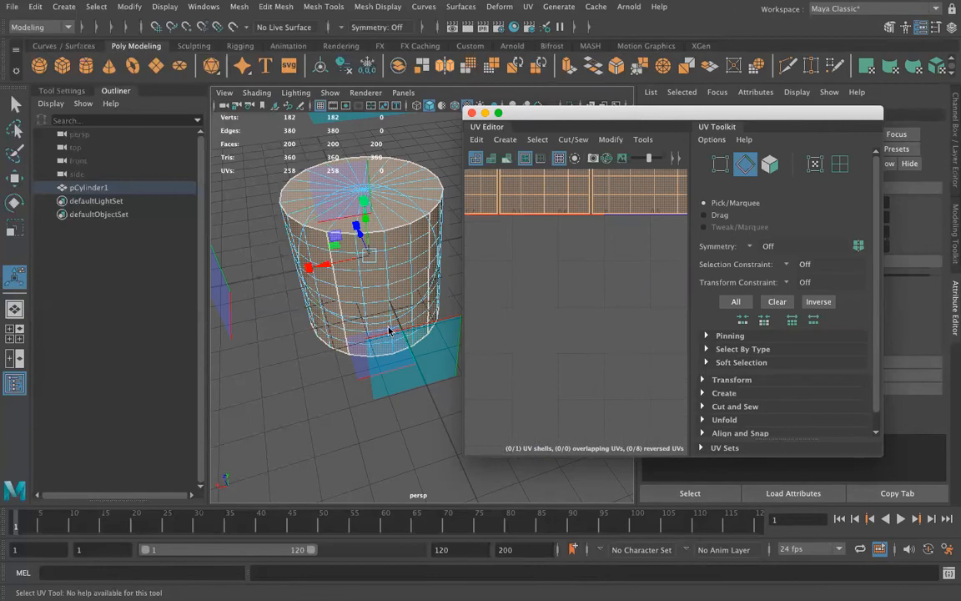
Switch the cylinder to face selection and clear the current face selection.
mouse_move(327, 333)
left_mouse_down("alt")
mouse_move(281, 359)
mouse_move(273, 327)
mouse_move(274, 336)
mouse_move(403, 315)
mouse_move(326, 325)
left_mouse_up("alt")
right_click(326, 325)
right_click_drag(327, 326, 379, 240)
mouse_move(397, 325)
right_mouse_down()
mouse_move(399, 232)
mouse_move(399, 255)
right_mouse_up()
left_click(15, 153)
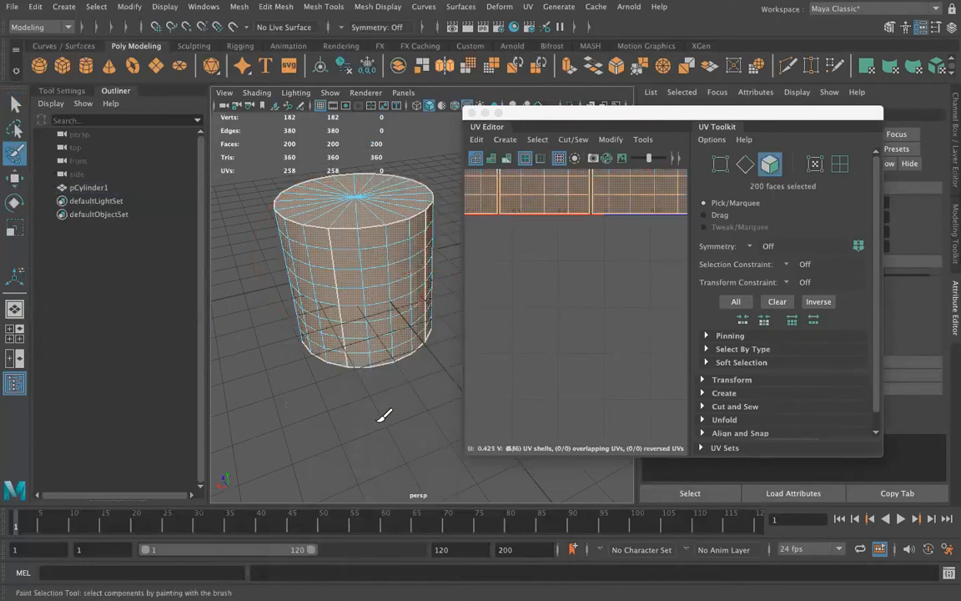
left_click(15, 104)
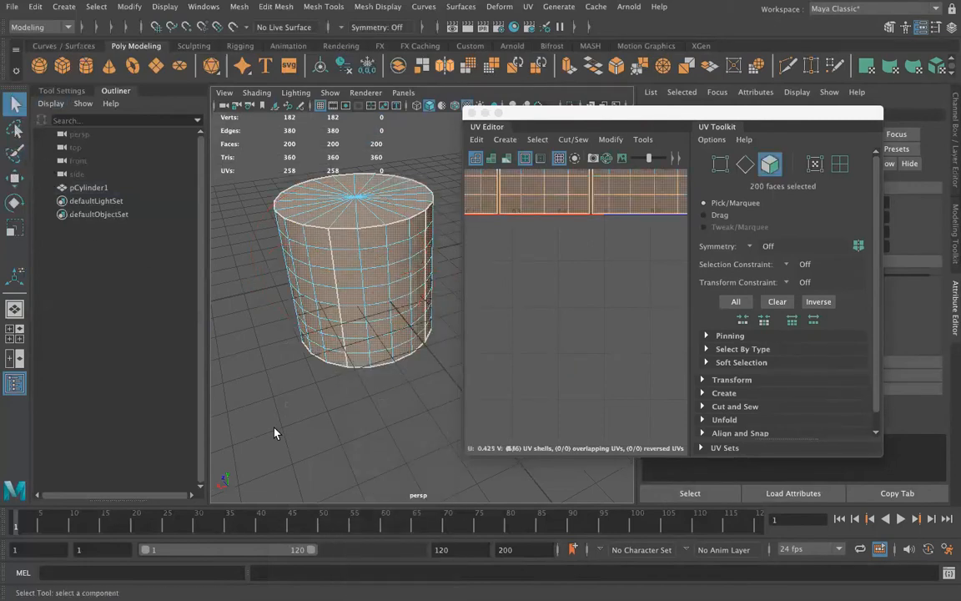
left_click(246, 384)
Paint-select the faces covering one half of the cylinder, including its caps.
left_click(15, 153)
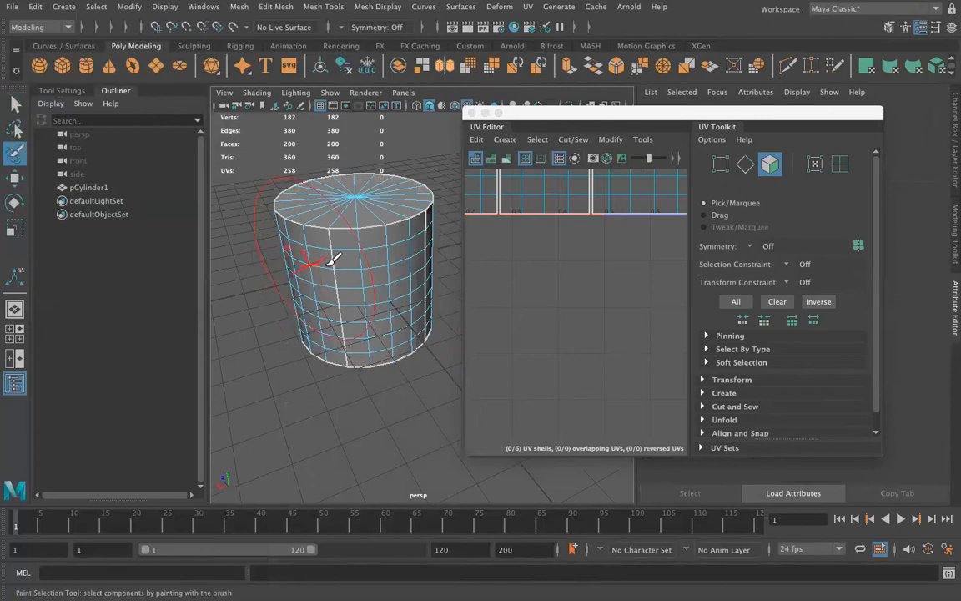
mouse_move(340, 297)
left_mouse_down("alt")
mouse_move(354, 333)
mouse_move(343, 365)
mouse_move(354, 288)
mouse_move(338, 303)
left_mouse_up("alt")
mouse_move(308, 224)
left_mouse_down()
mouse_move(403, 249)
mouse_move(444, 247)
mouse_move(460, 353)
mouse_move(375, 315)
mouse_move(334, 310)
mouse_move(328, 292)
mouse_move(289, 358)
mouse_move(315, 418)
mouse_move(448, 393)
mouse_move(454, 418)
mouse_move(455, 401)
left_mouse_up()
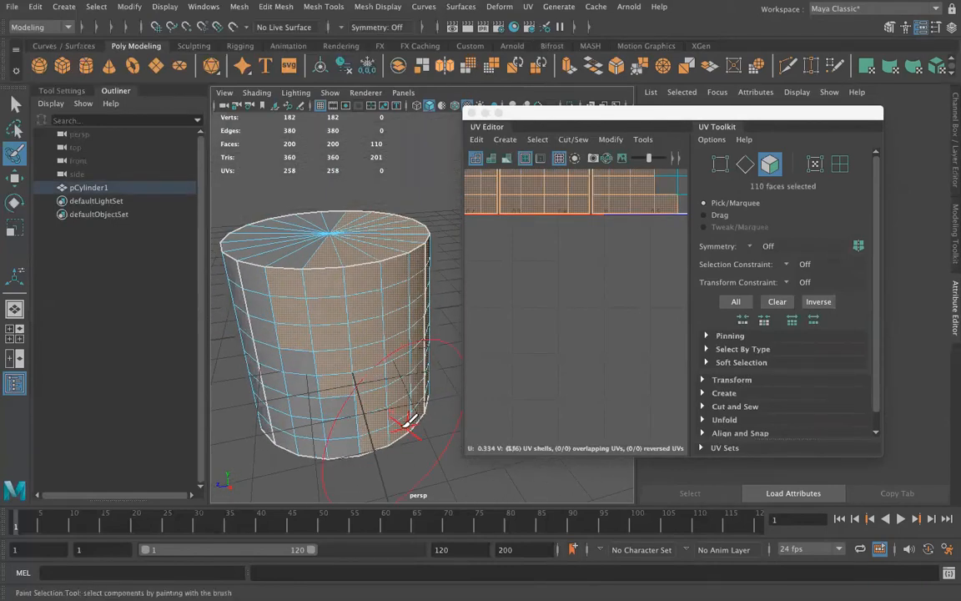
Add the missed side and bottom cap faces to the painted half and deselect stray faces beyond its boundary.
left_click(15, 104)
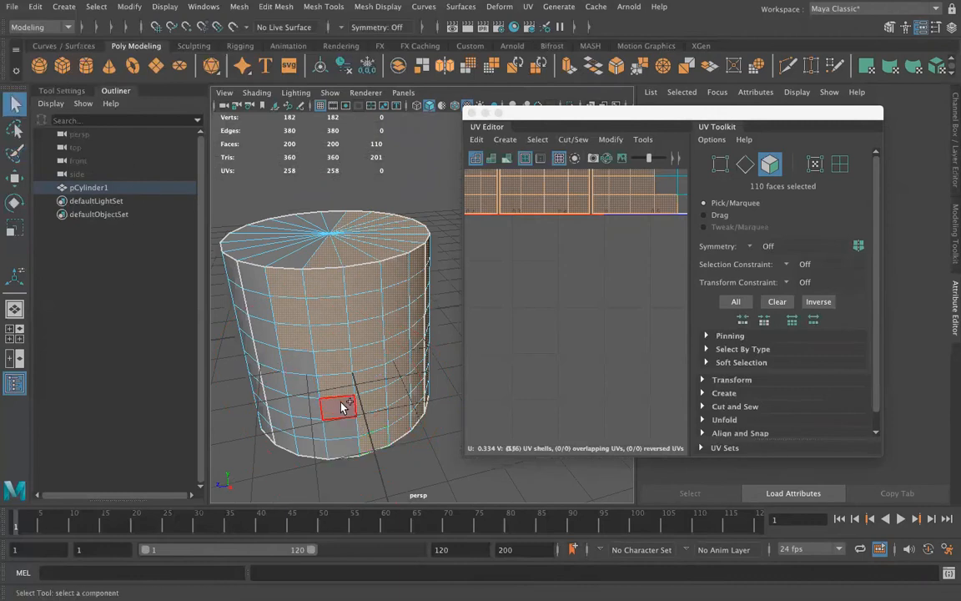
left_click(342, 404, "shift")
left_click(347, 430, "shift")
left_click(350, 447, "shift")
left_click(290, 337, "ctrl")
left_click(261, 275, "ctrl")
left_click(257, 255, "ctrl")
left_click_drag(407, 446, 437, 408, "alt")
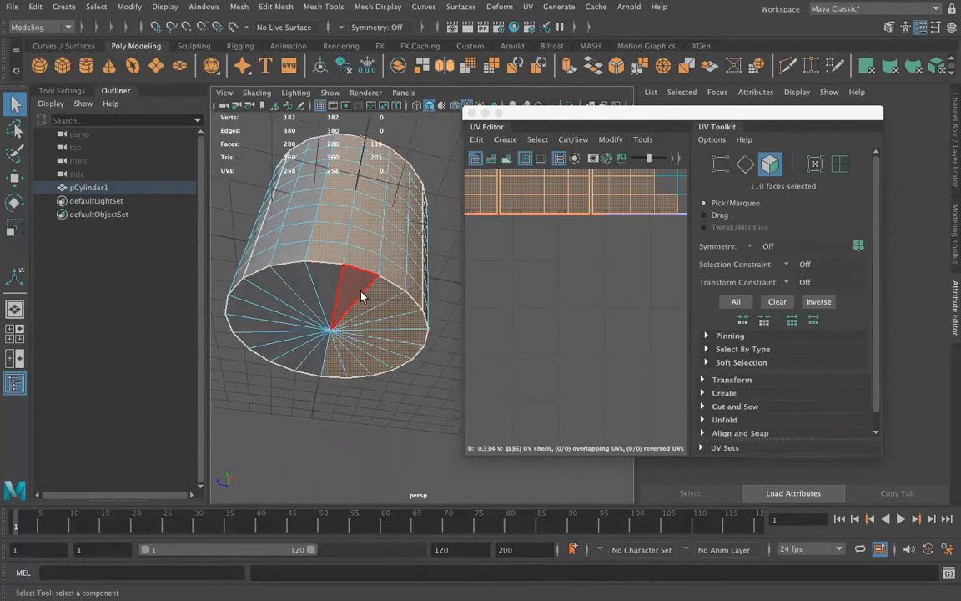
left_click(307, 302, "shift")
left_click_drag(311, 353, 319, 284, "alt")
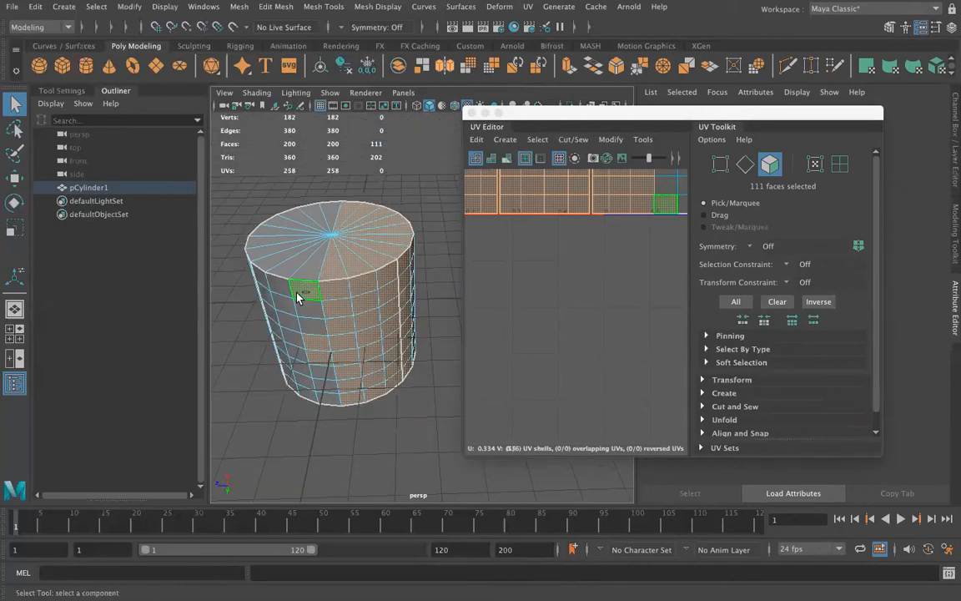
Deselect the surplus side faces along the first boundary of the selected half and turn to its other boundary.
left_click(299, 296, "ctrl")
left_click(313, 345, "ctrl")
left_click(343, 338, "ctrl")
left_click_drag(382, 326, 372, 434, "alt")
left_click_drag(317, 304, 193, 351, "alt")
left_click_drag(414, 354, 328, 345, "alt")
middle_click_drag(307, 360, 247, 378, "alt")
left_click_drag(365, 346, 364, 362, "alt")
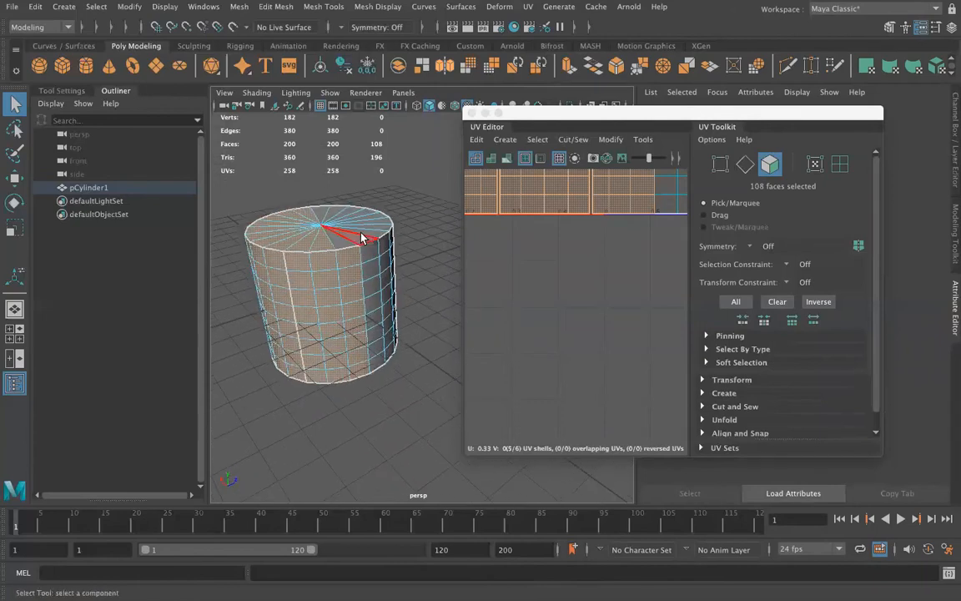
Deselect the extra column of side faces and adjust the bottom cap faces, leaving exactly half of the cylinder selected.
left_click(351, 256, "ctrl")
left_click(354, 277, "ctrl")
left_click(355, 294, "ctrl")
left_click(358, 312, "ctrl")
left_click(362, 334, "ctrl")
left_click(361, 351, "ctrl")
left_click(364, 367, "ctrl")
left_click(367, 377, "ctrl")
left_click_drag(387, 403, 356, 312, "alt")
left_click(345, 414, "ctrl")
left_click_drag(373, 469, 359, 391, "alt")
left_click(253, 439, "shift")
middle_click_drag(328, 381, 408, 272, "alt")
left_click_drag(362, 350, 284, 457, "alt")
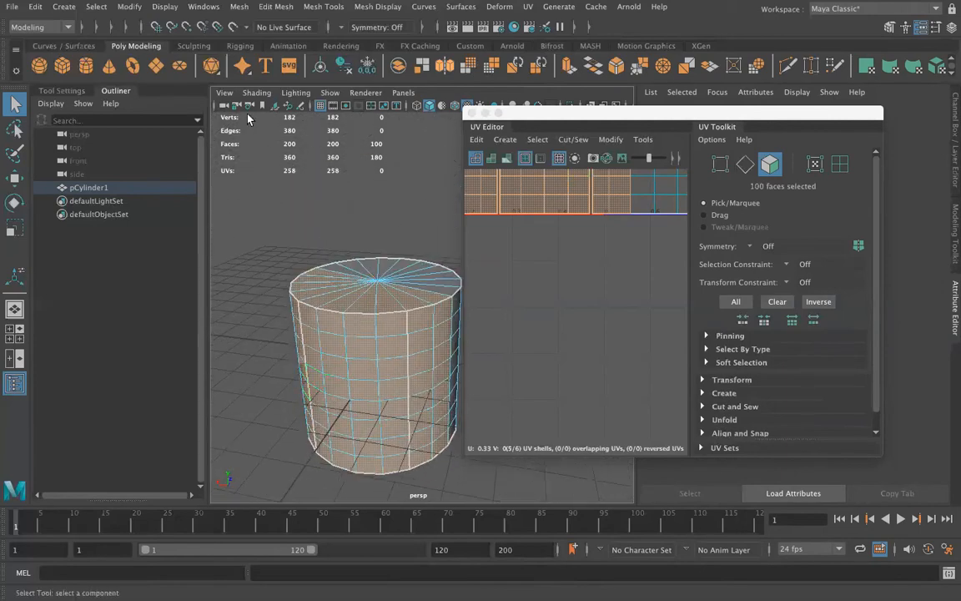
Save the selected half as a quick select set named left.
left_click(64, 7)
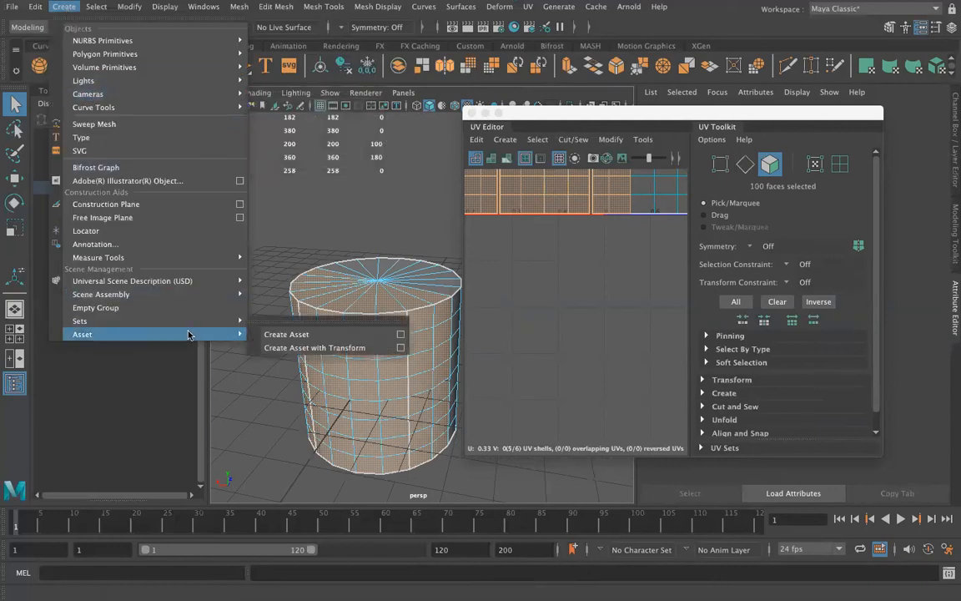
mouse_move(189, 328)
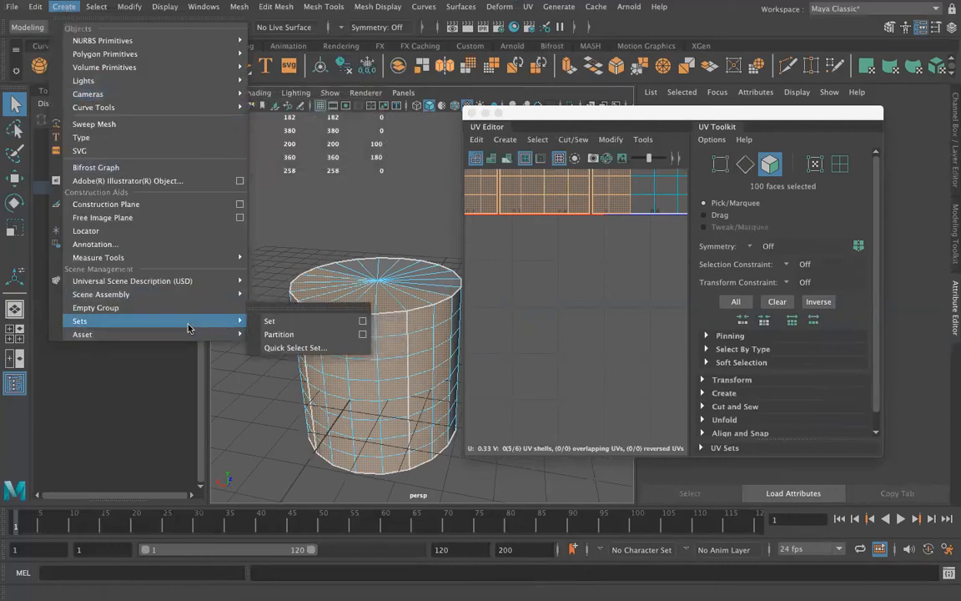
left_click(287, 349)
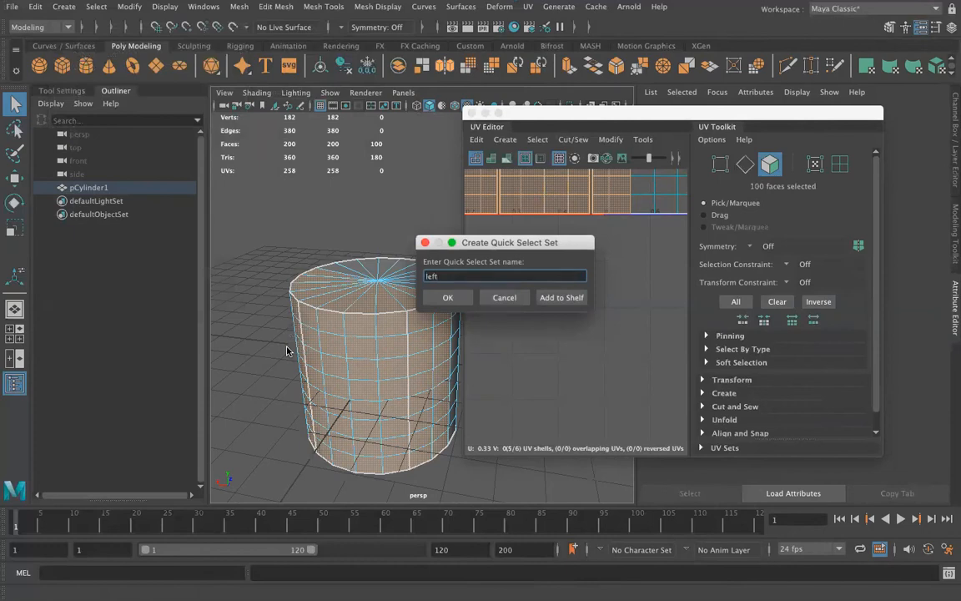
left_click(447, 297)
Invert the face selection across the whole cylinder to select its opposite half.
middle_click_drag(321, 246, 229, 200, "alt")
scroll(317, 237, "down", 3)
scroll(316, 238, "up", 6)
scroll(315, 238, "down", 6)
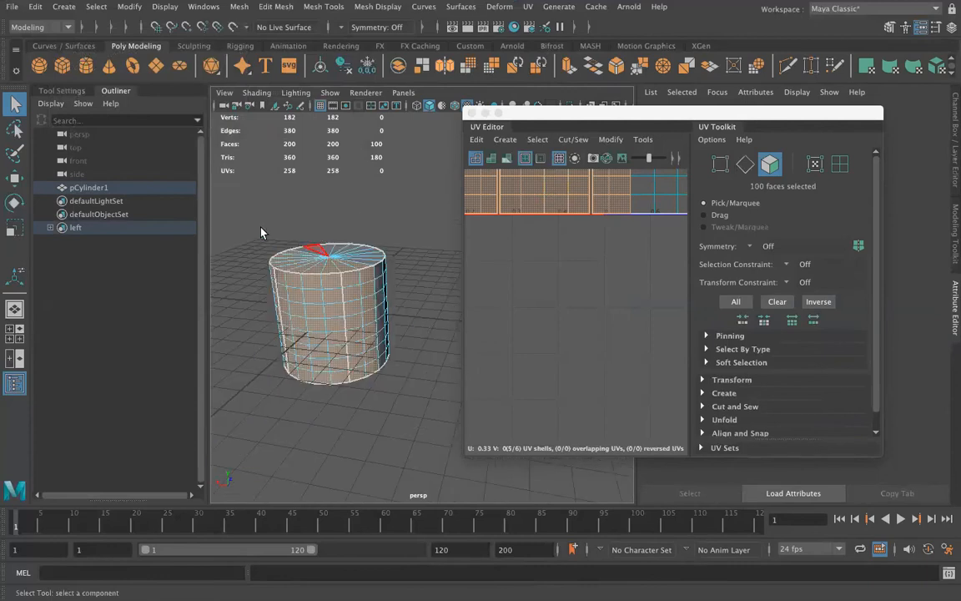
left_click_drag(238, 214, 413, 424)
key("ctrl+z")
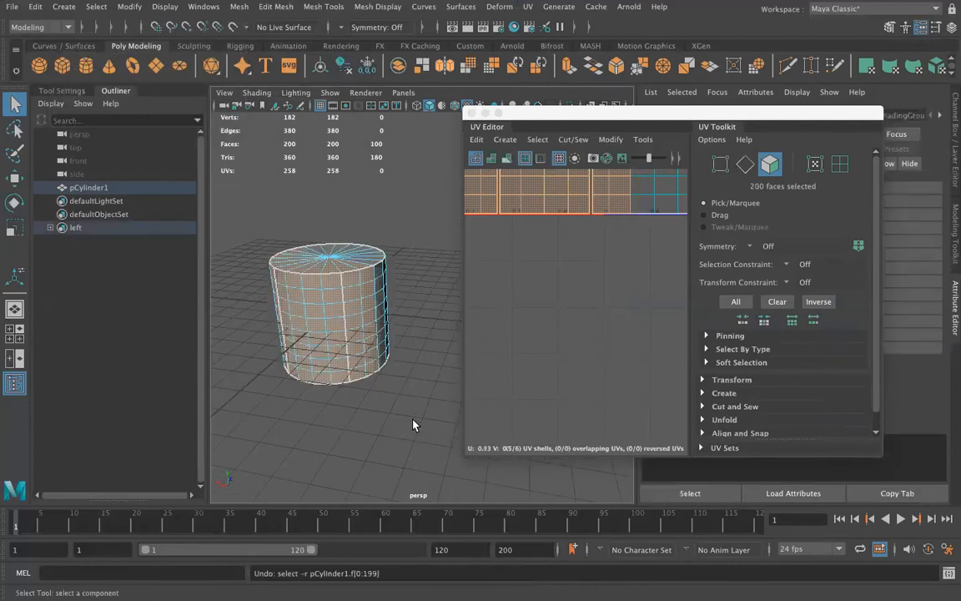
left_click_drag(242, 193, 438, 412, "shift")
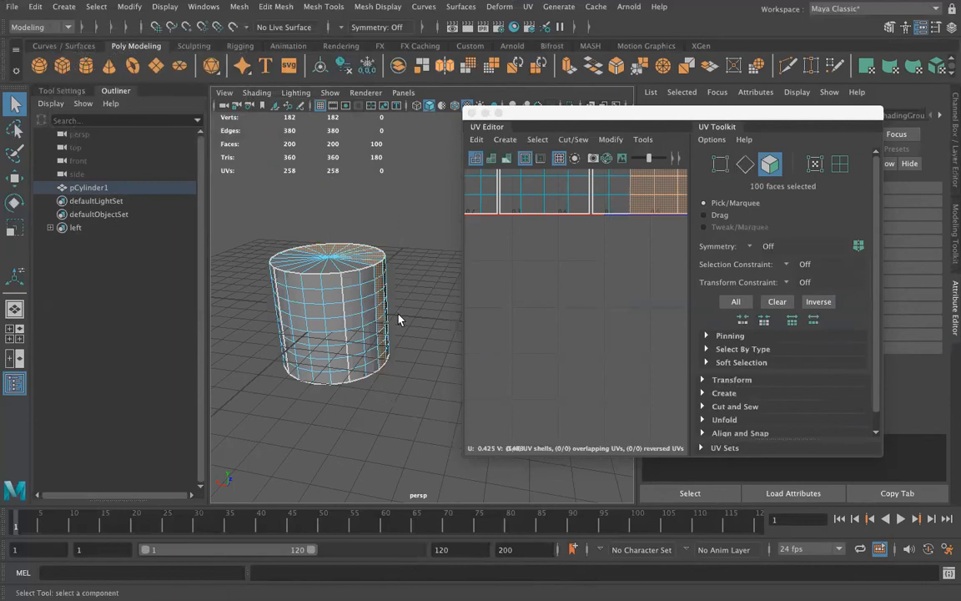
Save the selected faces as a quick select set named right.
left_click(72, 10)
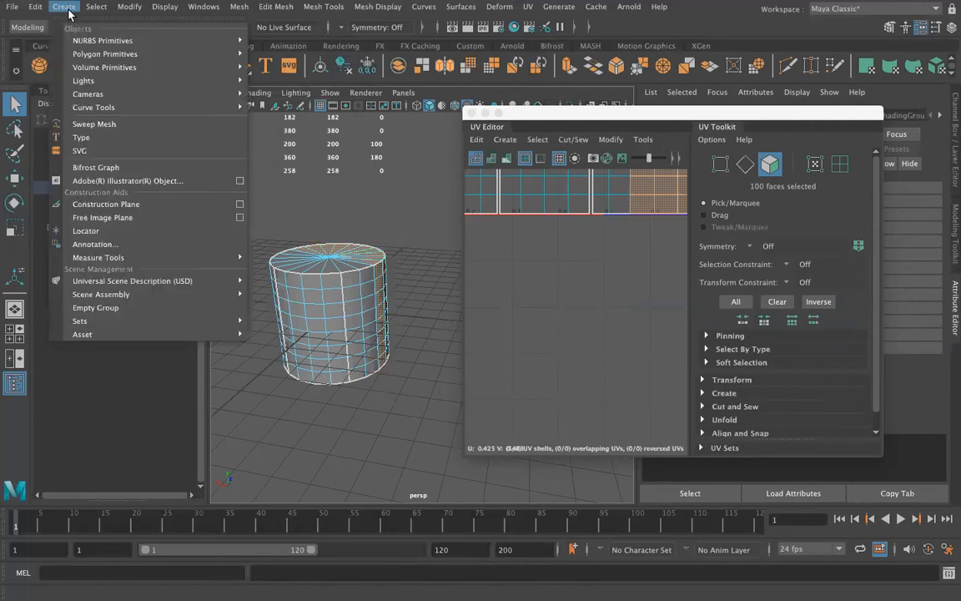
mouse_move(200, 320)
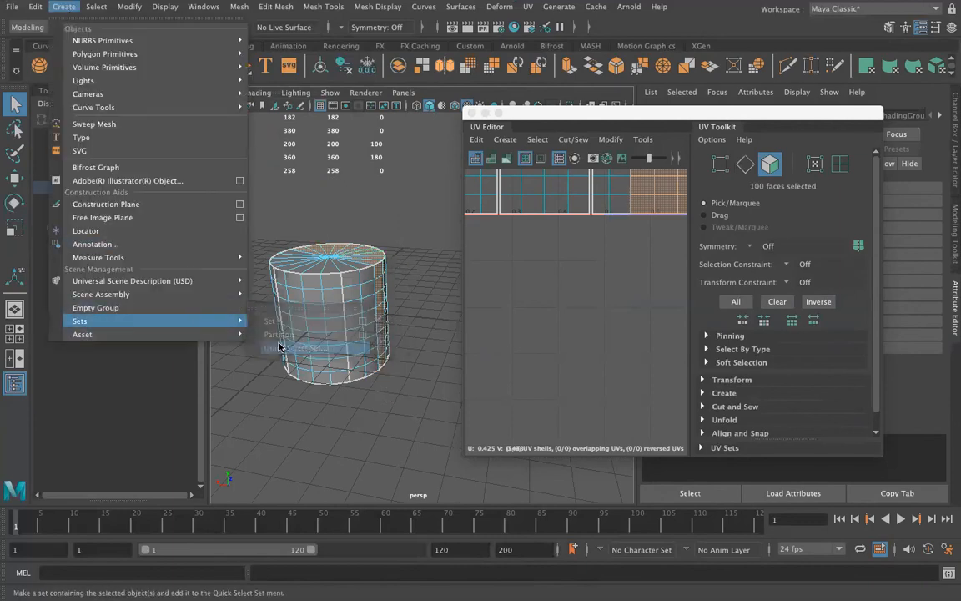
left_click(280, 347)
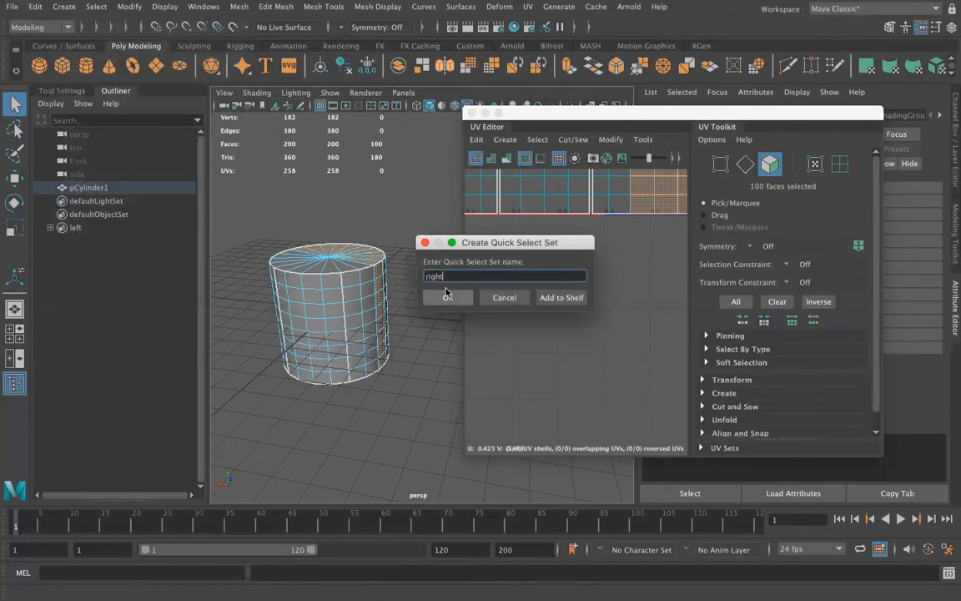
left_click(447, 296)
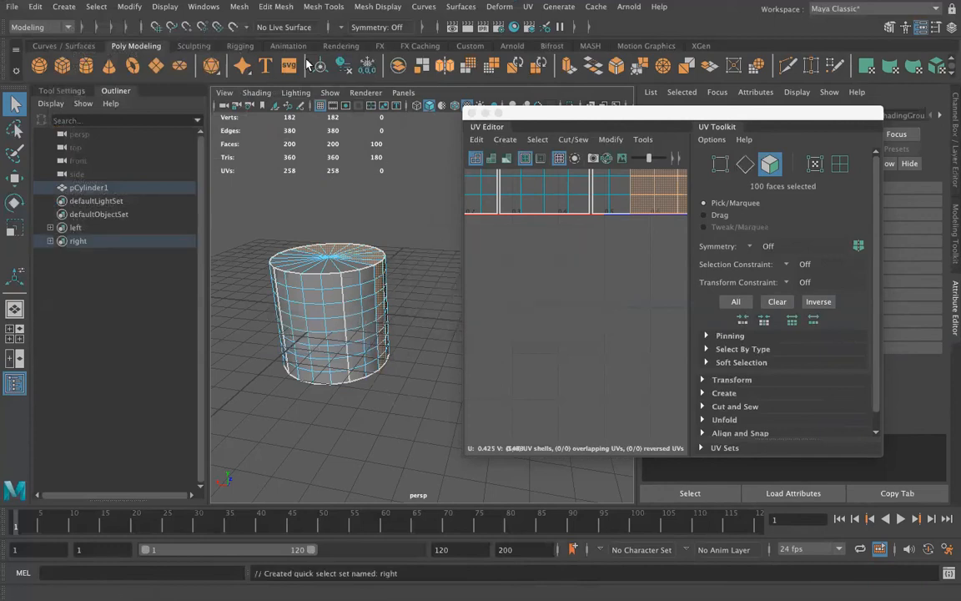
Recall the left quick select set, followed by the right one.
left_click(98, 8)
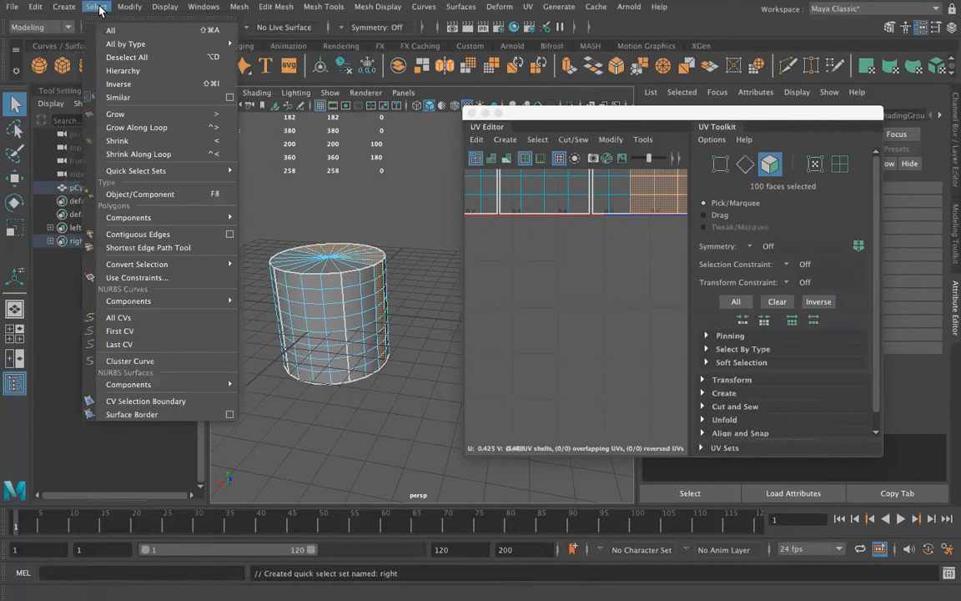
mouse_move(223, 171)
left_click(272, 171)
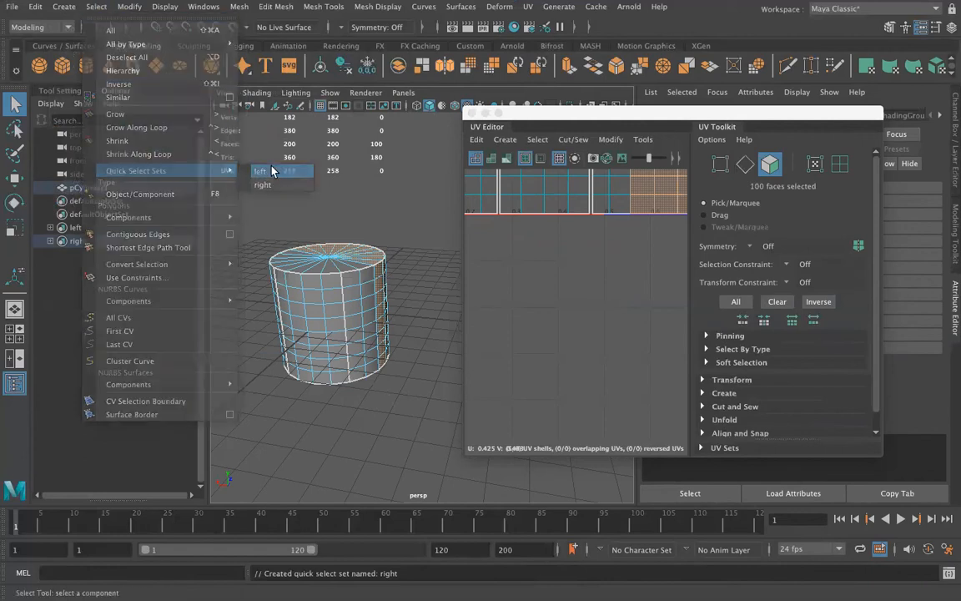
left_click(96, 6)
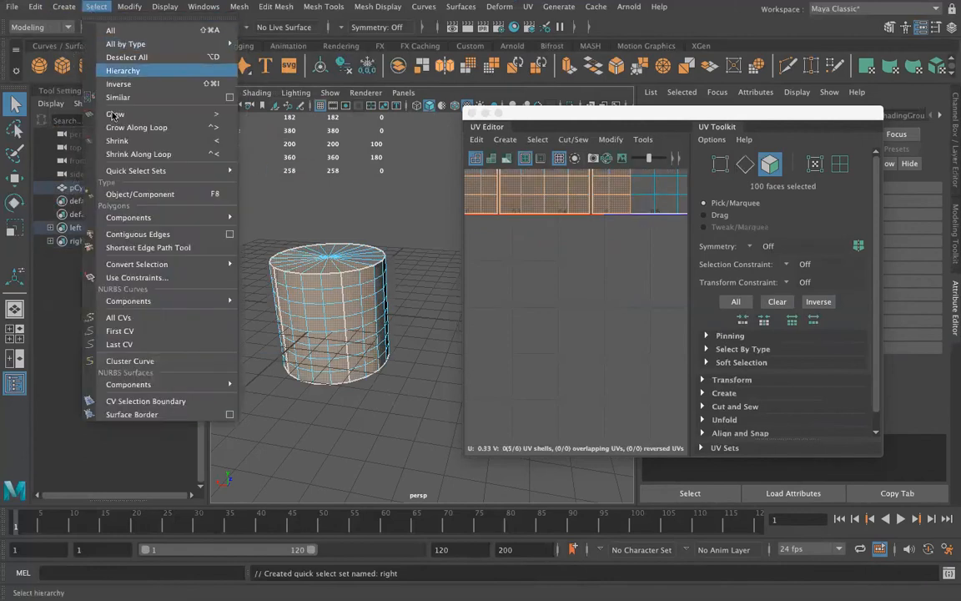
mouse_move(138, 170)
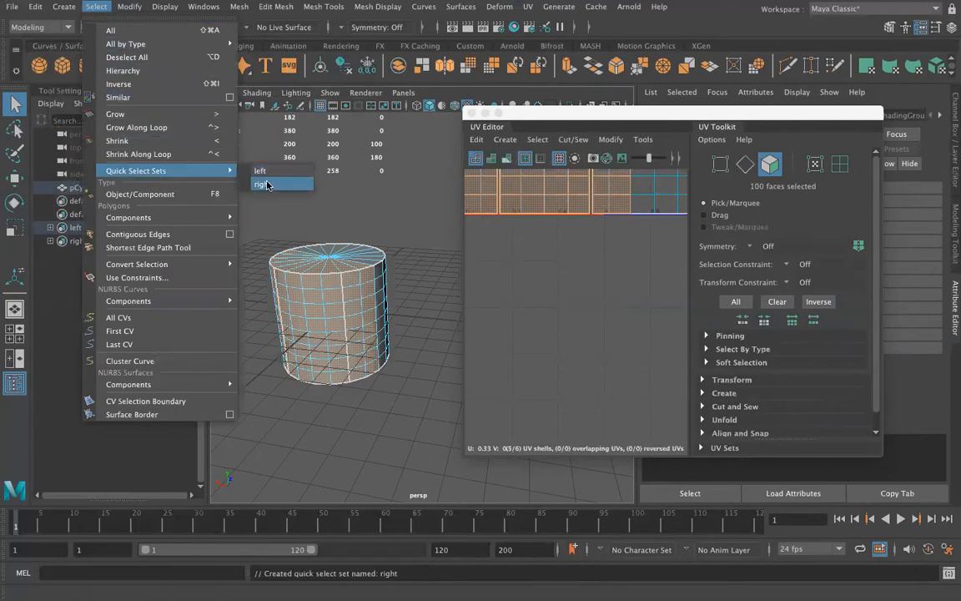
left_click(265, 183)
Apply automatic mapping to the right set's faces and move their UV shells sideways, clear of the left half's shells.
scroll(569, 221, "down", 5)
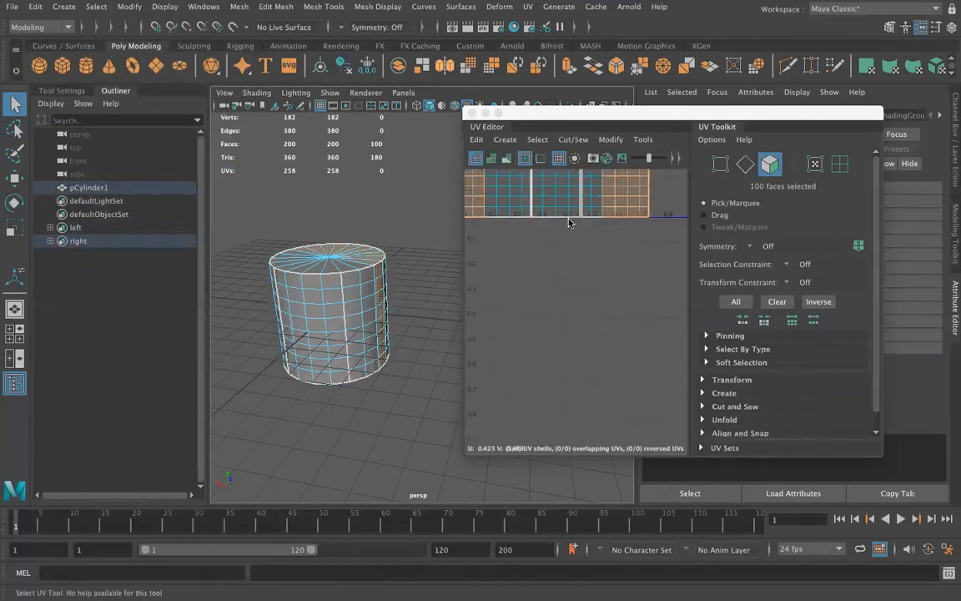
left_click(527, 7)
left_click(563, 83)
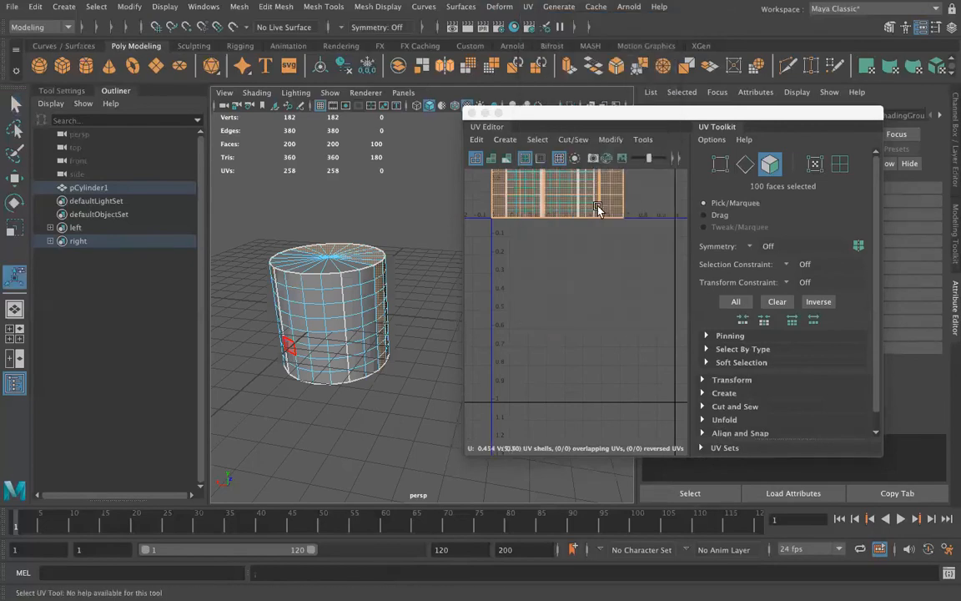
scroll(582, 404, "down", 3)
key("w")
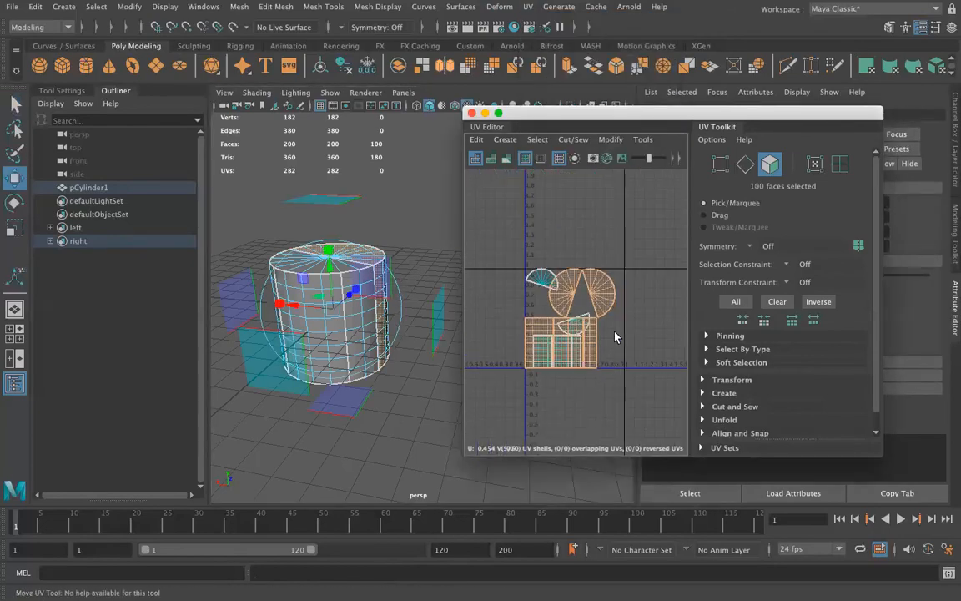
left_click_drag(607, 323, 680, 323)
middle_click_drag(582, 393, 557, 341, "alt")
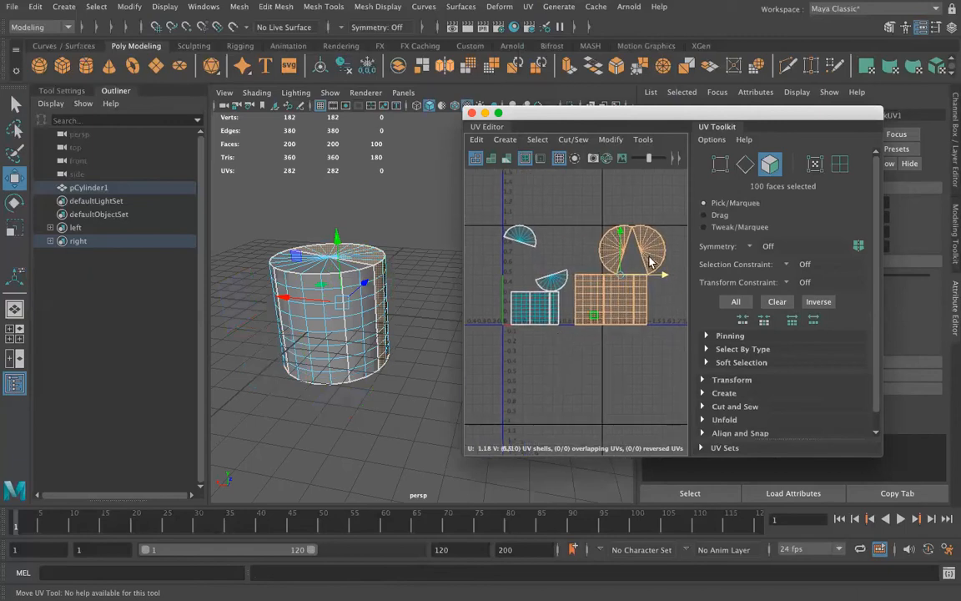
Recall the right quick select set, followed by the left one.
left_click(60, 7)
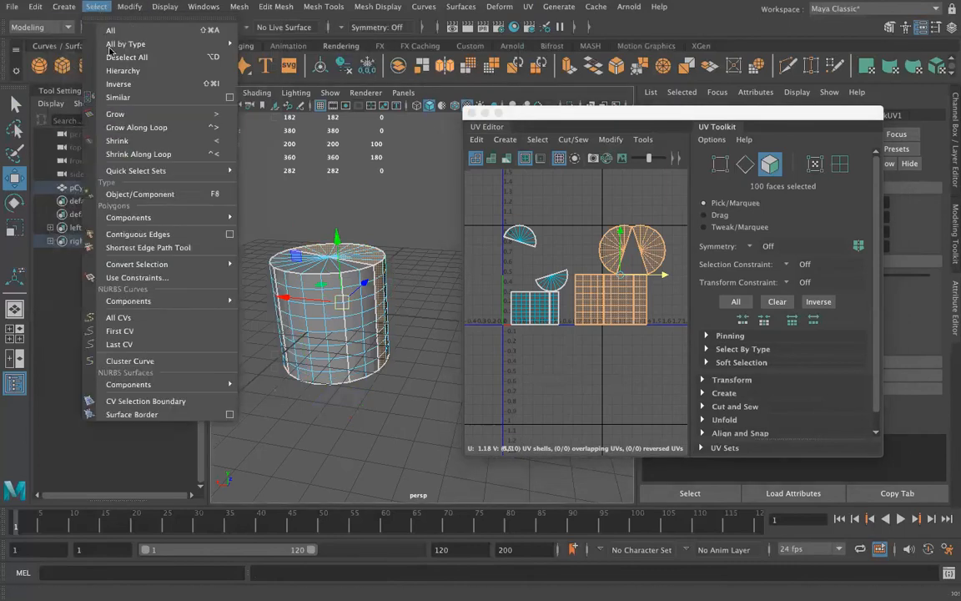
mouse_move(146, 170)
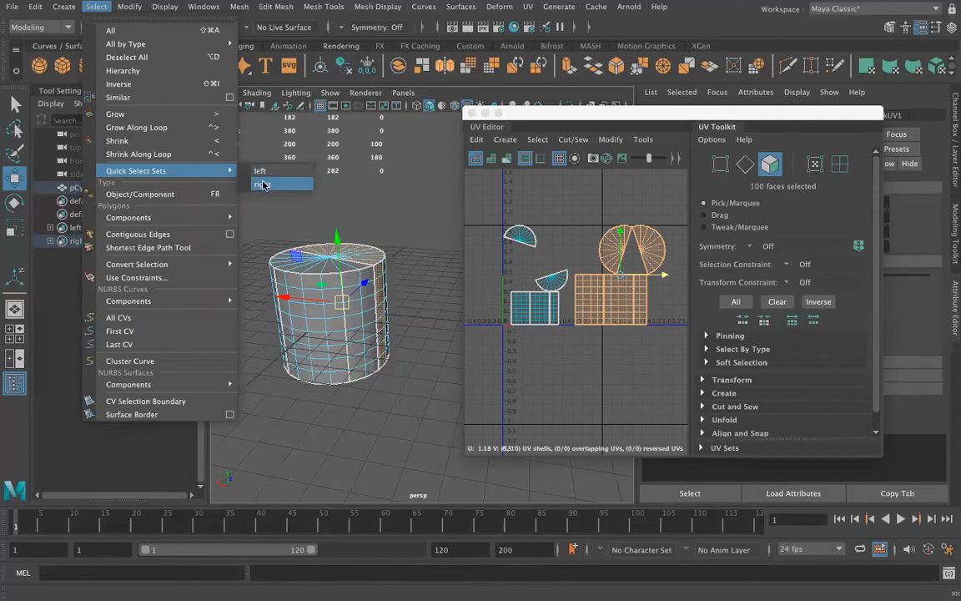
left_click(262, 184)
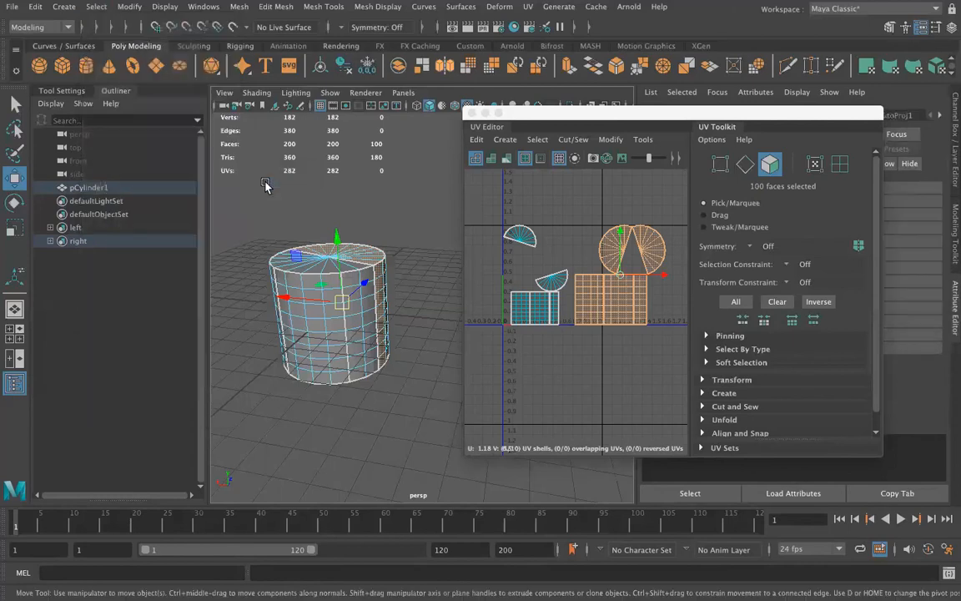
left_click(35, 7)
mouse_move(96, 8)
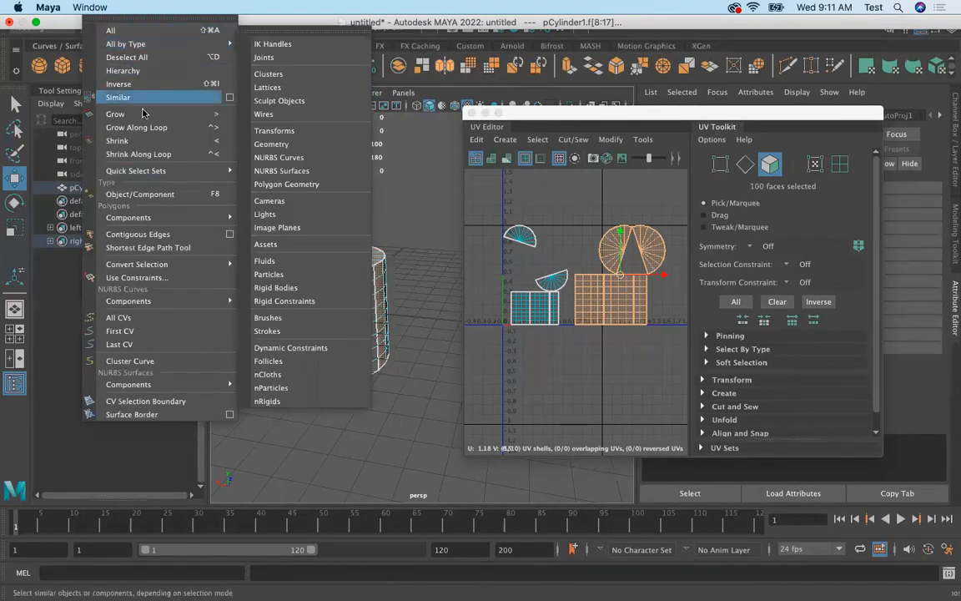
mouse_move(213, 170)
left_click(259, 171)
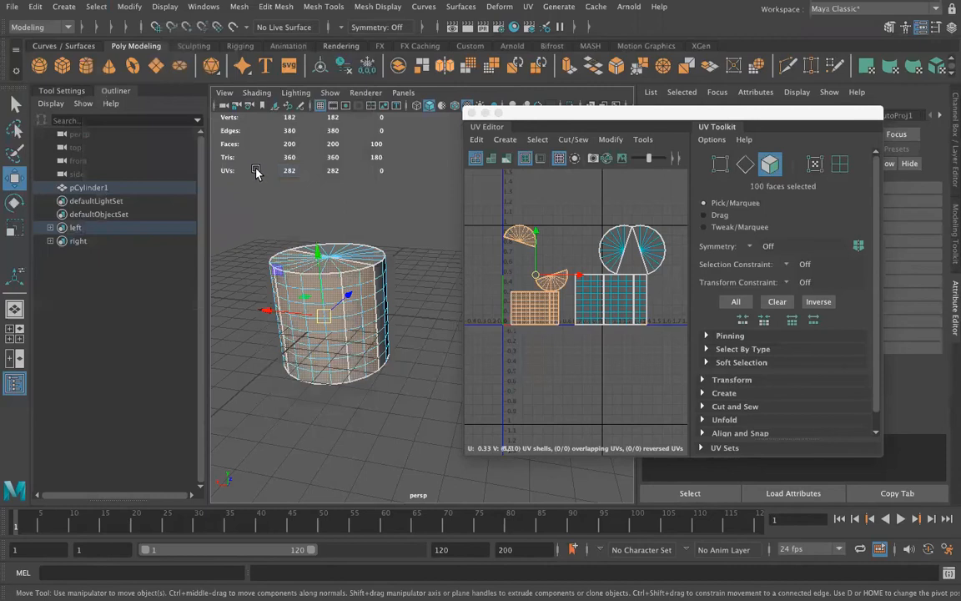
Apply automatic mapping to the left set's faces and move their UV shells sideways, clear of the right half's shells.
left_click(528, 6)
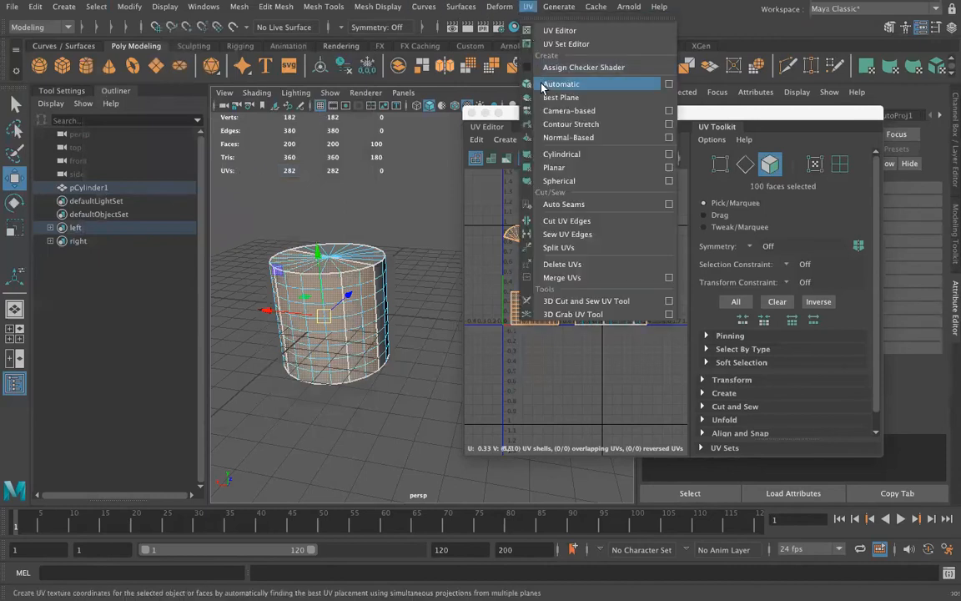
left_click(542, 86)
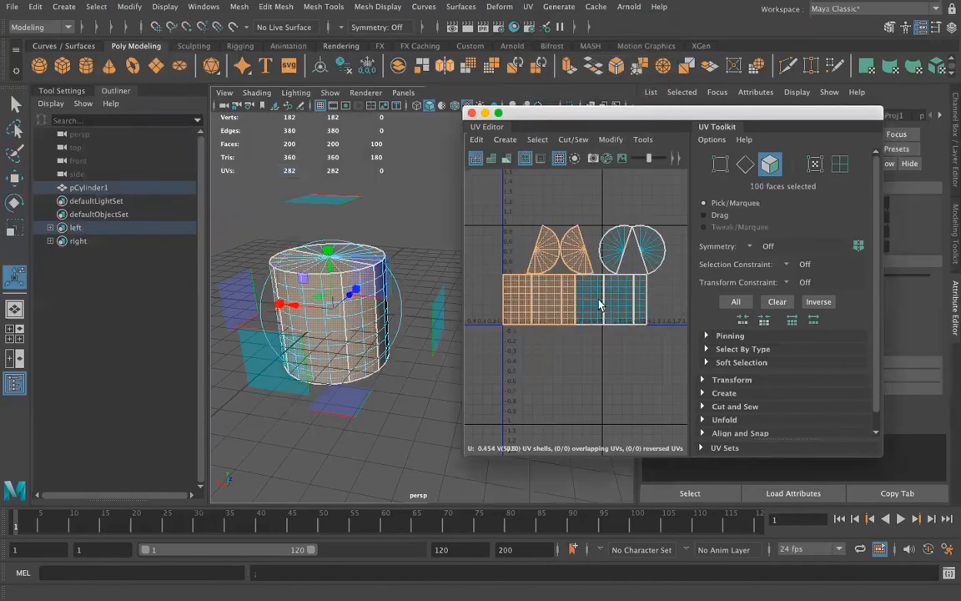
key("w")
left_click_drag(586, 275, 561, 275)
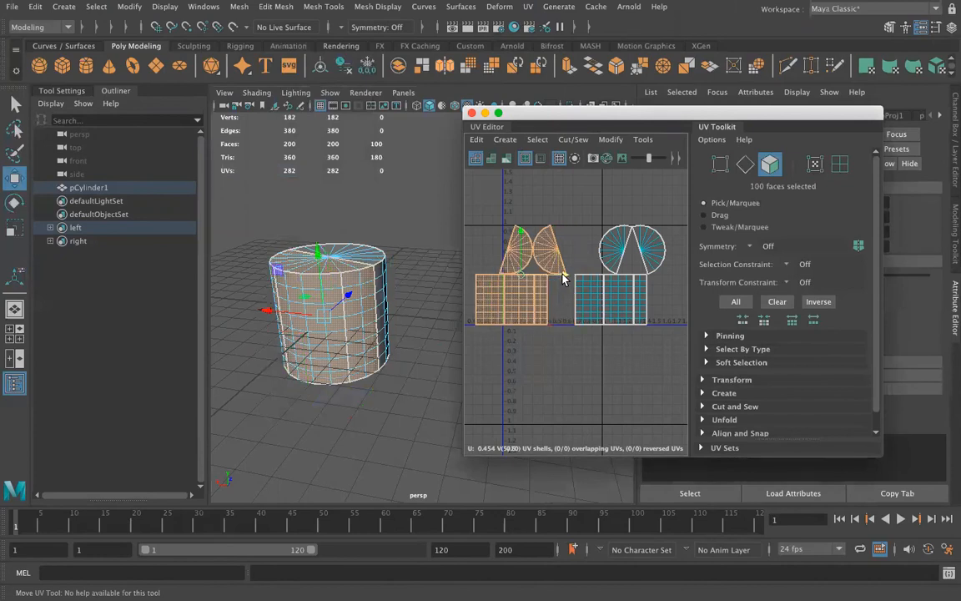
left_click(559, 332)
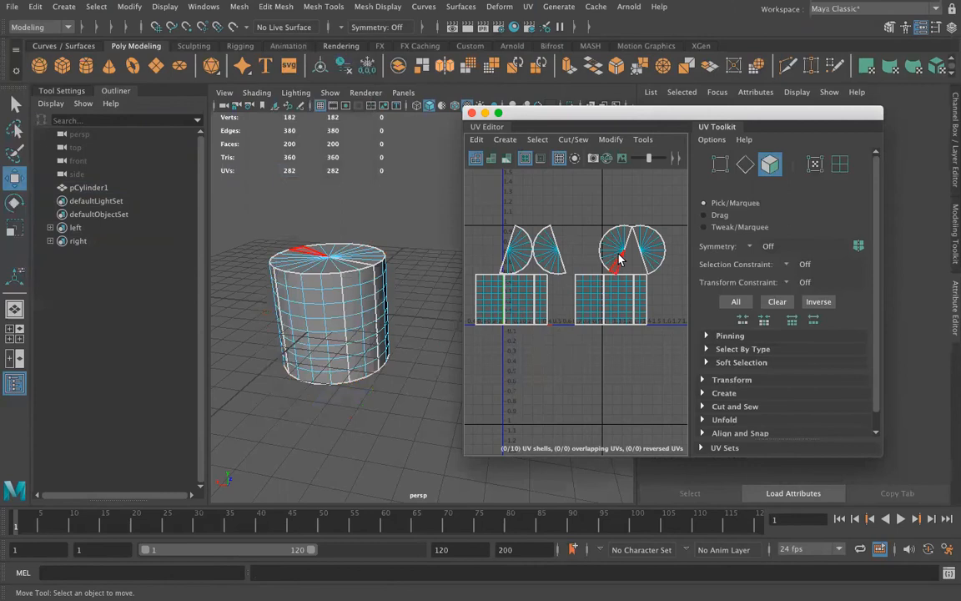
Select the straight edges of the top cap's half-circle UV shell and join both halves with Move and Sew.
scroll(610, 262, "down", 2)
scroll(610, 261, "up", 3)
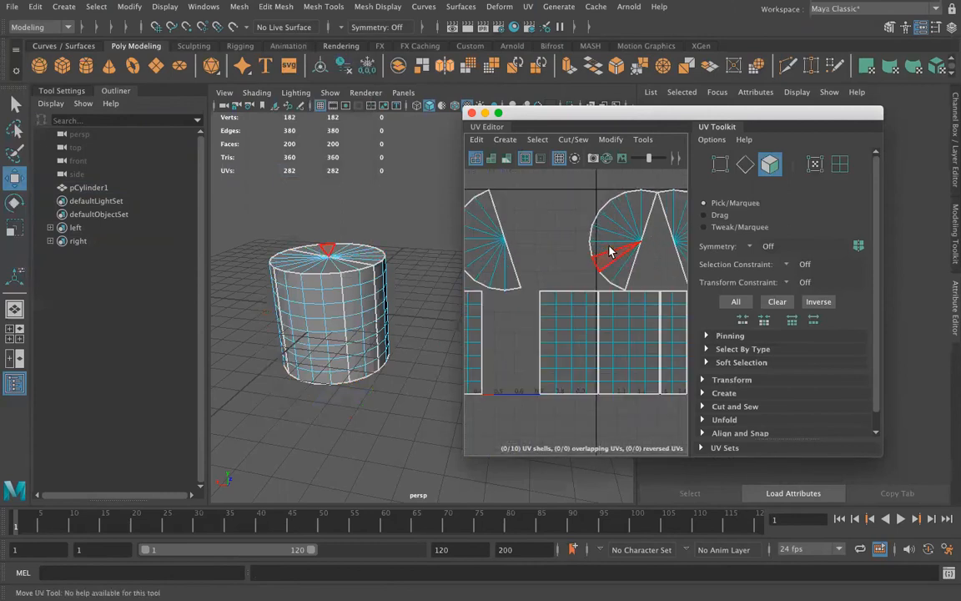
right_click(610, 264)
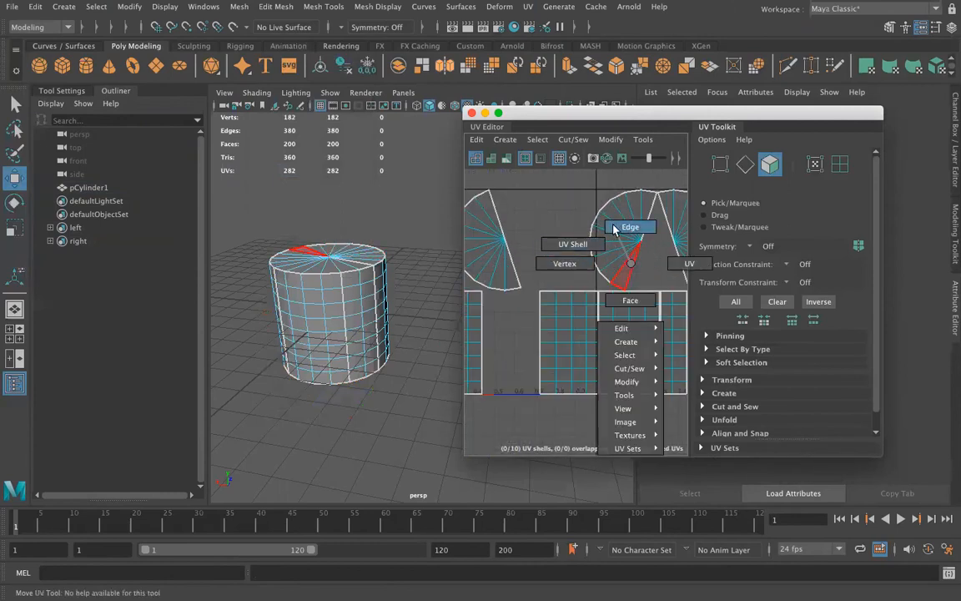
left_click(627, 228)
left_click(636, 253)
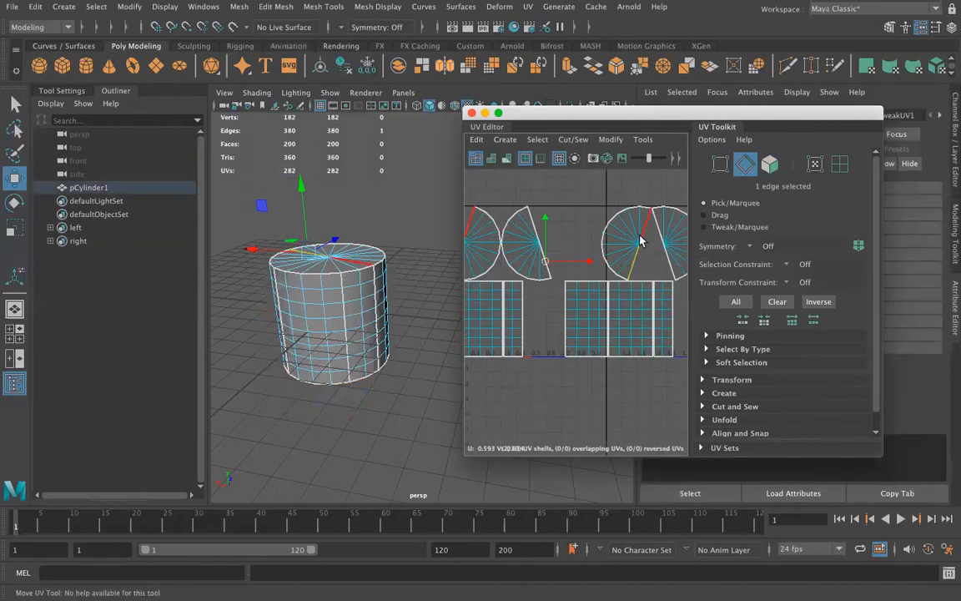
left_click(642, 240, "shift")
scroll(521, 241, "down", 3)
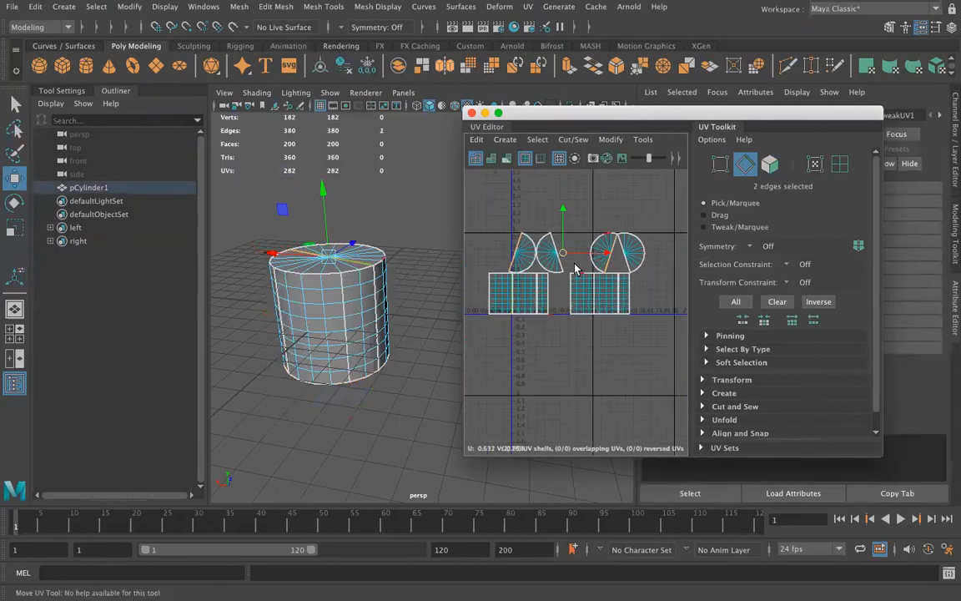
left_click(529, 140)
mouse_move(573, 140)
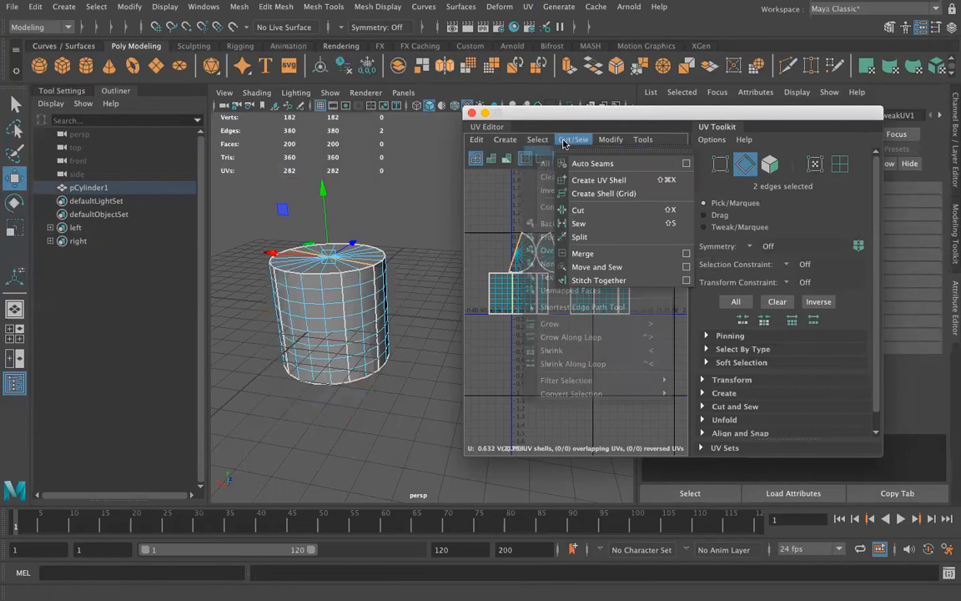
left_click(597, 266)
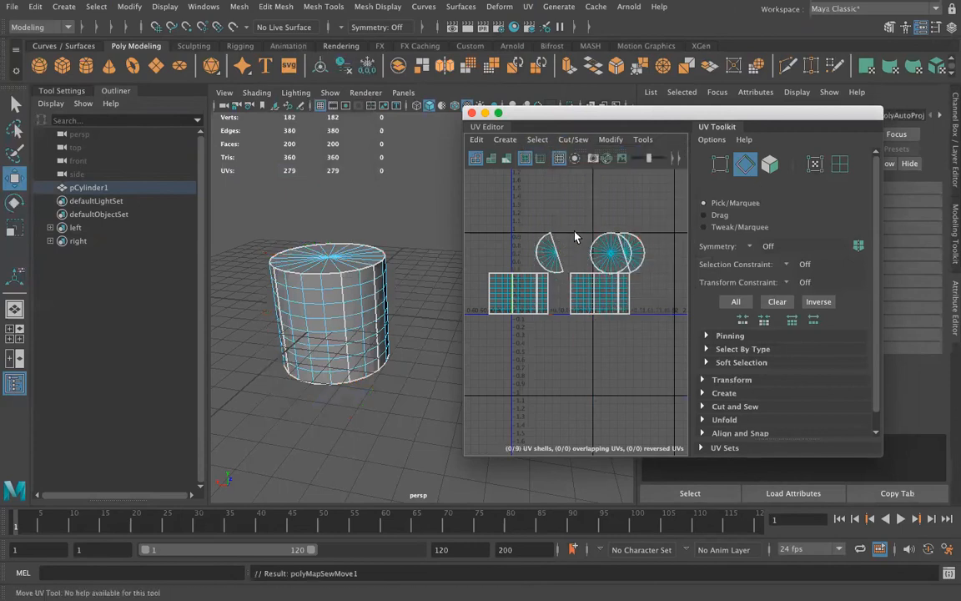
Select the straight edges of the bottom cap's remaining half-circle UV shell and join both halves with Move and Sew.
left_click(554, 252)
left_click(562, 265, "shift")
left_click(573, 139)
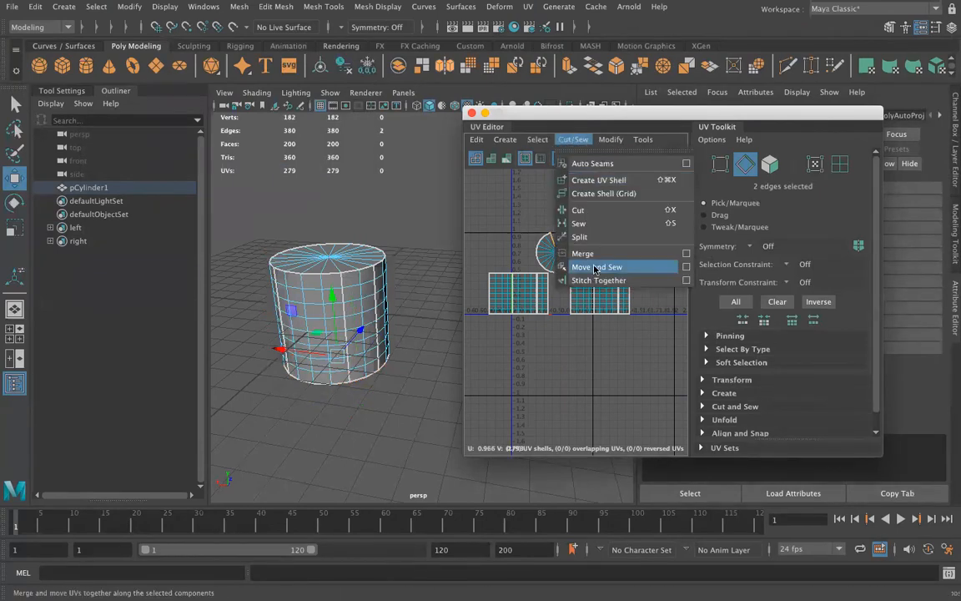
left_click(596, 269)
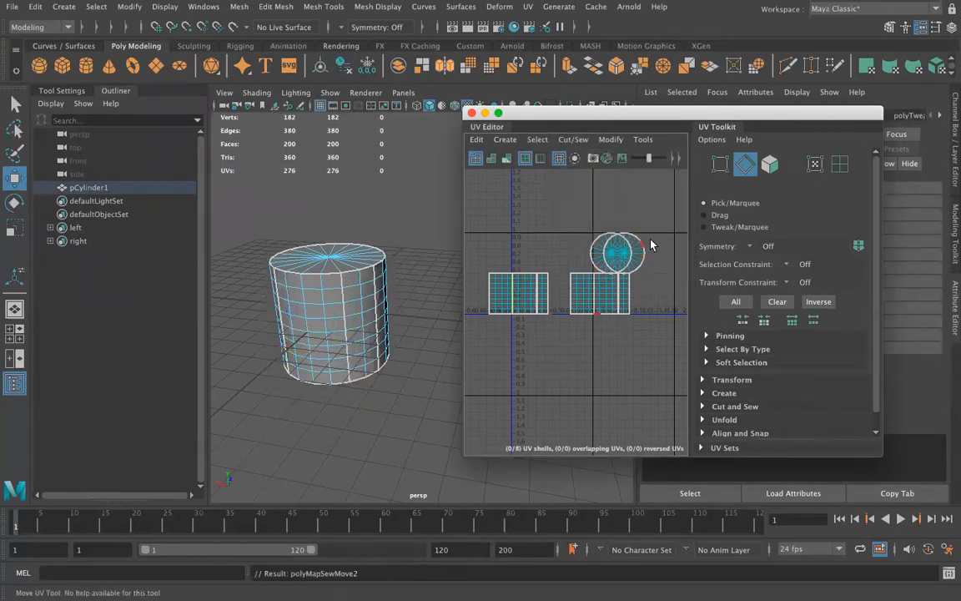
Paint-select the top cap's faces, move their UV shell above the left half's side shells, and raise the bottom cap's shell.
right_click_drag(334, 259, 323, 256)
left_click(15, 154)
mouse_move(310, 242)
left_mouse_down()
mouse_move(338, 248)
mouse_move(317, 238)
left_mouse_up()
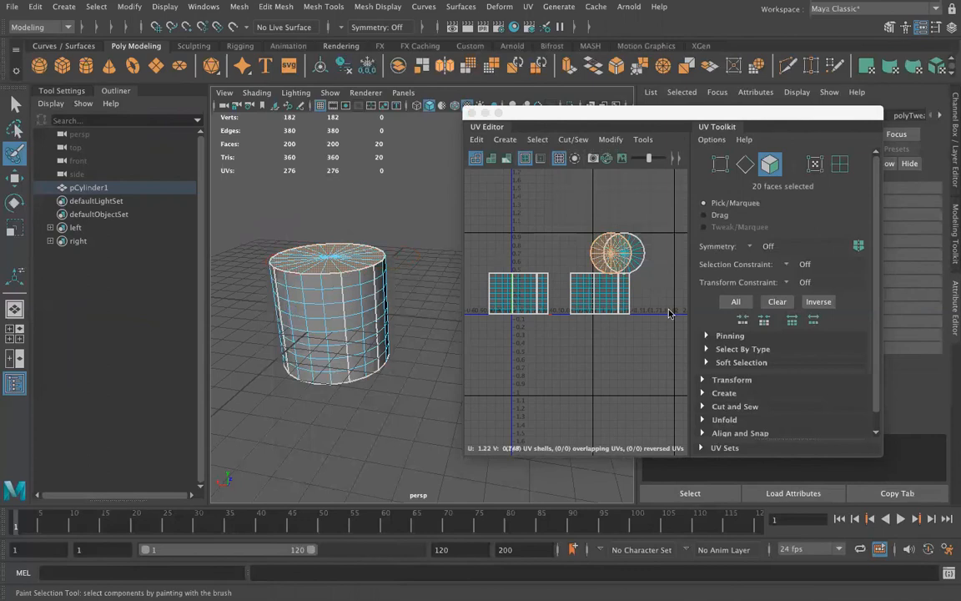
key("w")
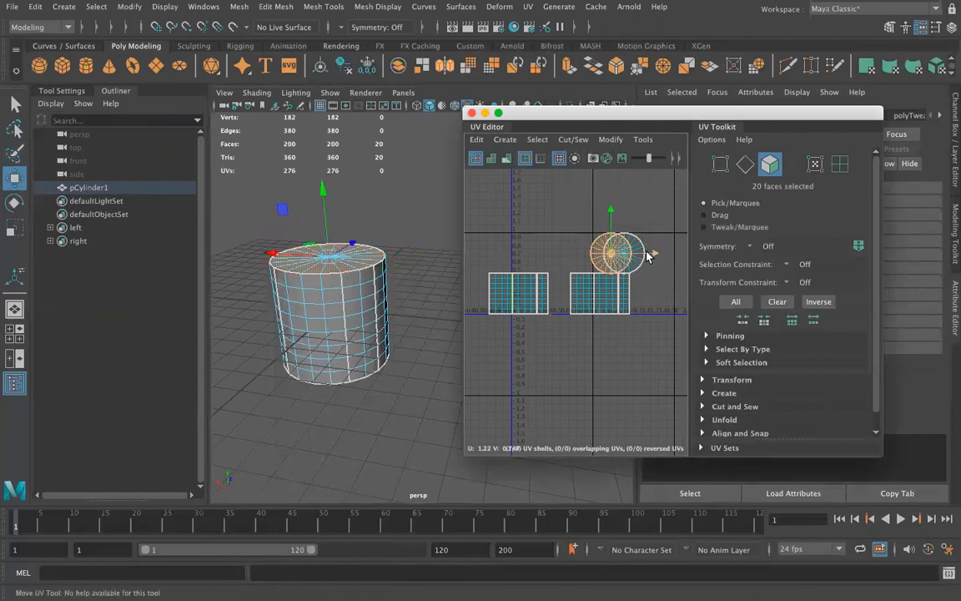
left_click_drag(653, 257, 565, 255)
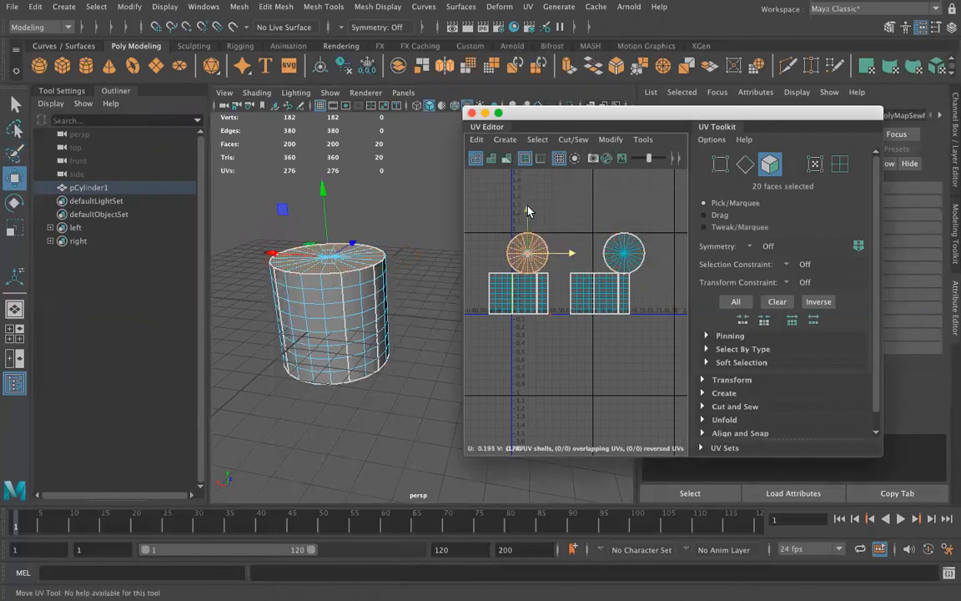
left_click_drag(526, 205, 528, 196)
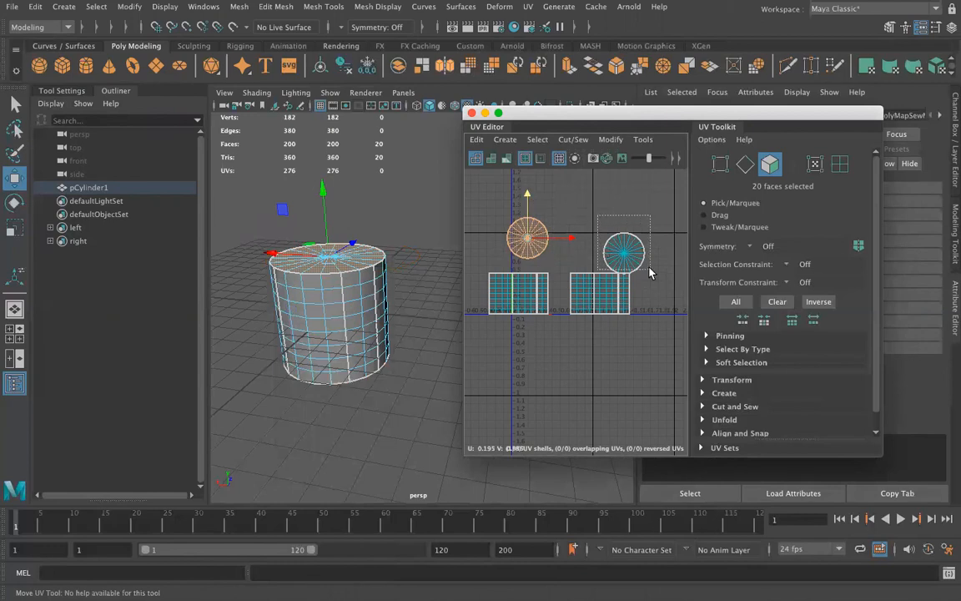
left_click(624, 249)
left_click_drag(624, 210, 620, 191)
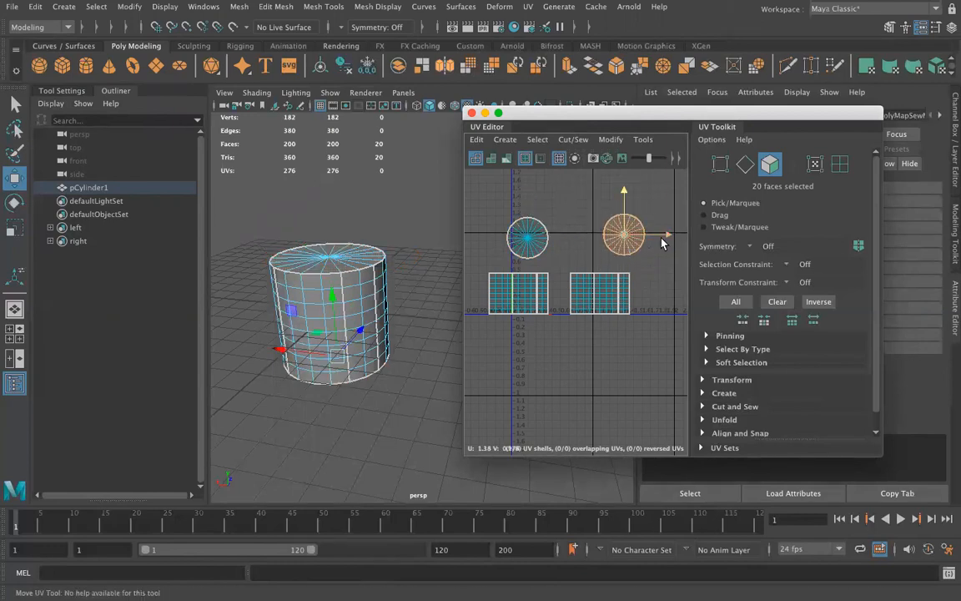
Select the left half's side UV shells and move them directly beside the right half's side shells.
left_click_drag(642, 332, 641, 331)
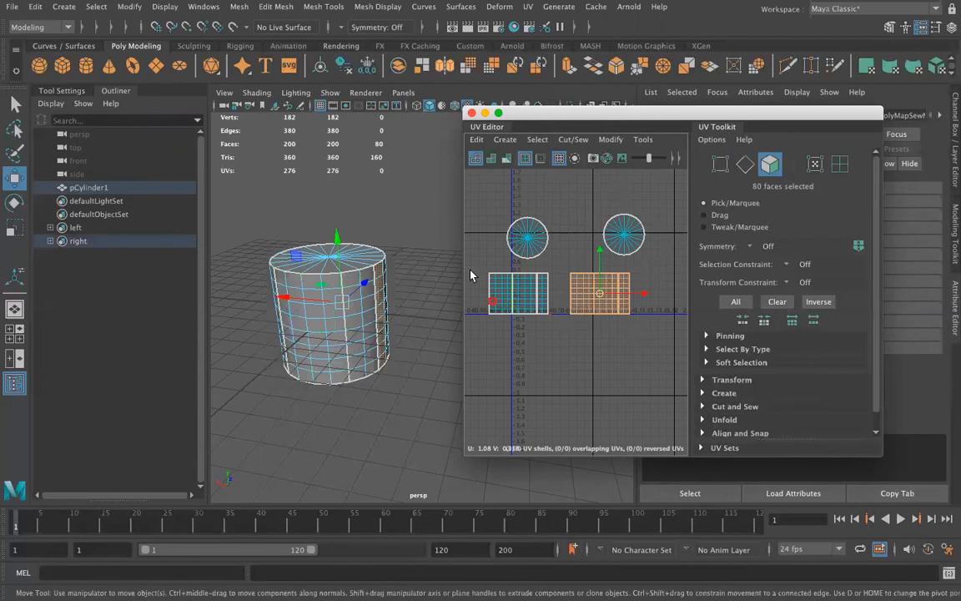
left_click_drag(546, 334, 548, 334)
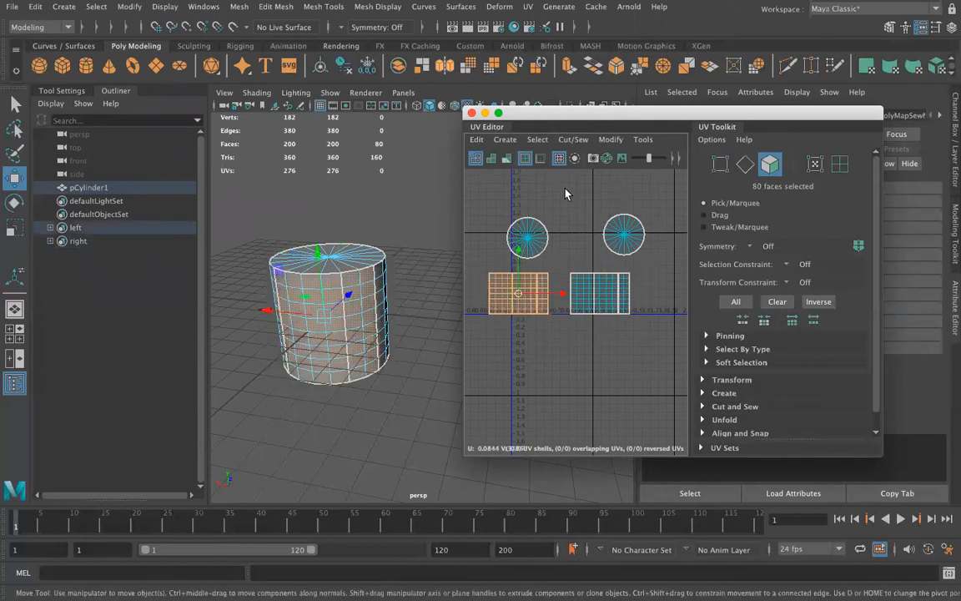
left_click(648, 326)
left_click_drag(465, 265, 584, 296)
left_click_drag(648, 270, 647, 269)
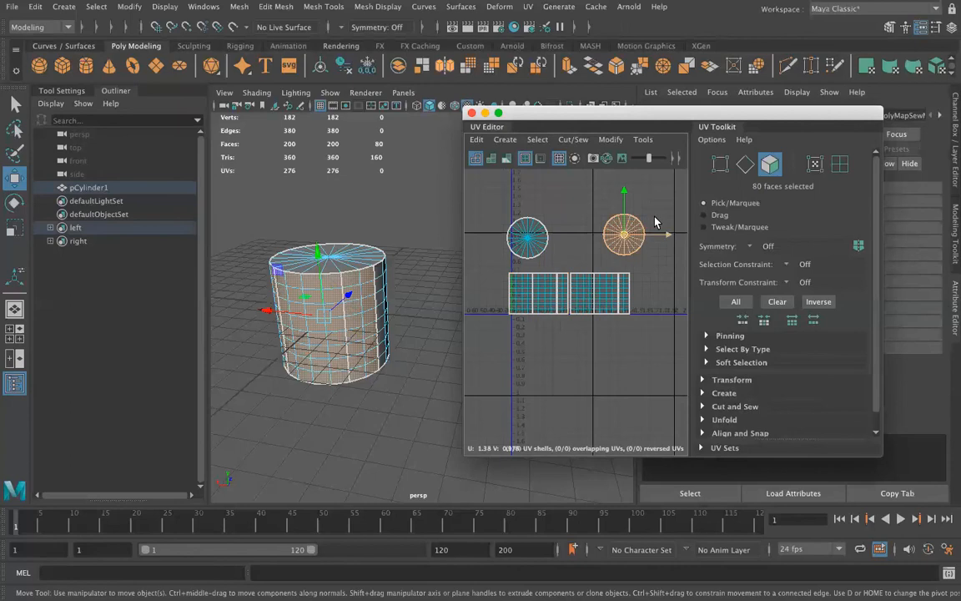
Move the bottom cap's UV shell beside the top cap's and level both circles just above the side shells.
left_click_drag(666, 234, 619, 237)
left_click_drag(568, 190, 567, 207)
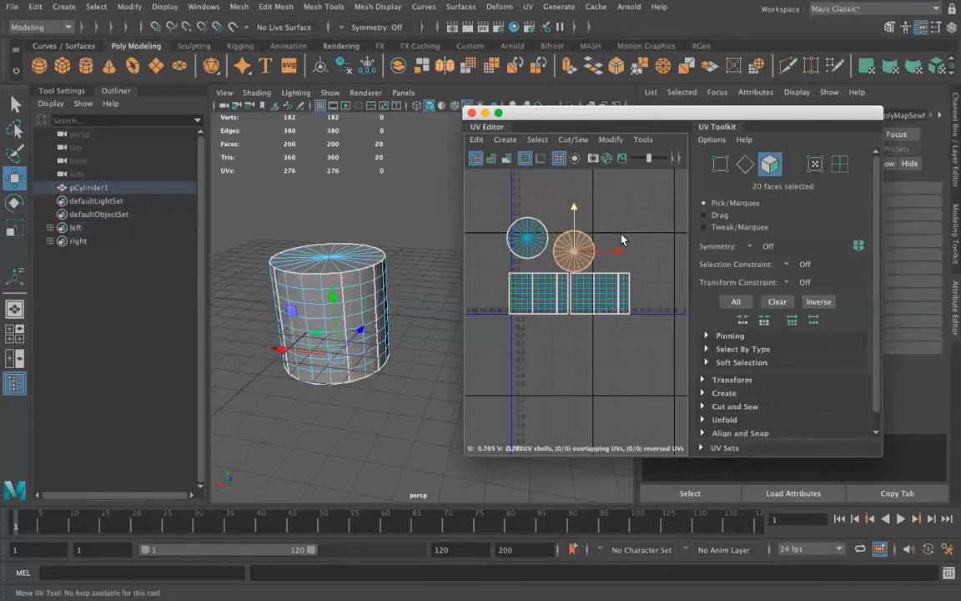
left_click_drag(617, 247, 616, 247)
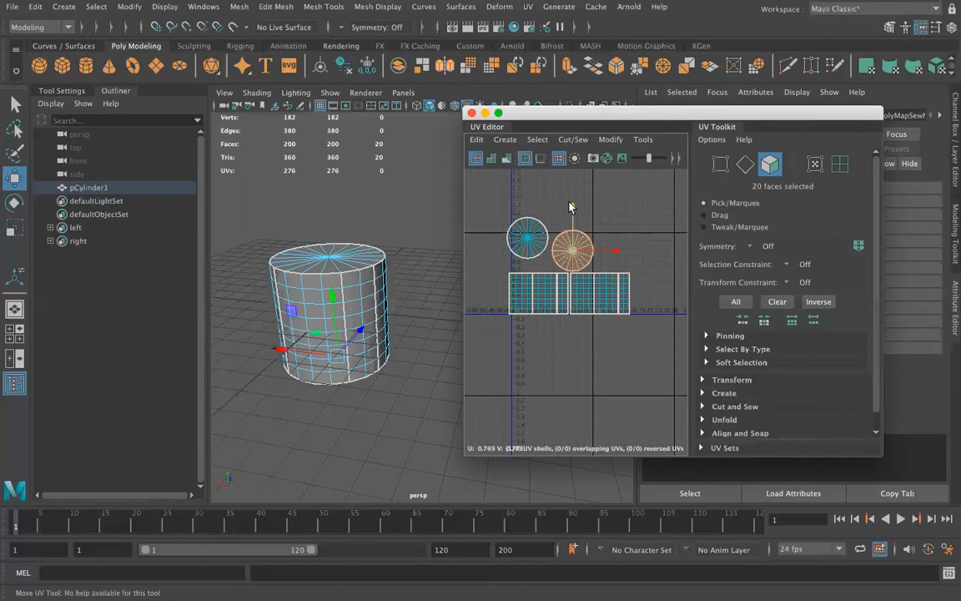
left_click_drag(494, 210, 560, 266)
Select all of the cylinder's UV shells and assign a new Standard Surface material to the faces.
left_click_drag(527, 202, 638, 326)
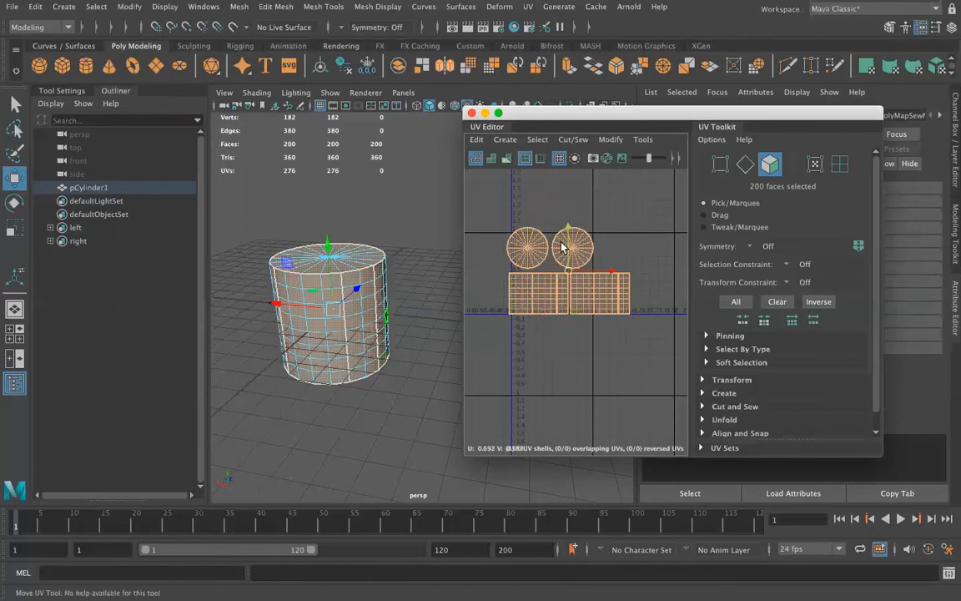
right_click(367, 297)
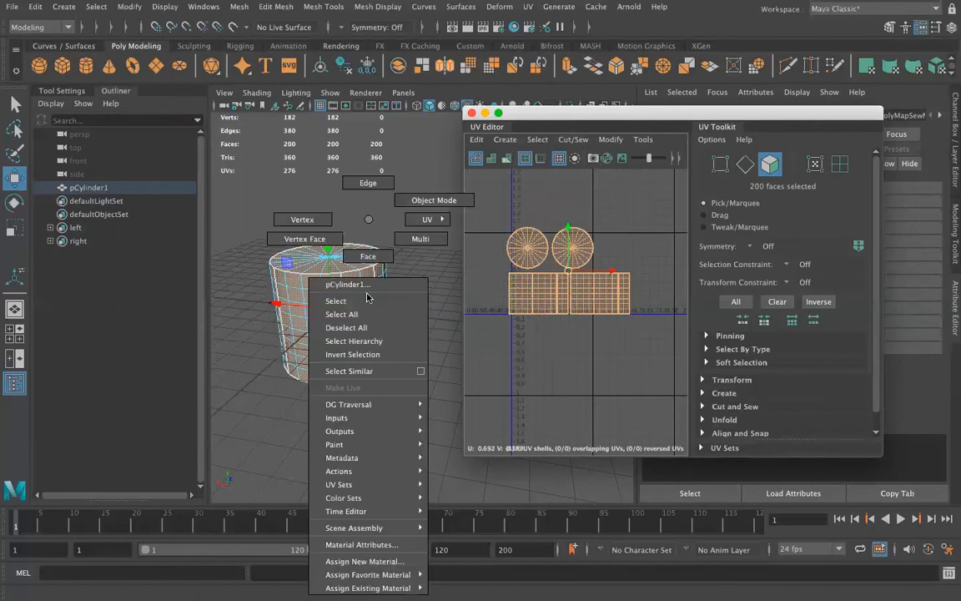
left_click(352, 561)
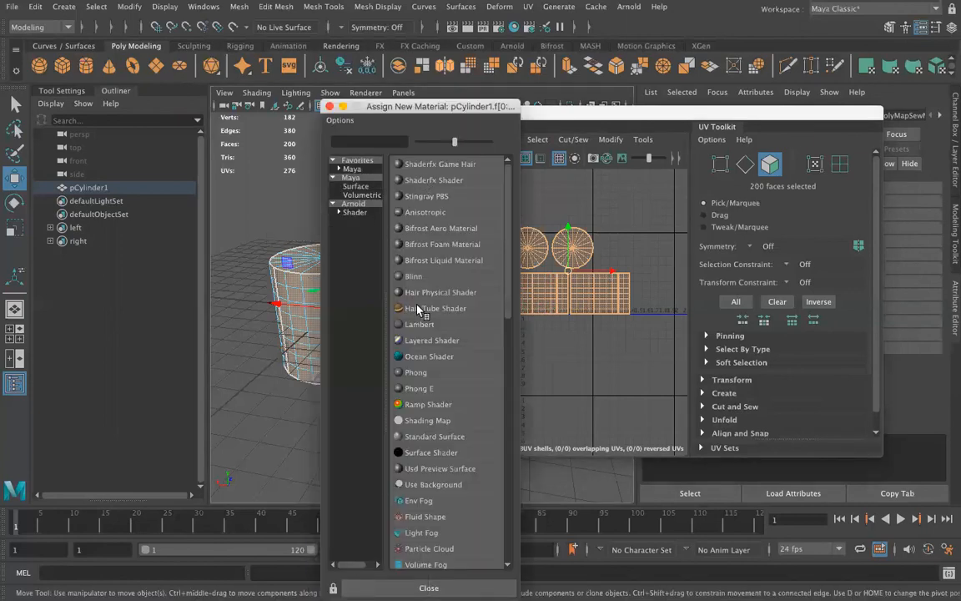
left_click(413, 437)
Connect a Noise texture to the new material's base color and deselect the cylinder's faces.
left_click_drag(592, 114, 456, 317)
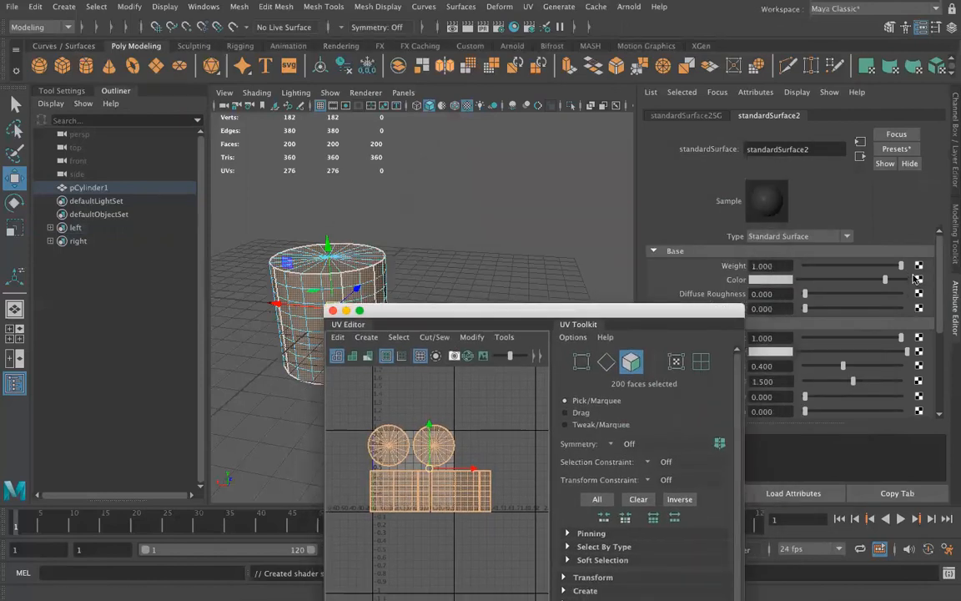
left_click(918, 280)
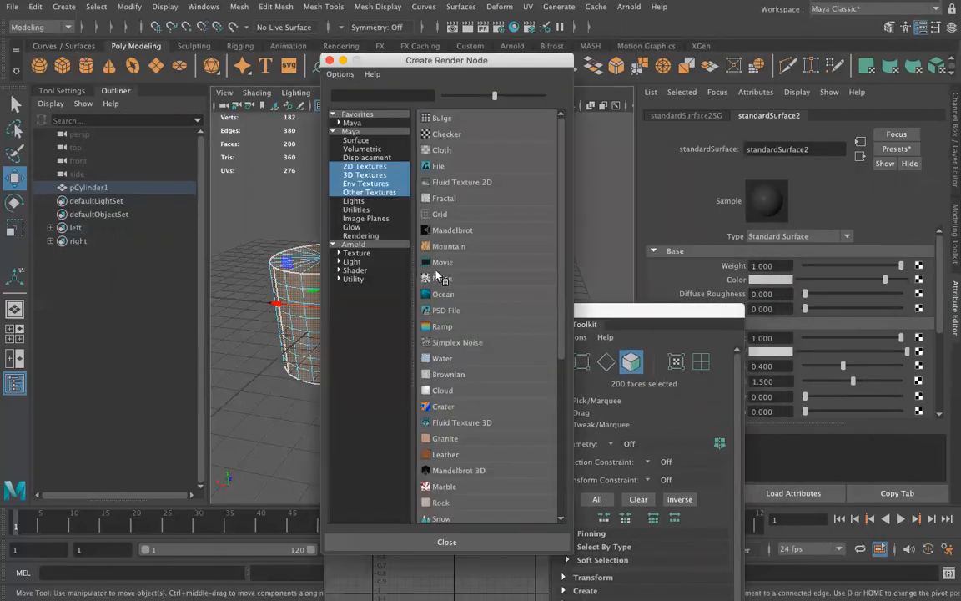
left_click(440, 280)
left_click_drag(489, 301, 572, 159)
left_click(350, 406)
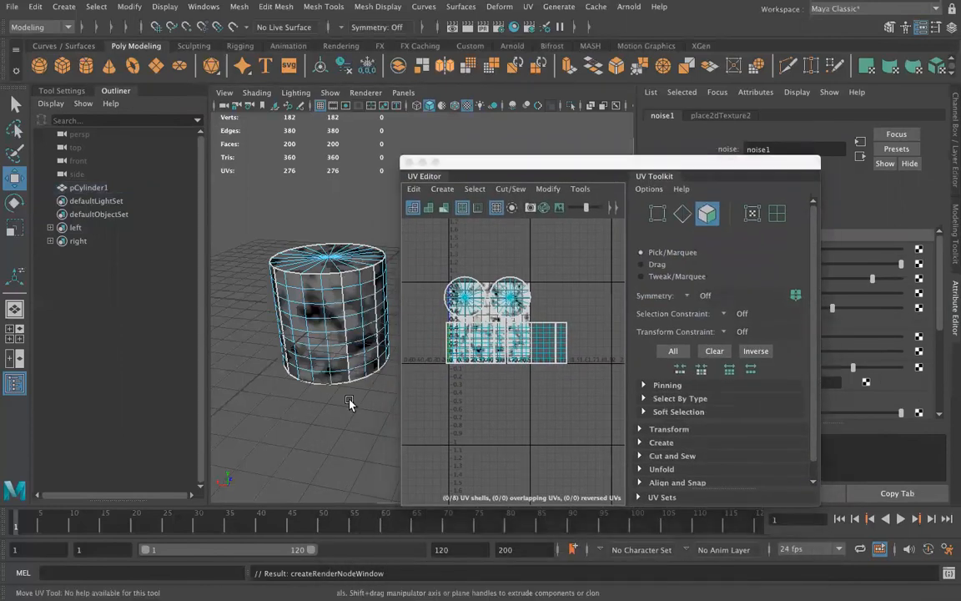
Return the cylinder to object mode, deselect it, and inspect the noise texture and its seams from different angles.
right_click_drag(333, 364, 355, 198)
left_click(305, 421)
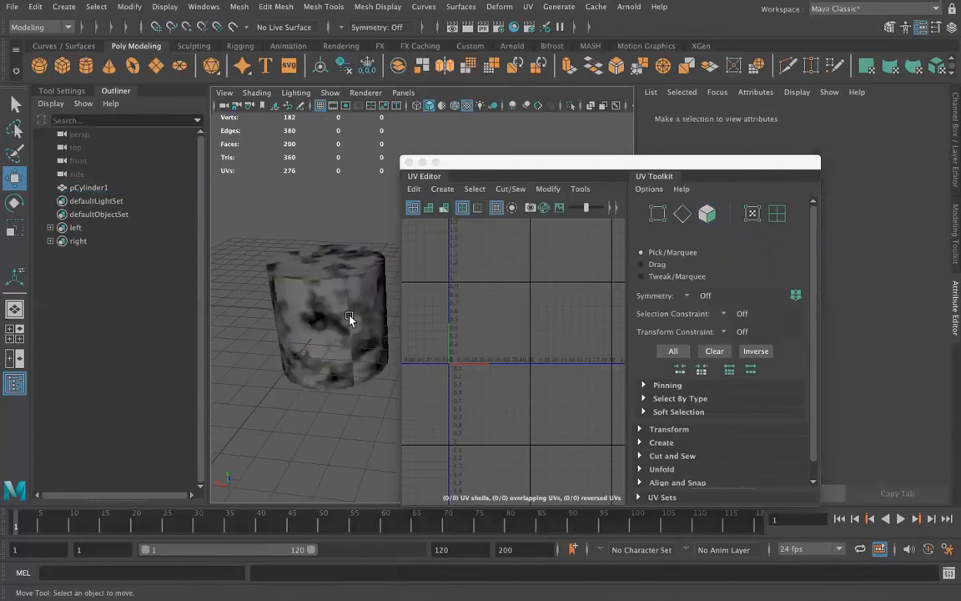
left_click_drag(349, 390, 266, 255, "alt")
mouse_move(290, 357)
left_mouse_down("alt")
mouse_move(311, 337)
mouse_move(311, 354)
mouse_move(294, 359)
left_mouse_up("alt")
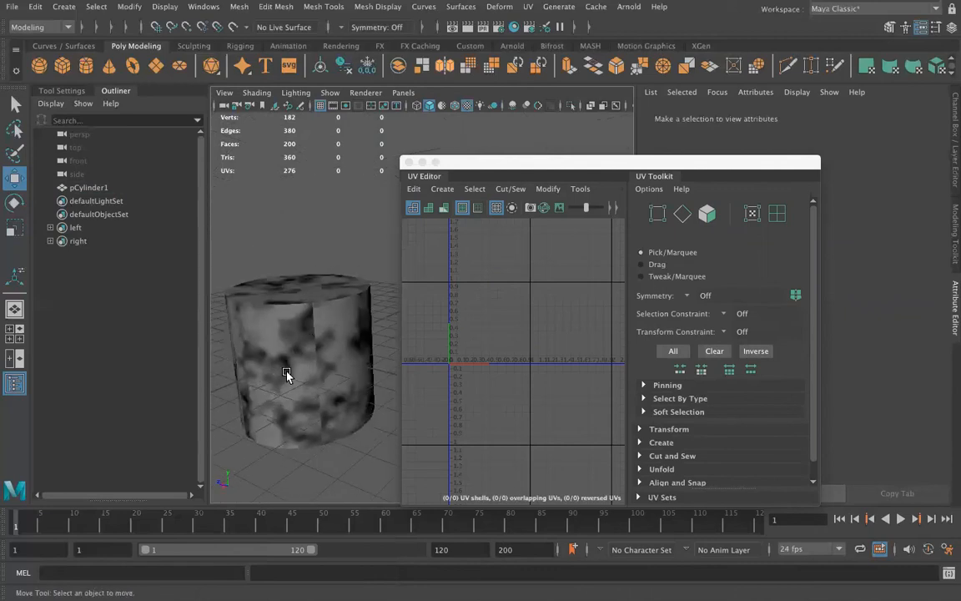